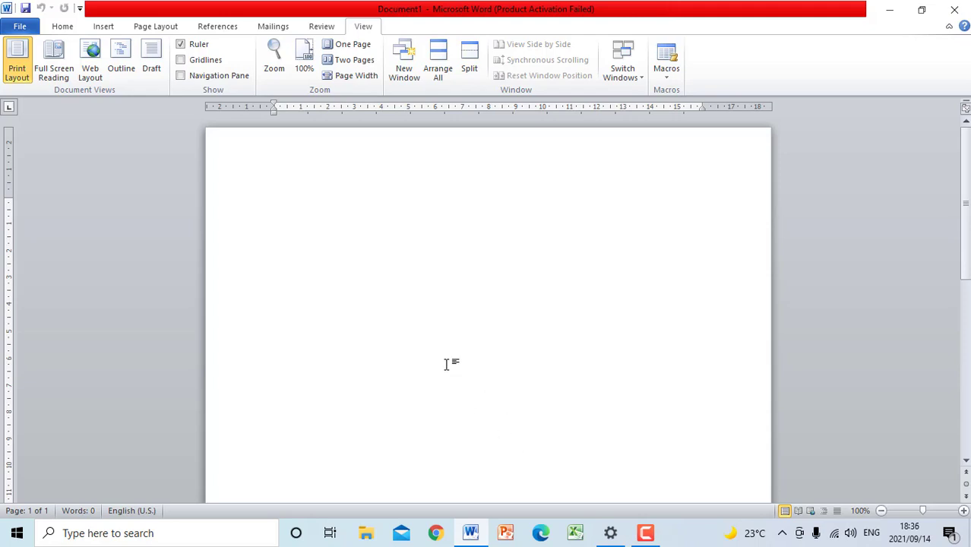
Insert a table with 5 columns and 4 rows at the start of the blank document.
click(102, 27)
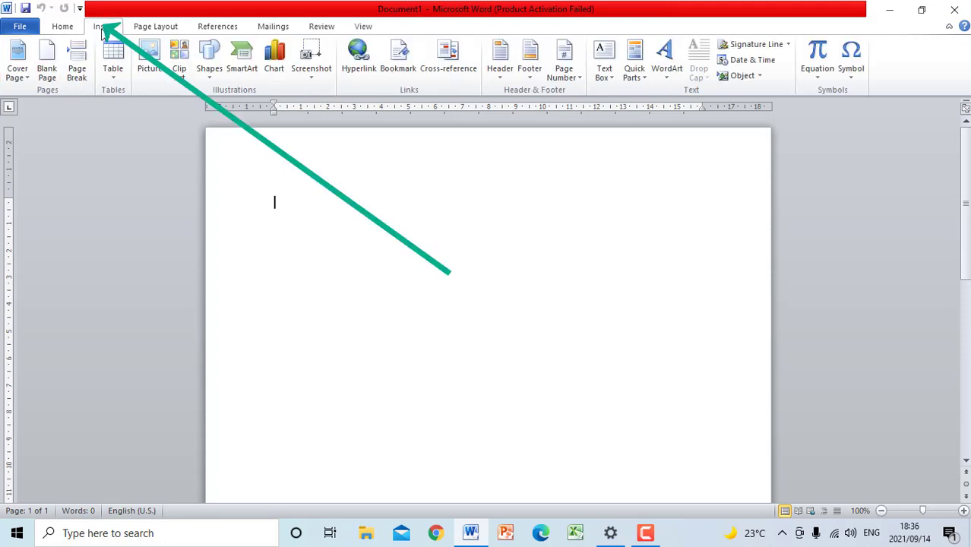
click(114, 76)
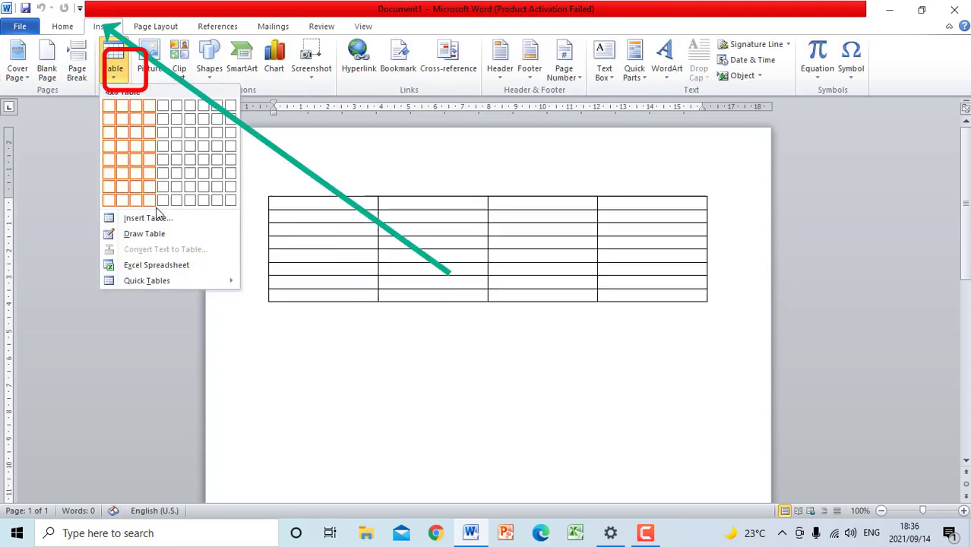
click(148, 218)
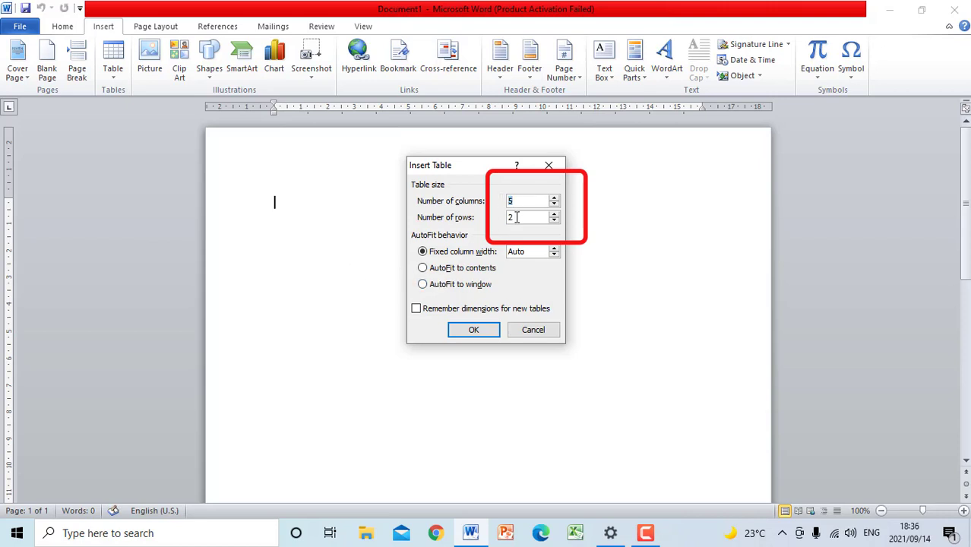
drag(517, 218, 501, 218)
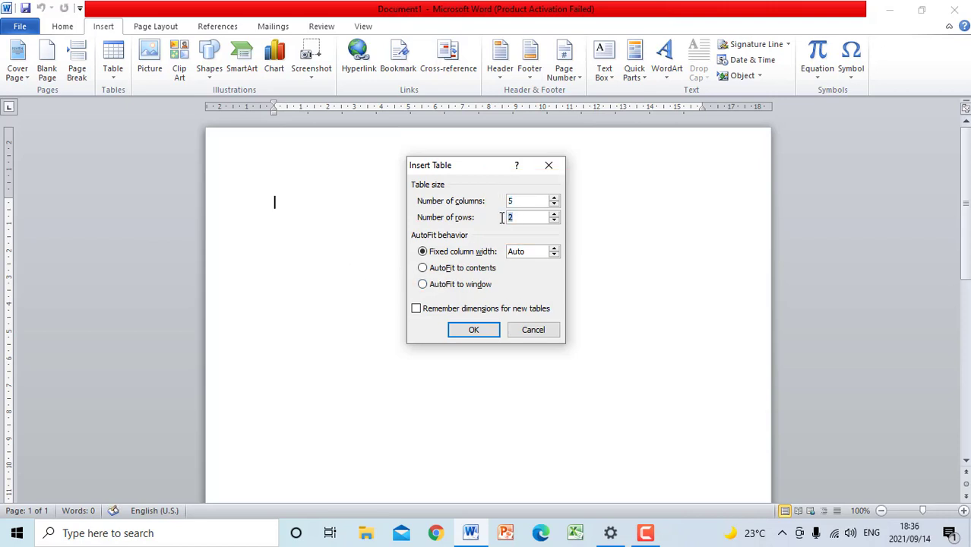
text(4)
click(477, 331)
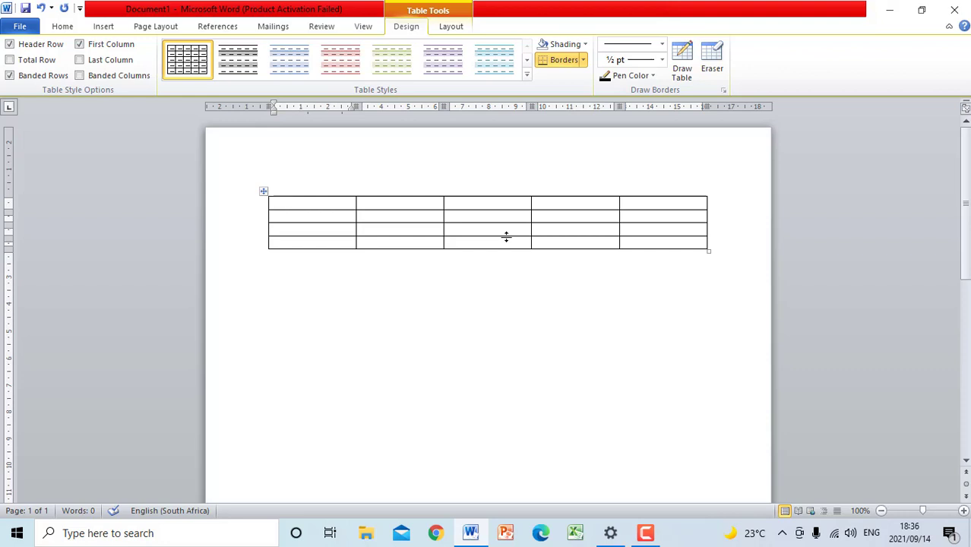
Change the page orientation to Landscape.
click(163, 27)
click(144, 69)
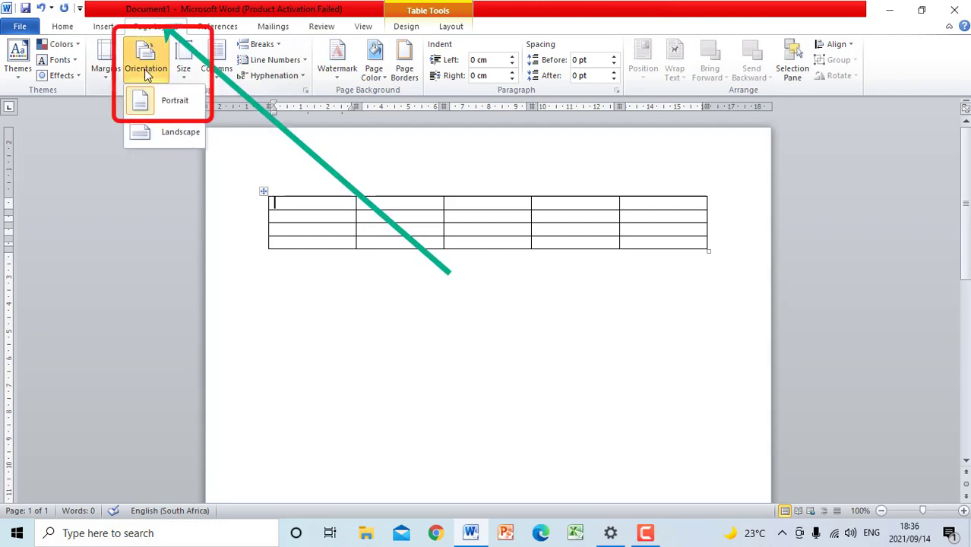
click(169, 132)
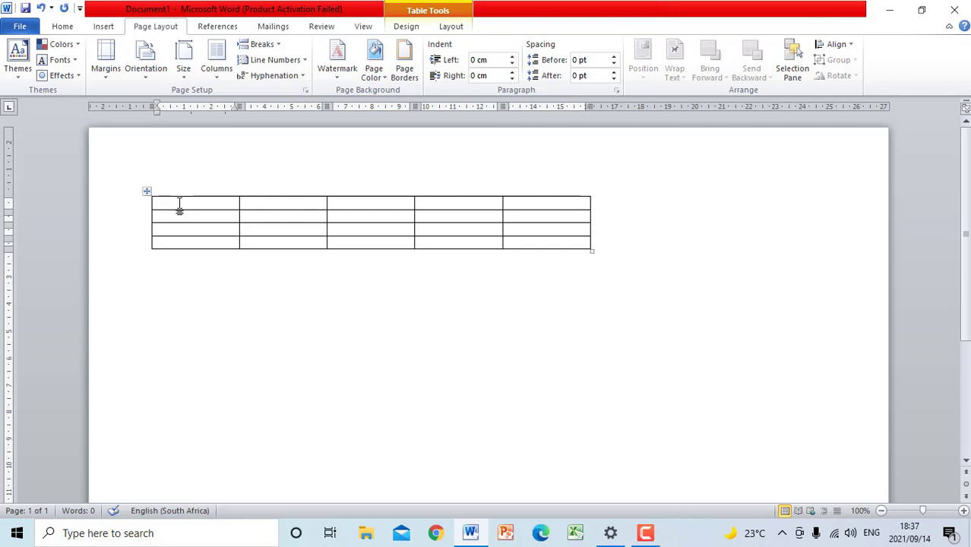
Enter the headings RESPONDENT and GENGER in the first two cells of the table's header row.
text(RESPONDE)
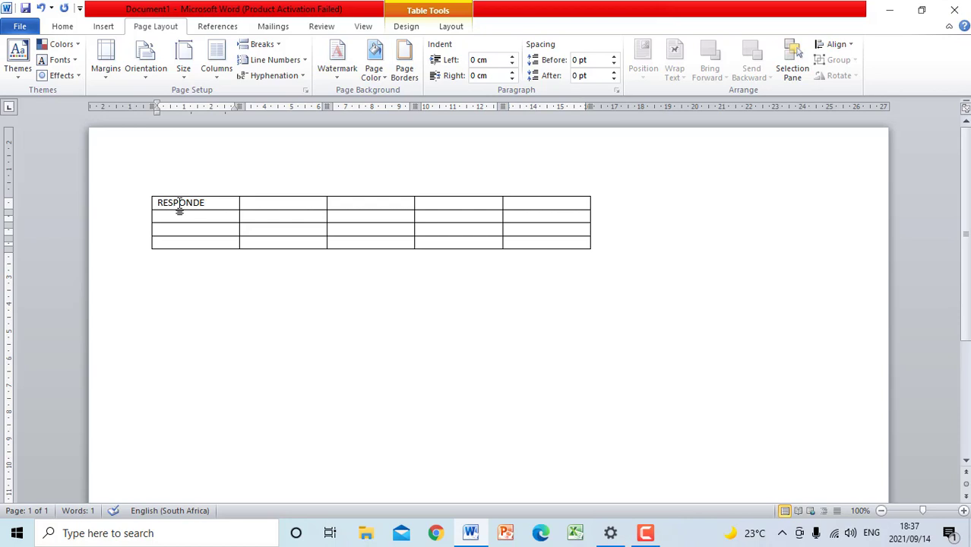
text(NDENT)
key(BackSpace)
key(BackSpace)
key(BackSpace)
key(BackSpace)
key(BackSpace)
text(NT)
key(Tab)
text(GENGER)
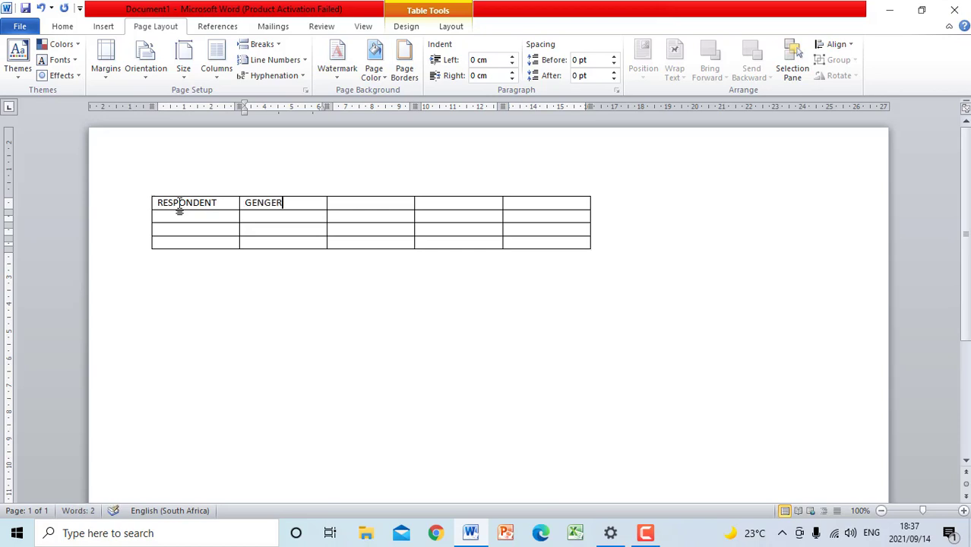
key(Tab)
Complete the header row with the headings AGE, SHIFT and DISCIPLINE.
text(AGE)
key(Tab)
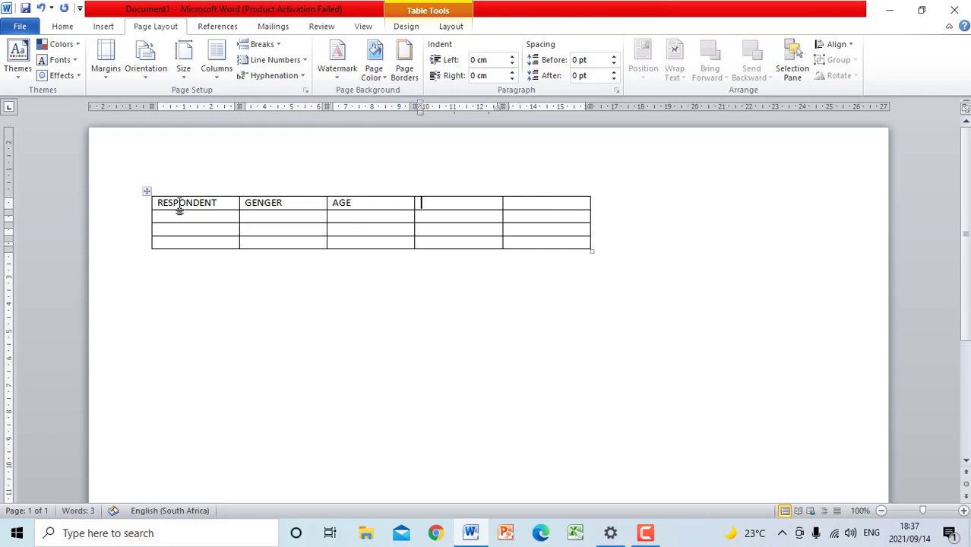
text(S)
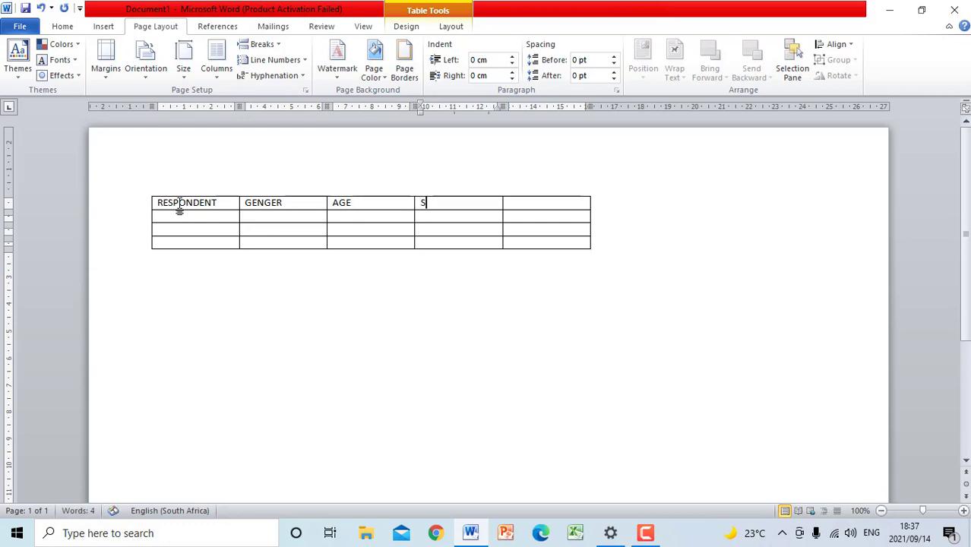
text(HIFT)
key(Tab)
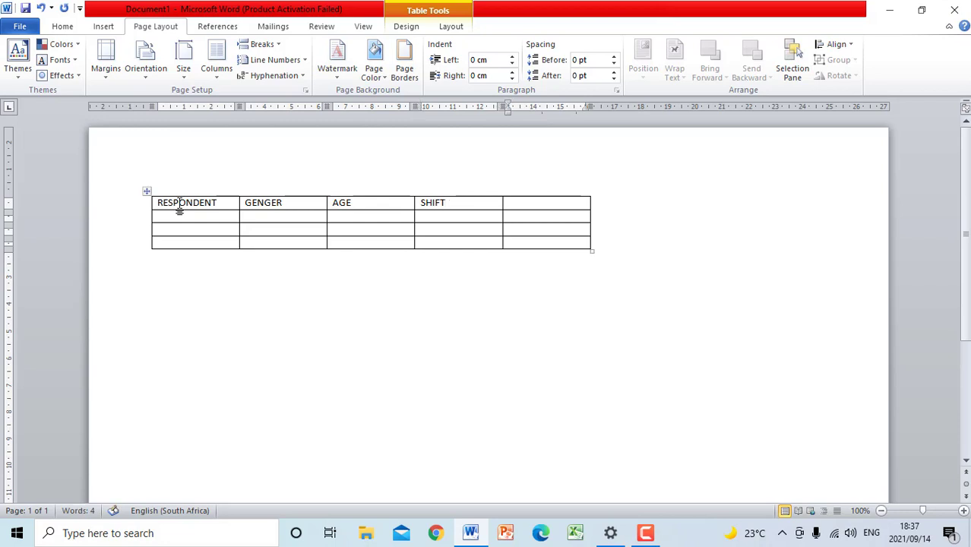
text(DISCIPL)
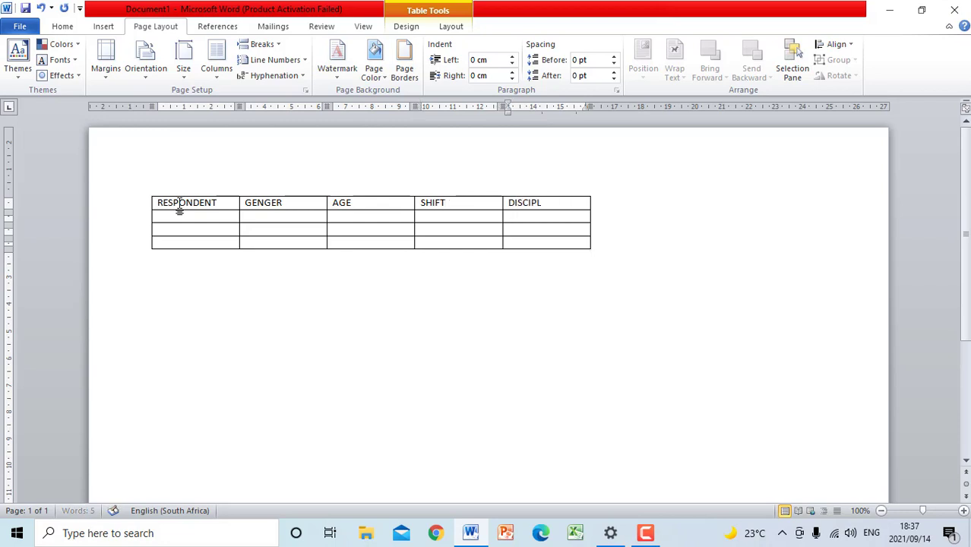
text(INE)
key(Tab)
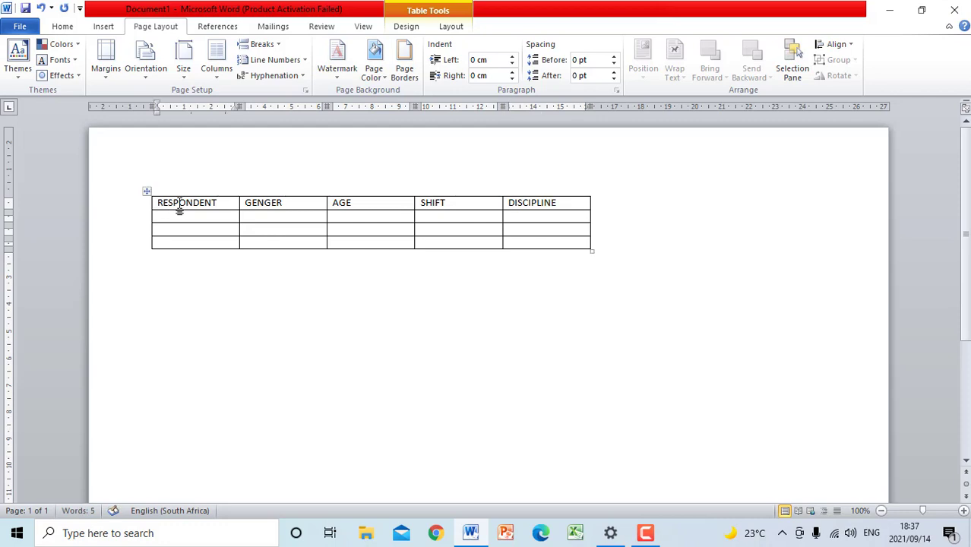
Enter the first respondent's full name and the gender Male in the second table row.
text(Anatta Swelia Swell)
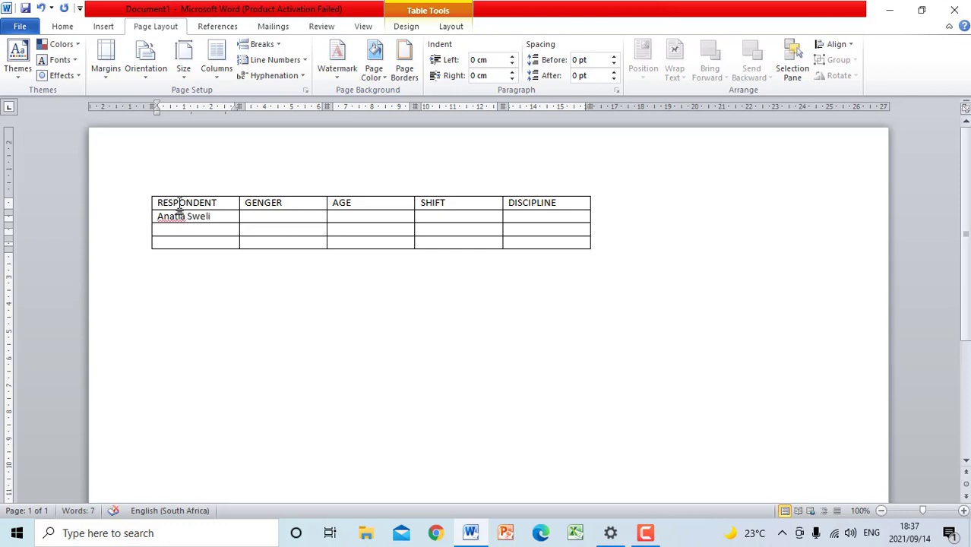
key(Tab)
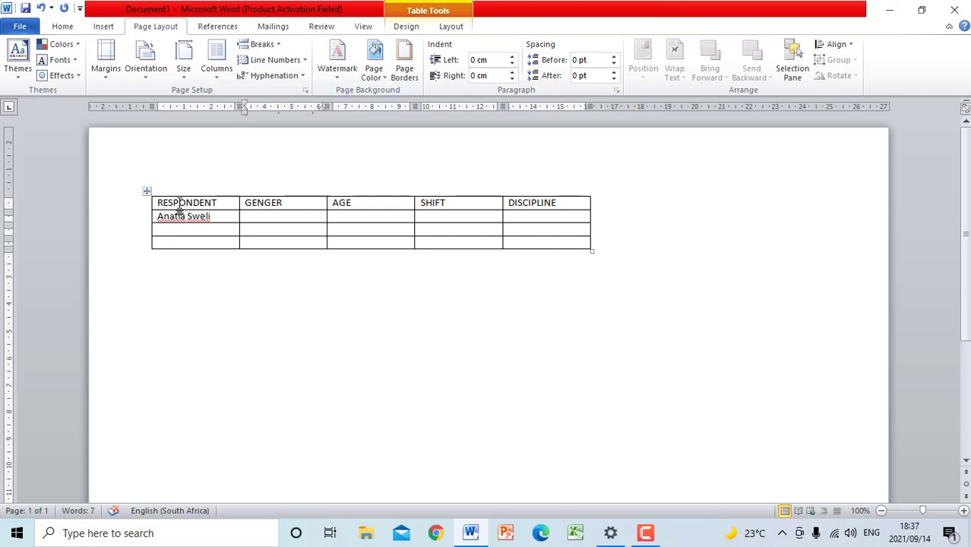
text(M<ale)
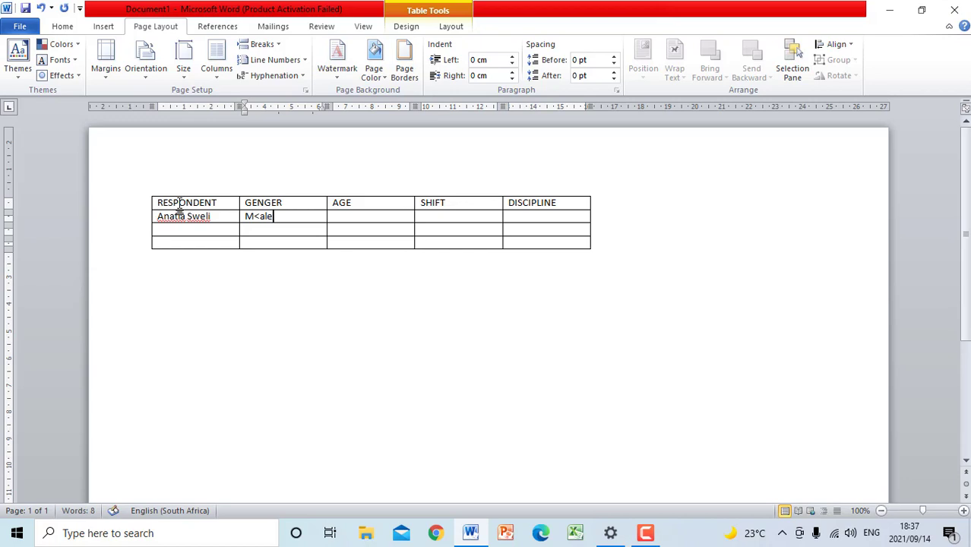
key(Tab)
click(259, 216)
key(BackSpace)
key(Tab)
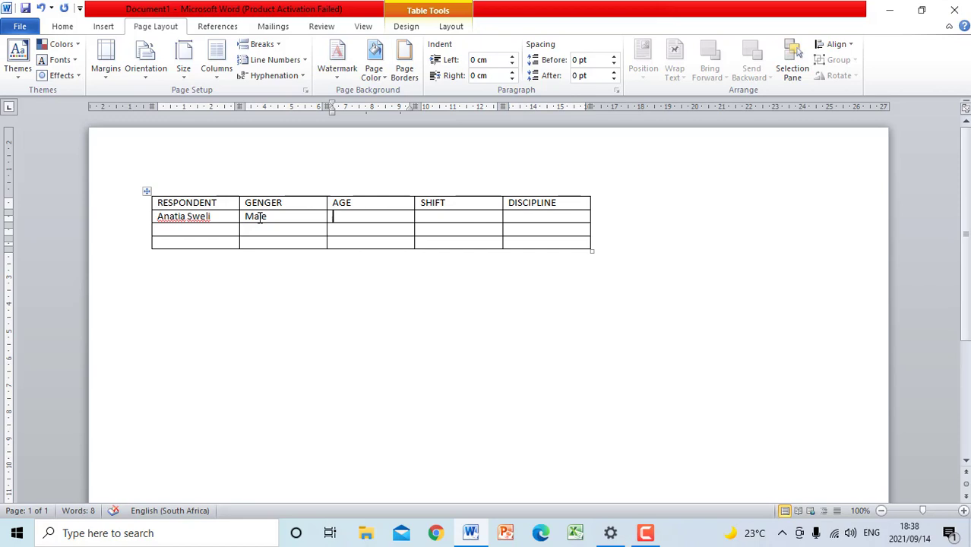
Fill in the first respondent's age as 22 years, shift as Morning and discipline as Business administration.
text(22 years)
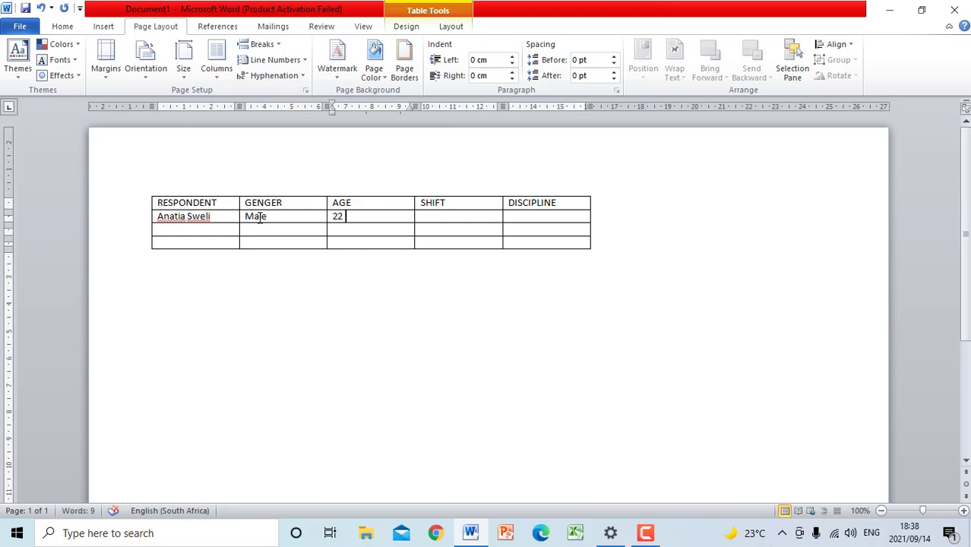
key(Tab)
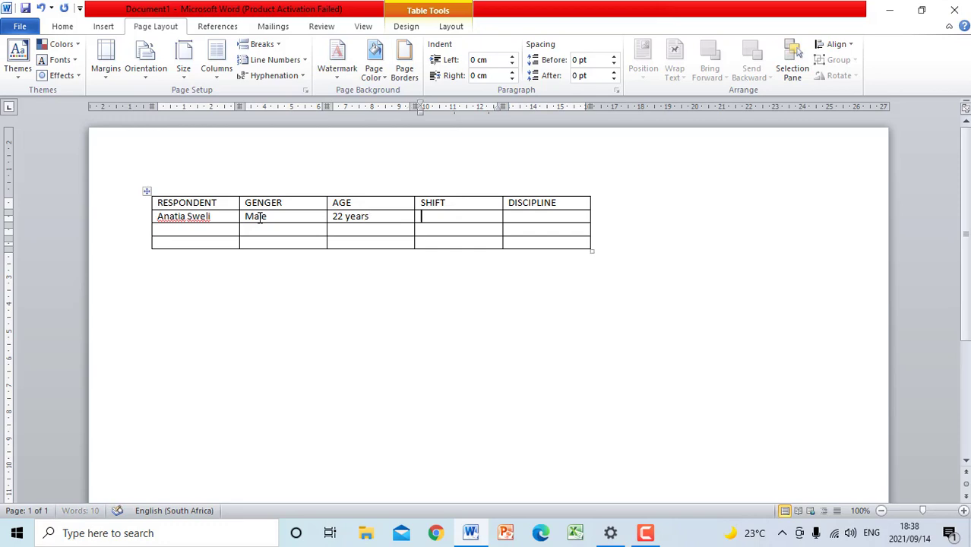
text(Morning)
key(Tab)
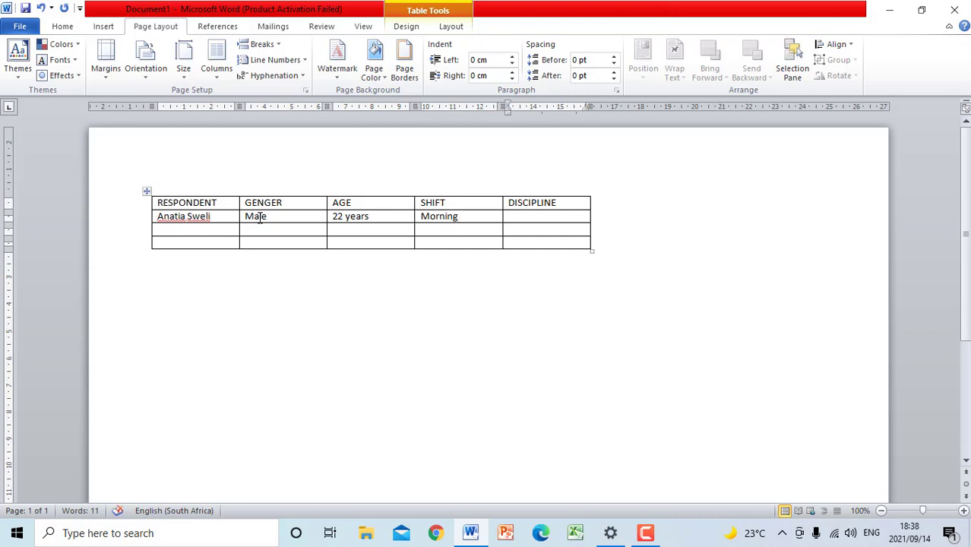
text(Business admin)
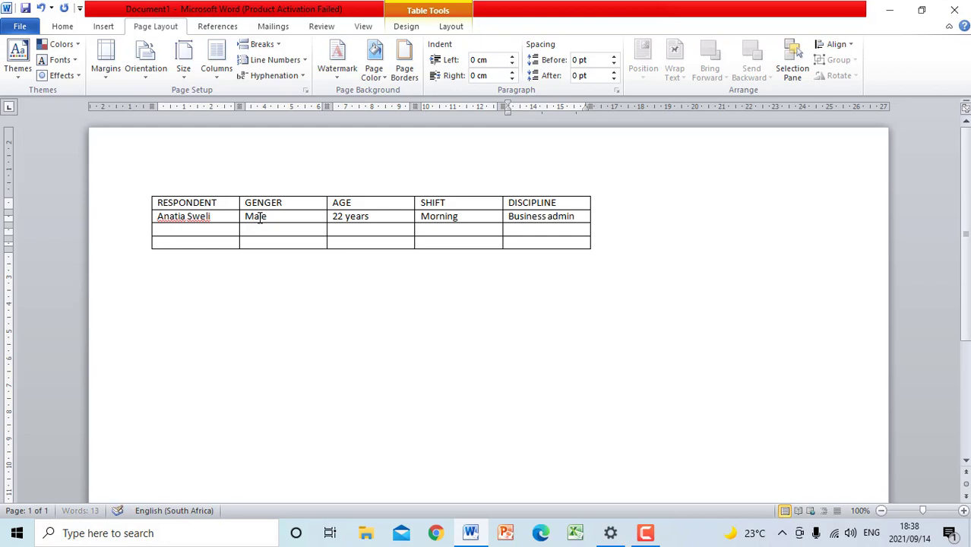
text(istrati)
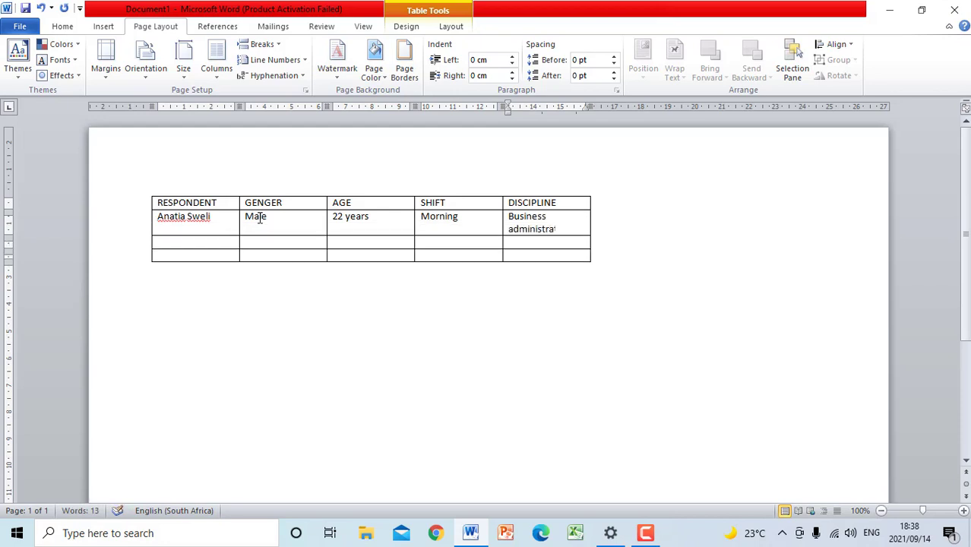
text(on)
key(Tab)
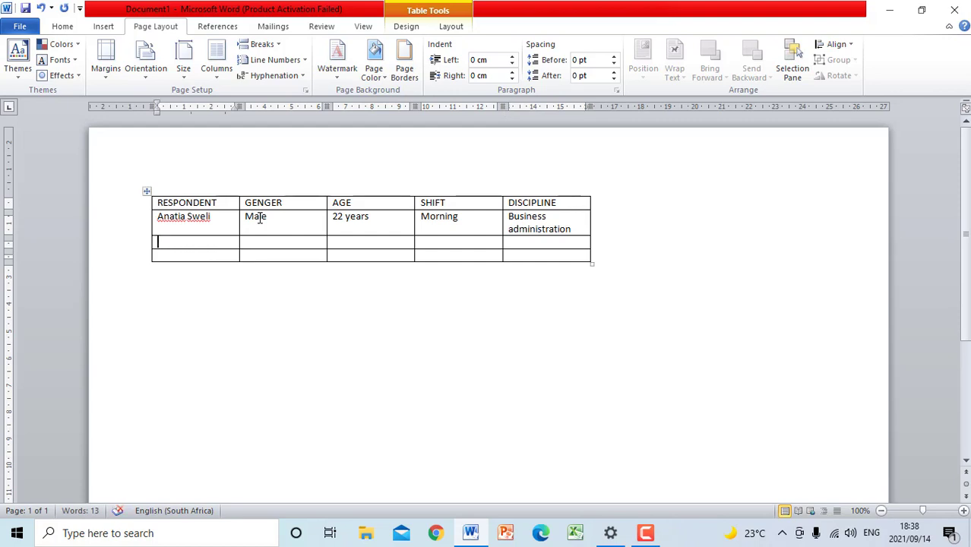
Enter the second respondent's full name, the gender Female and the age 29 years in the third table row.
text(Rus)
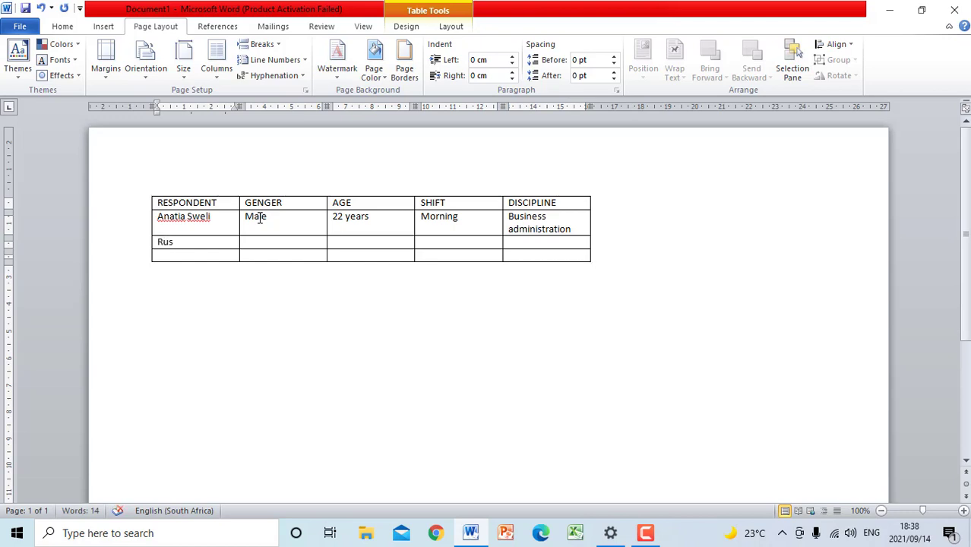
text(he Moodl)
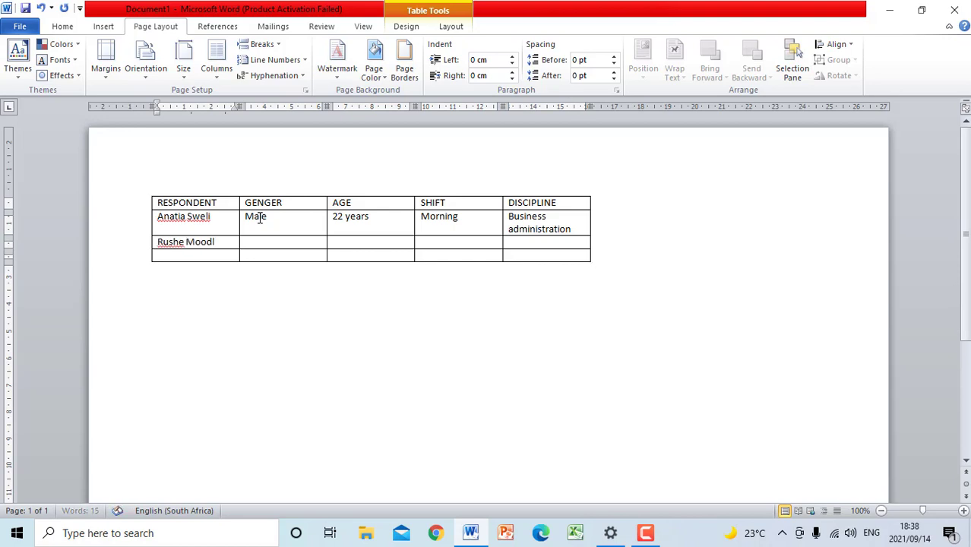
text(ey)
key(Tab)
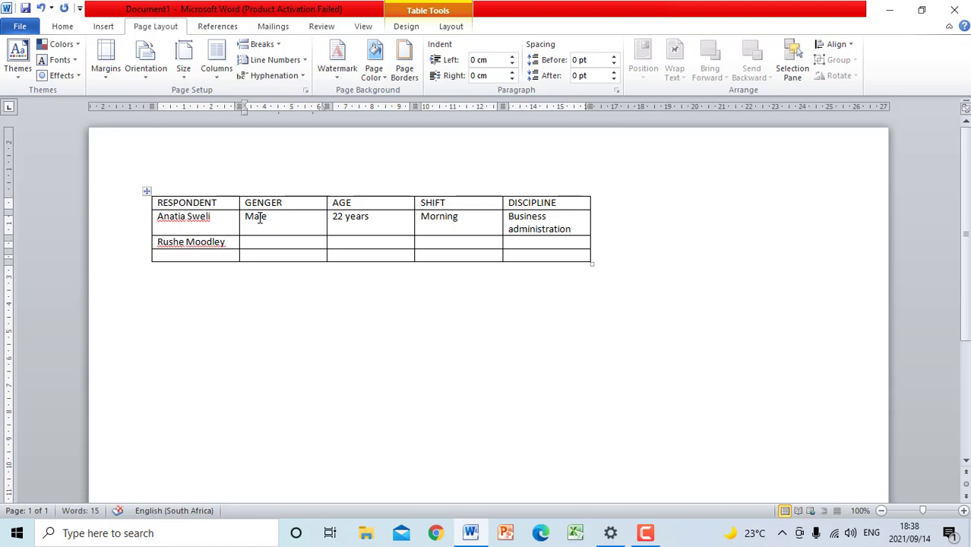
text(Female)
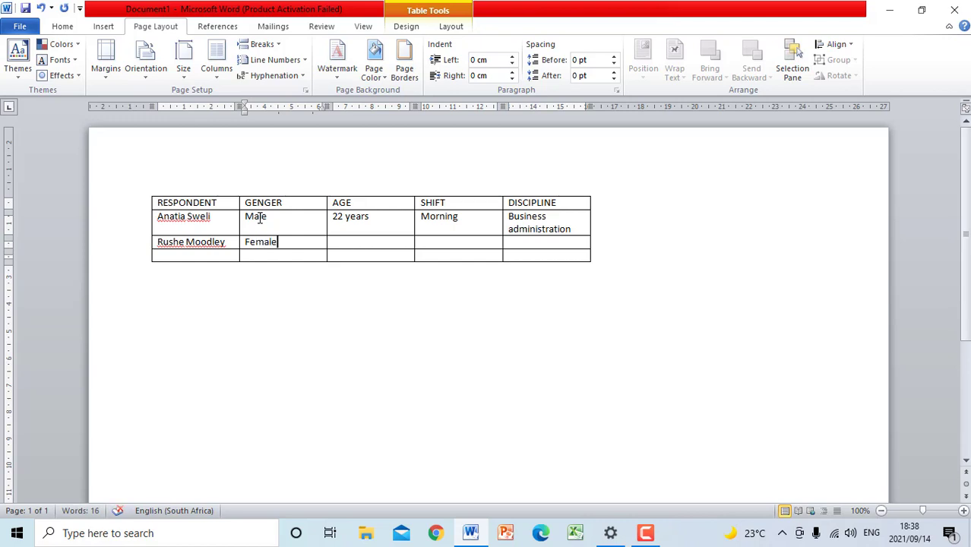
key(Tab)
text(29 yeats)
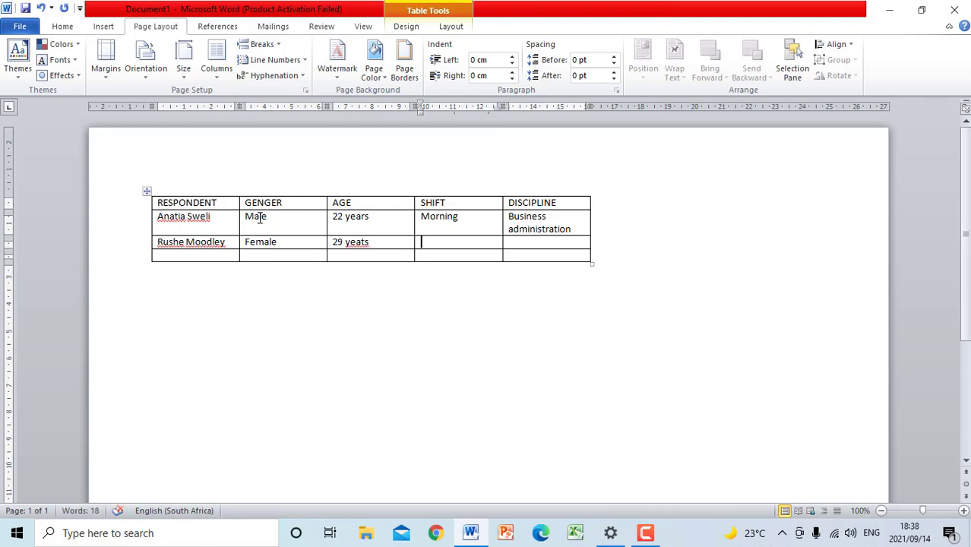
click(365, 242)
text(r)
key(Delete)
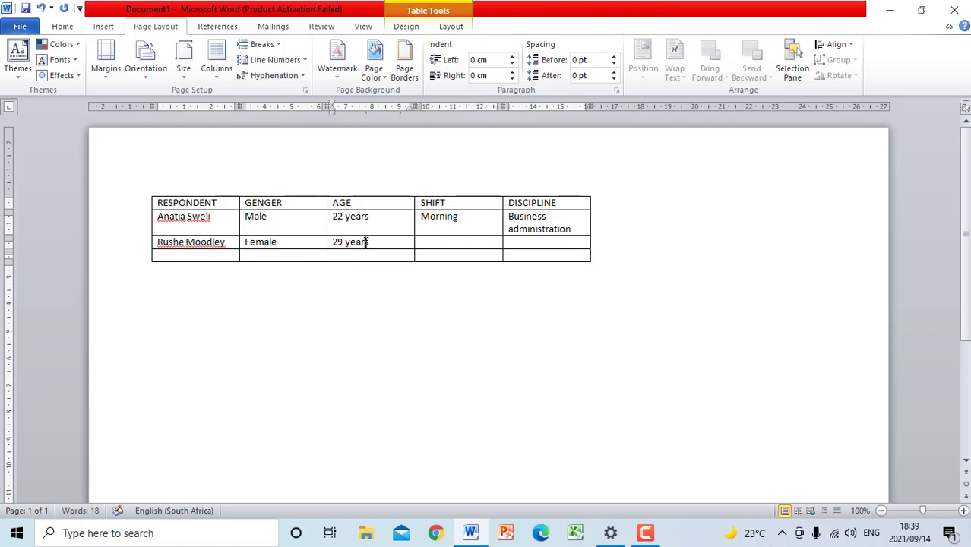
Fill in the second respondent's shift as Evening and discipline as Computer Science.
key(Tab)
text(Evenn)
key(BackSpace)
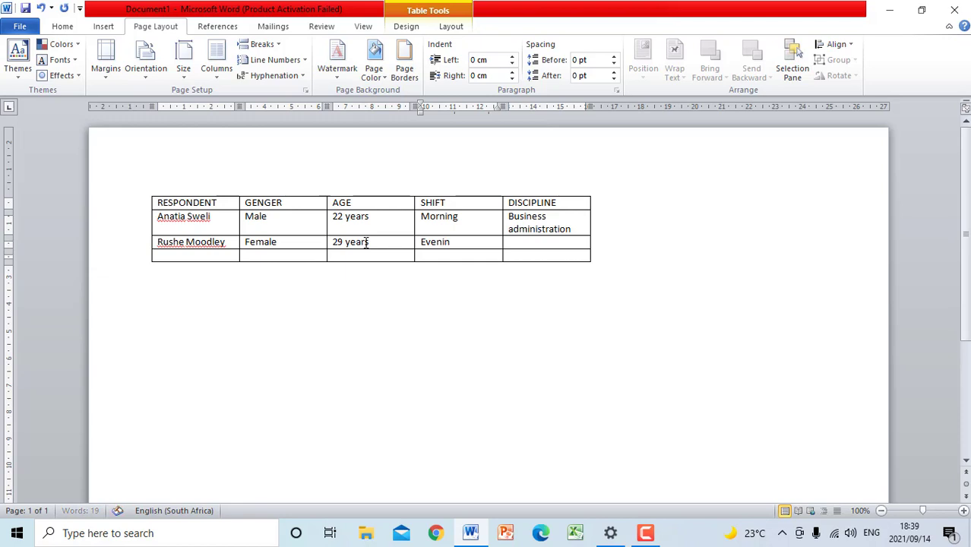
text(ing)
key(Tab)
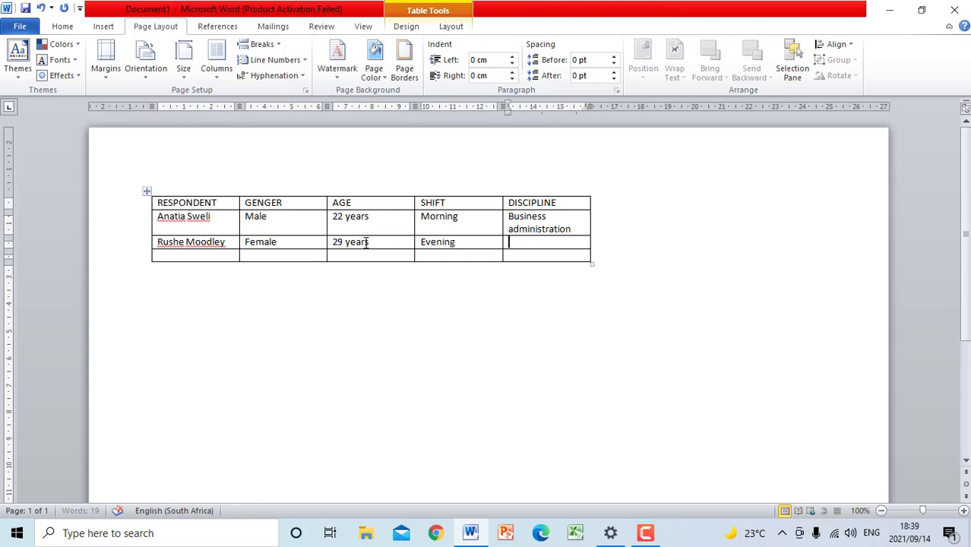
text(Computer)
text(S)
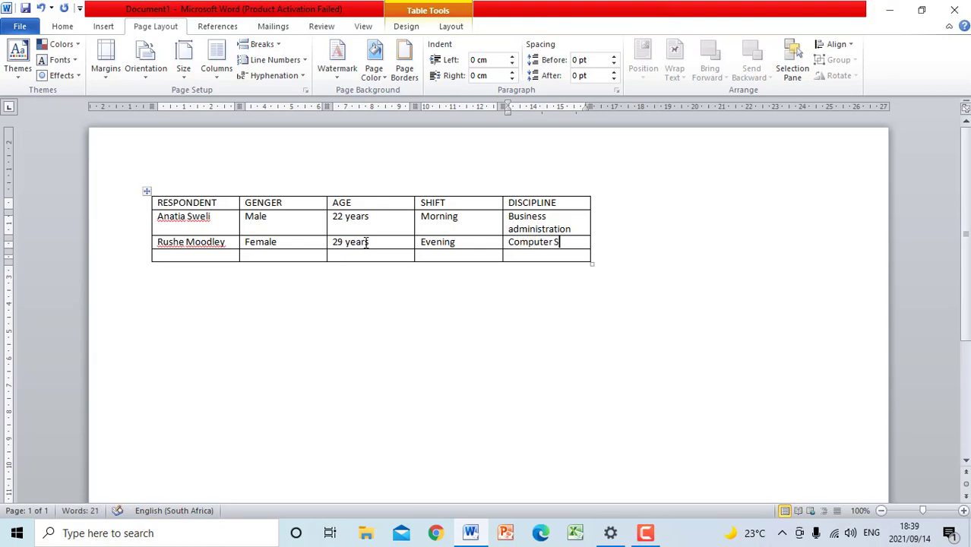
text(cience)
key(Tab)
Enter the third respondent's full name followed by the word Male in the first cell of the last table row.
text(Abe)
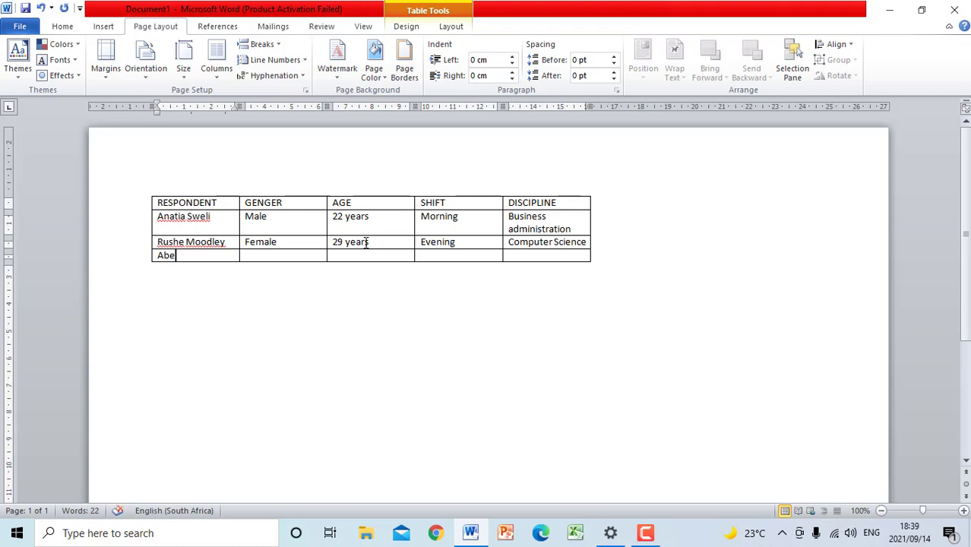
text(l Mhla)
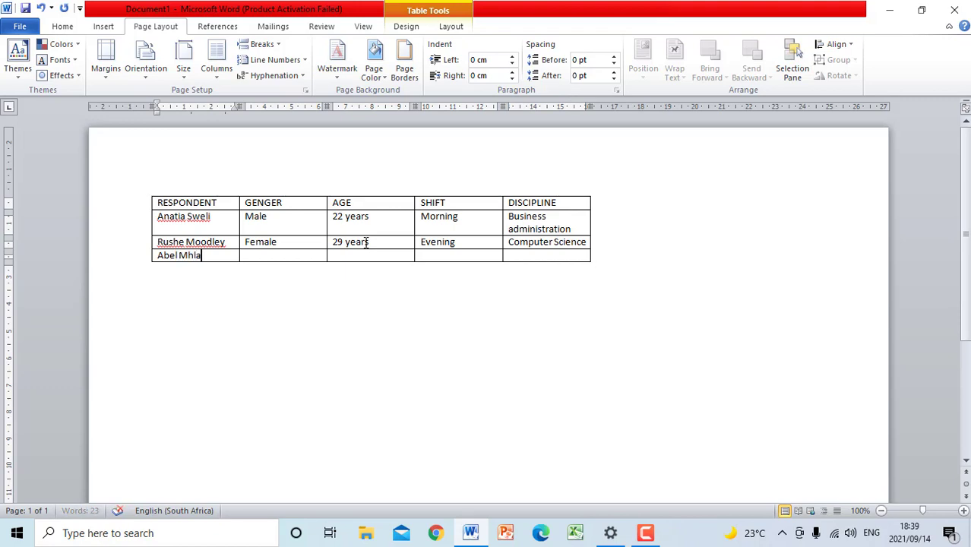
text(na M)
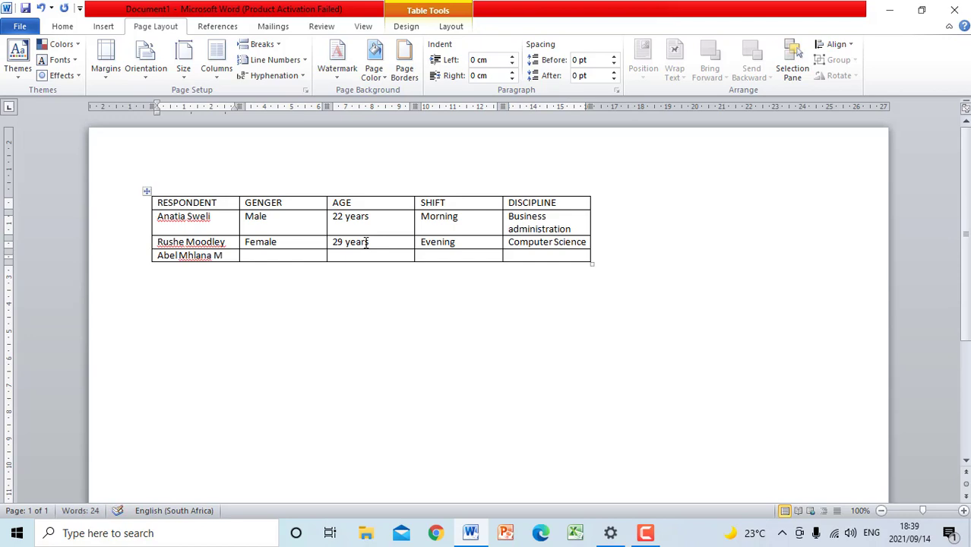
text(ale)
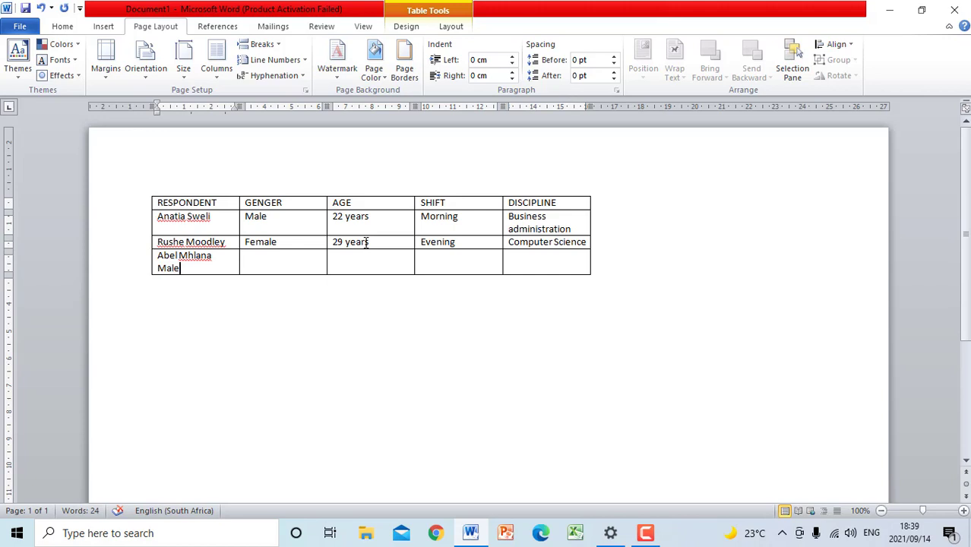
key(Tab)
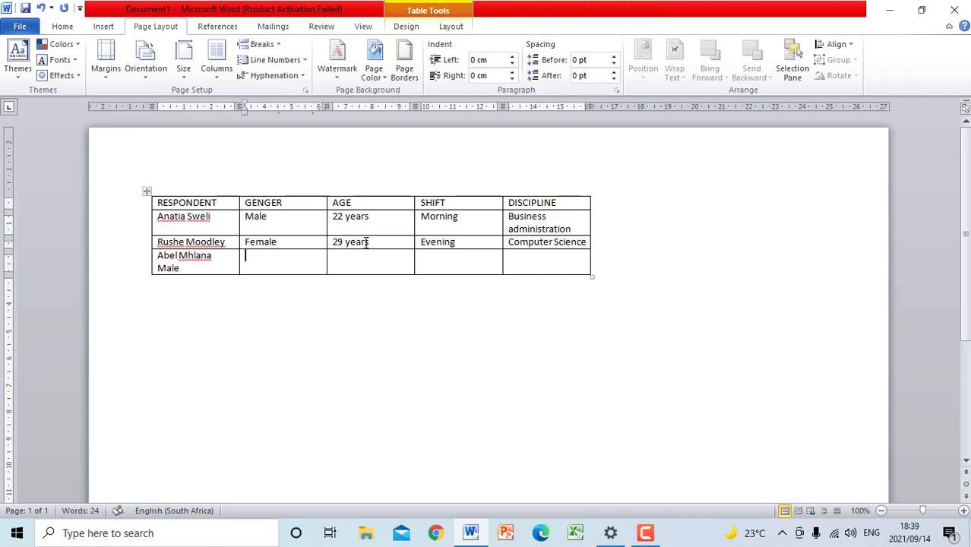
Enter 35 years, Evening and Engineering in the second, third and fourth cells of the last table row.
text(35 years)
key(Tab)
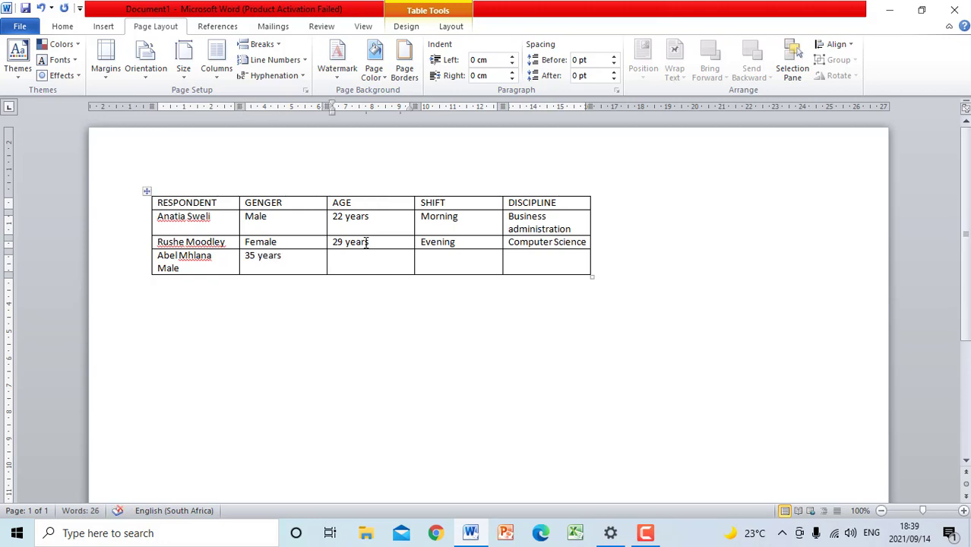
text(Evening)
key(Tab)
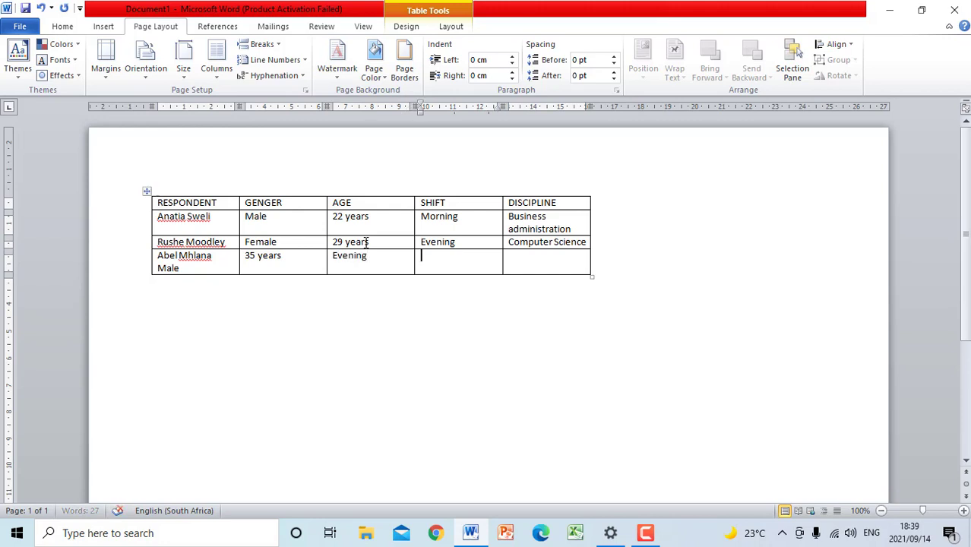
text(Engineering)
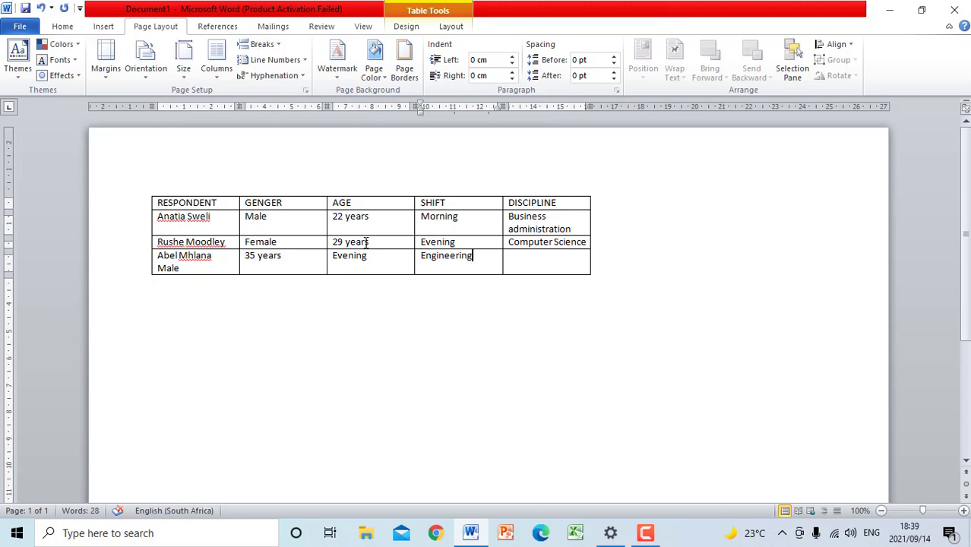
Replace the third respondent's gender entry with Male and the age entry with 35 years.
drag(288, 258, 245, 258)
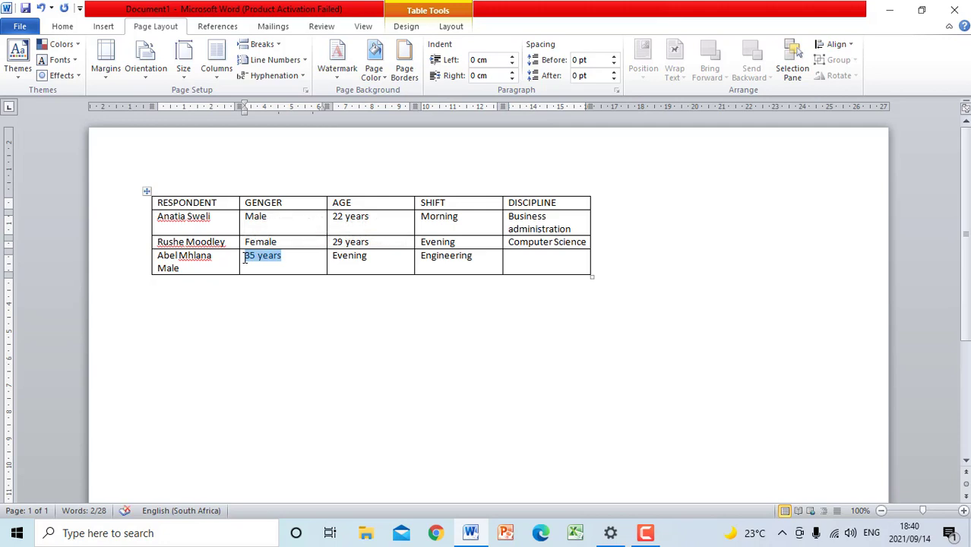
text(Male)
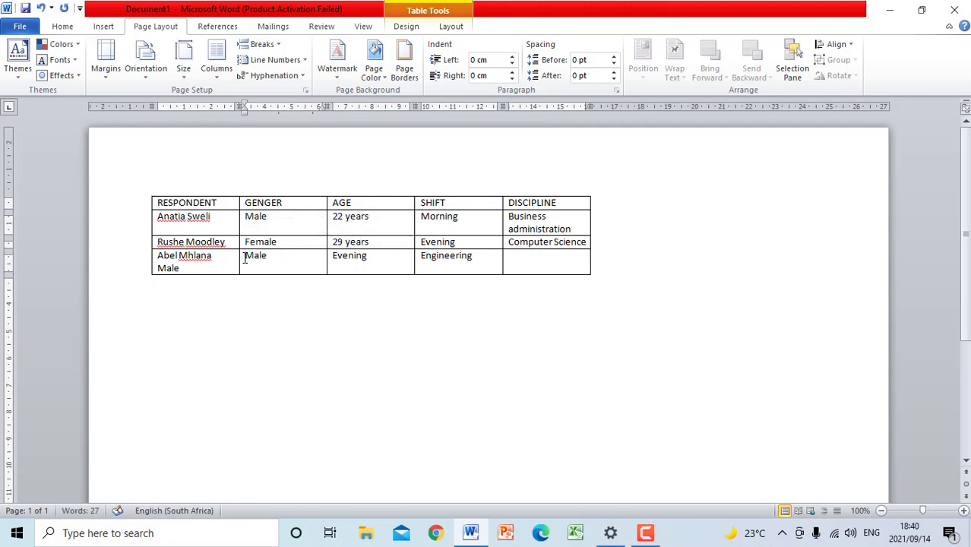
key(Tab)
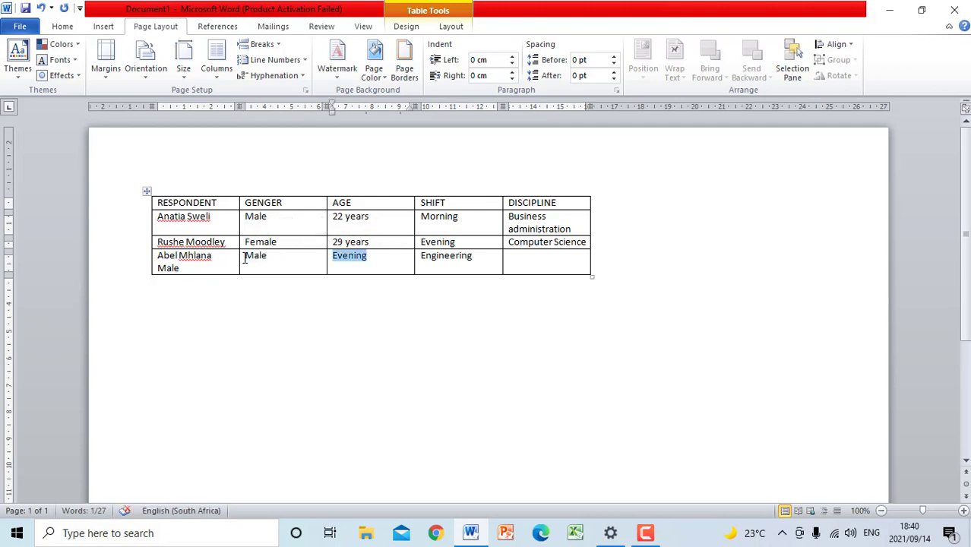
text(35 y)
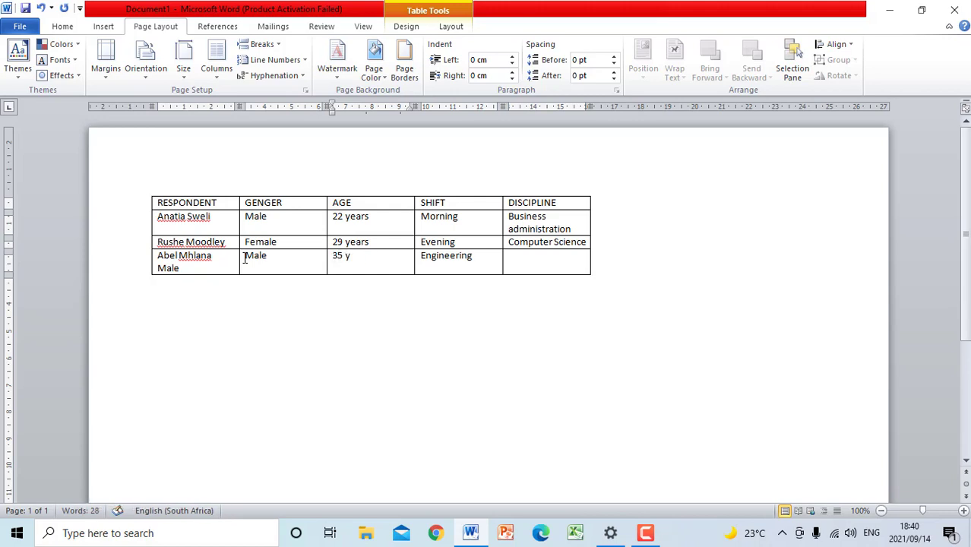
text(ears)
key(Tab)
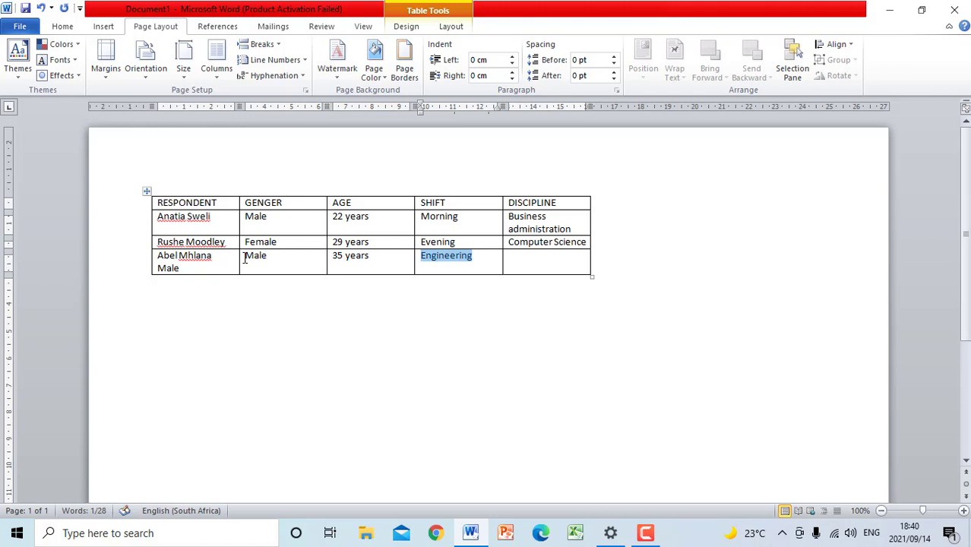
Replace the third respondent's shift entry with Evening and fill in the discipline as Engineering.
text(Evinh)
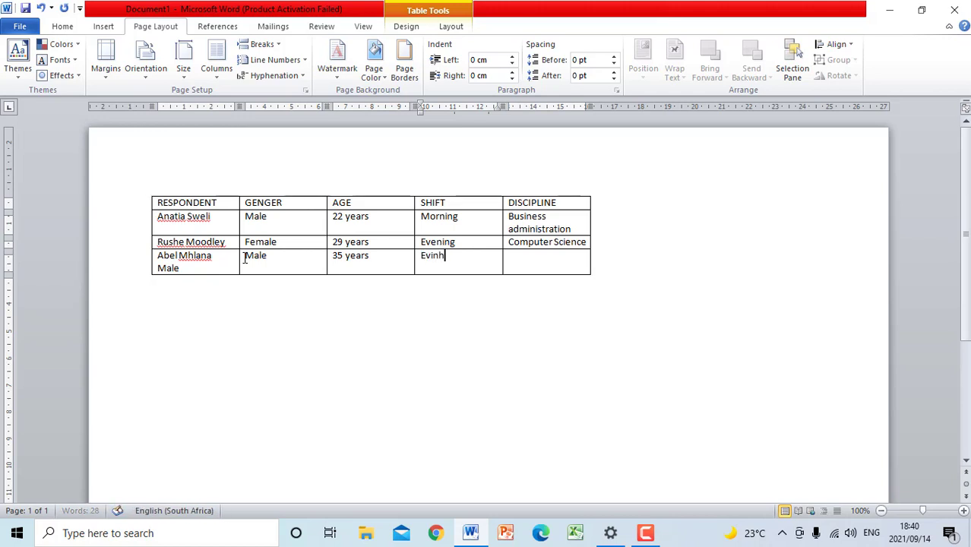
key(BackSpace)
key(BackSpace)
text(ening)
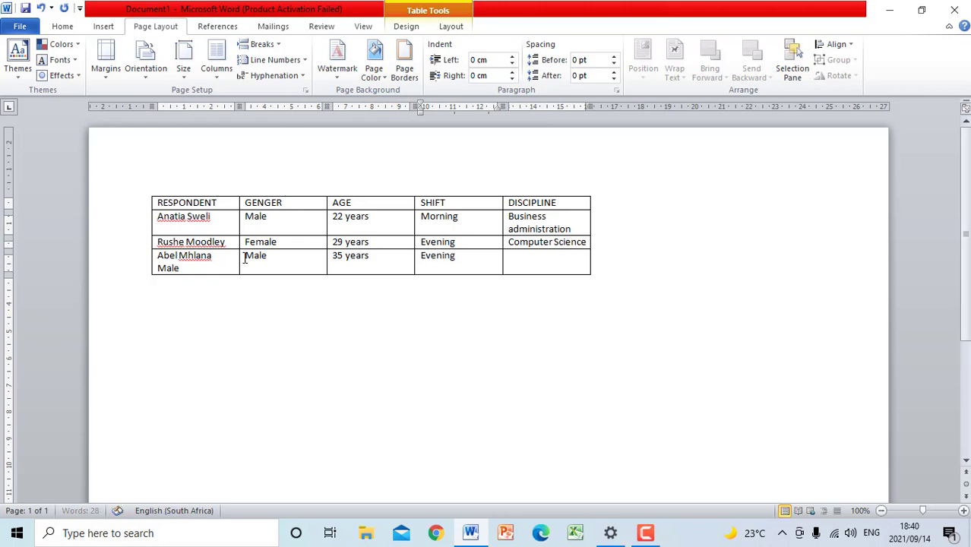
key(Tab)
text(E)
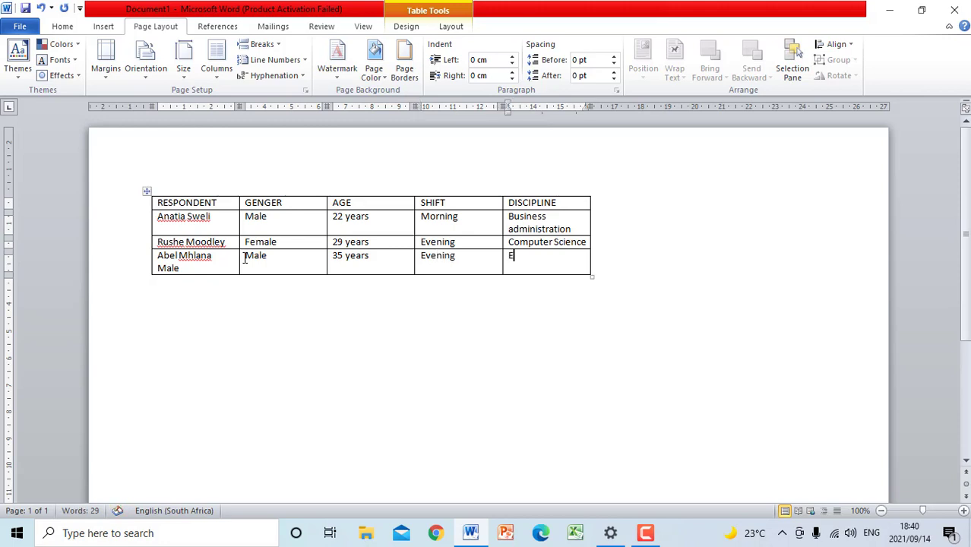
text(nginee)
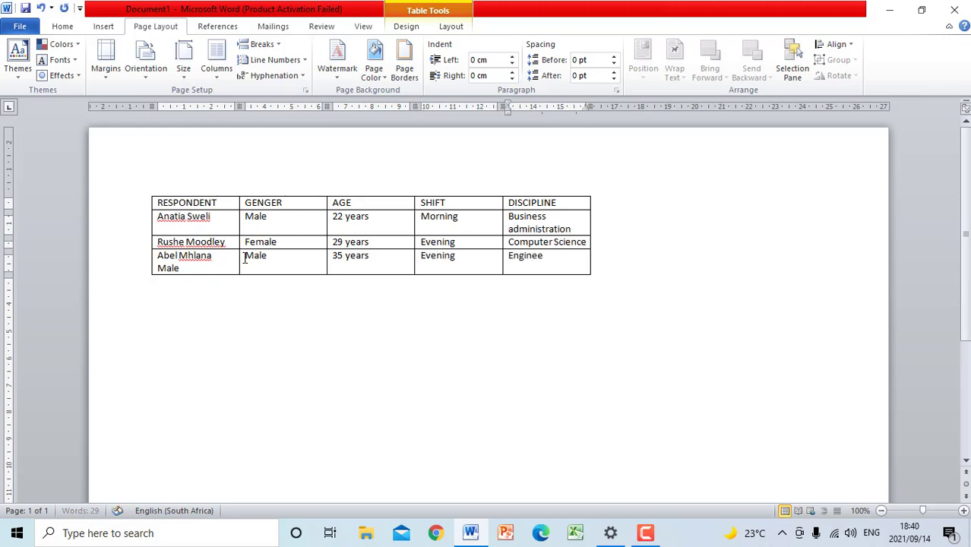
text(ring)
click(342, 315)
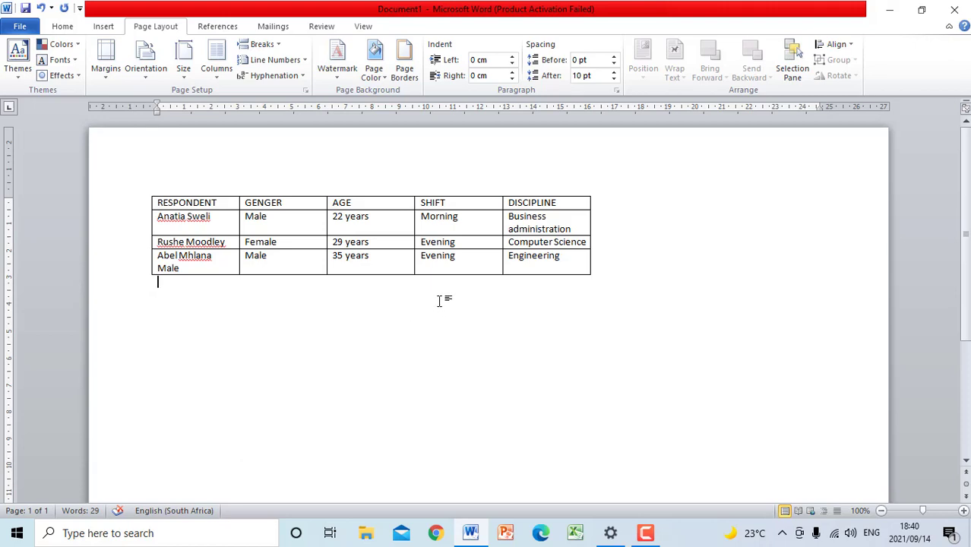
Widen the DISCIPLINE column to fit Business administration on one line and delete the stray word Male from the third respondent's name cell.
click(562, 203)
drag(591, 201, 633, 202)
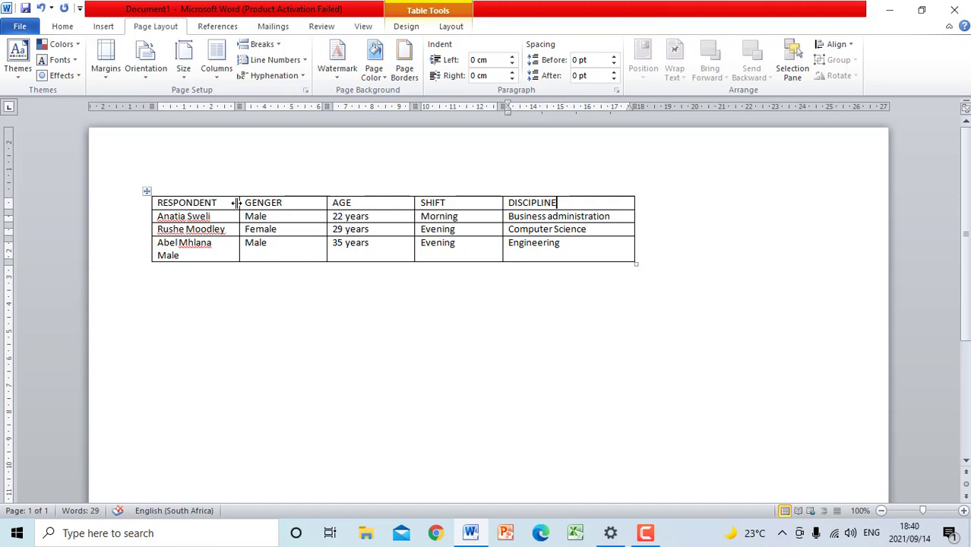
drag(185, 256, 157, 255)
key(BackSpace)
key(BackSpace)
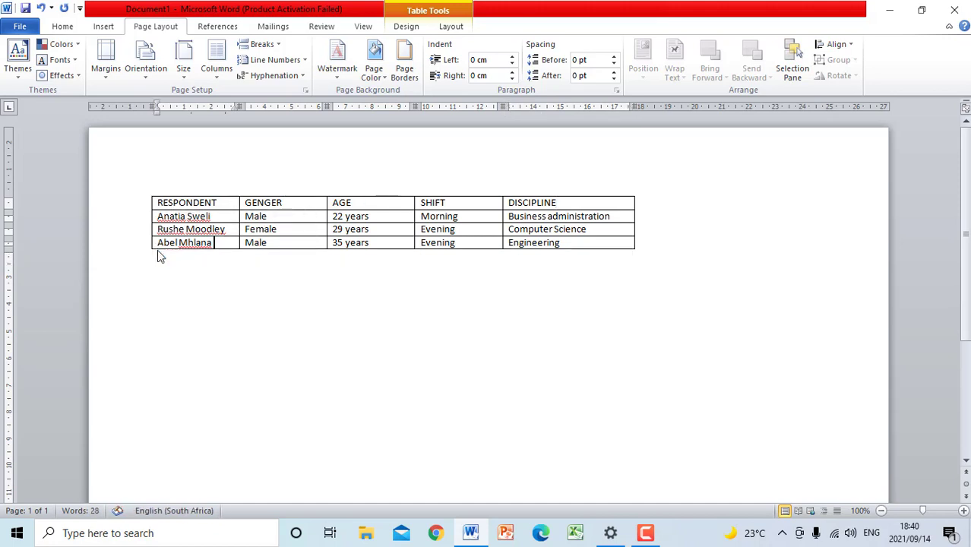
click(284, 282)
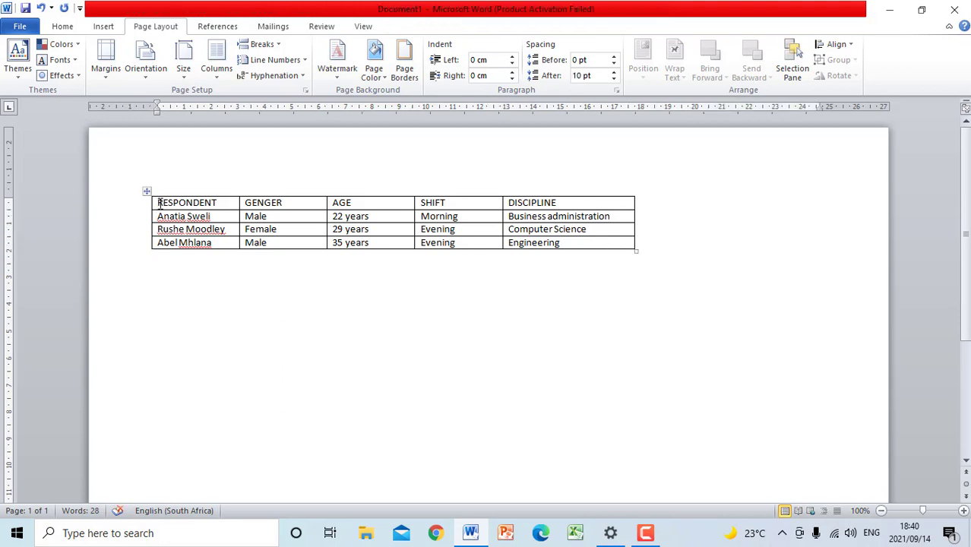
Make the table's header row from RESPONDENT to DISCIPLINE bold.
drag(158, 203, 539, 189)
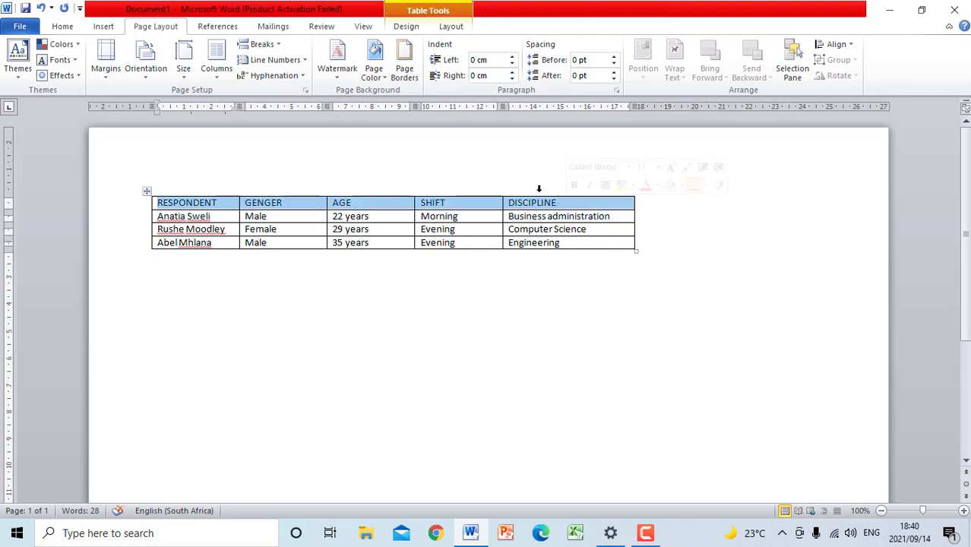
click(64, 27)
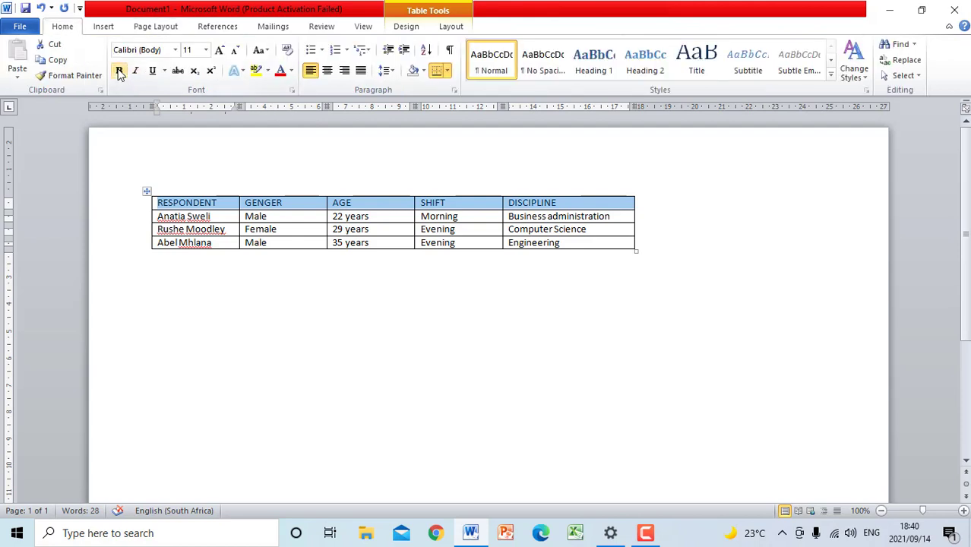
click(120, 71)
click(312, 353)
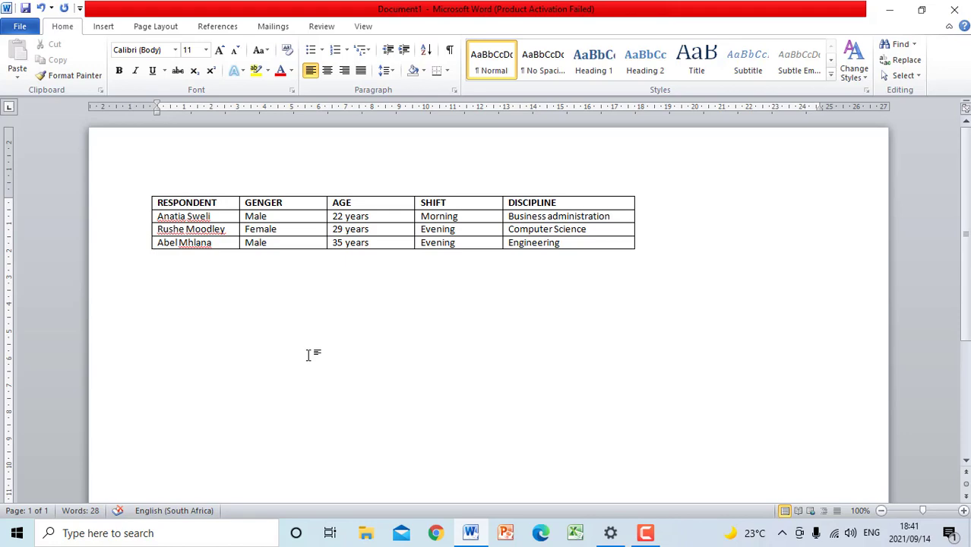
Save the document as QUESTION 3A in the ODP Level 3 folder under Documents.
click(20, 27)
key(Escape)
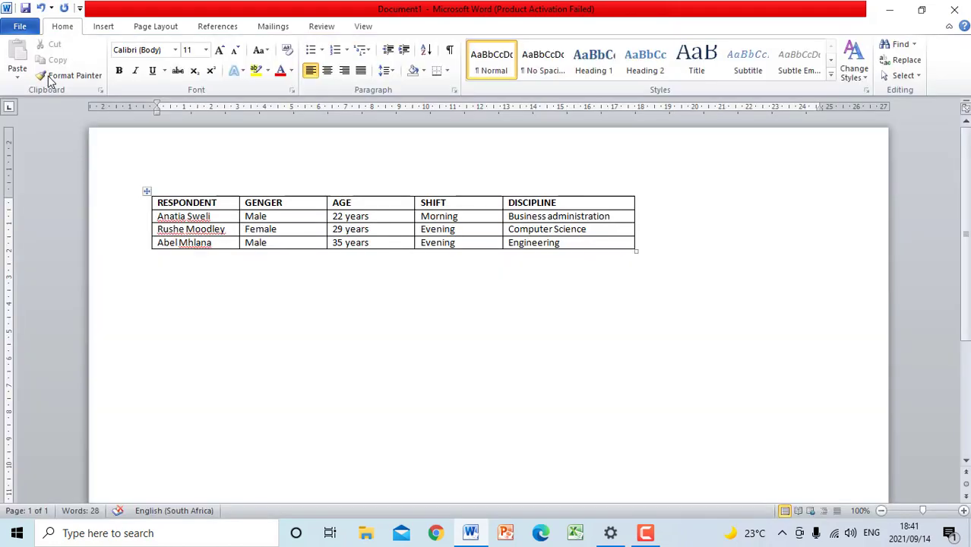
key(ctrl+s)
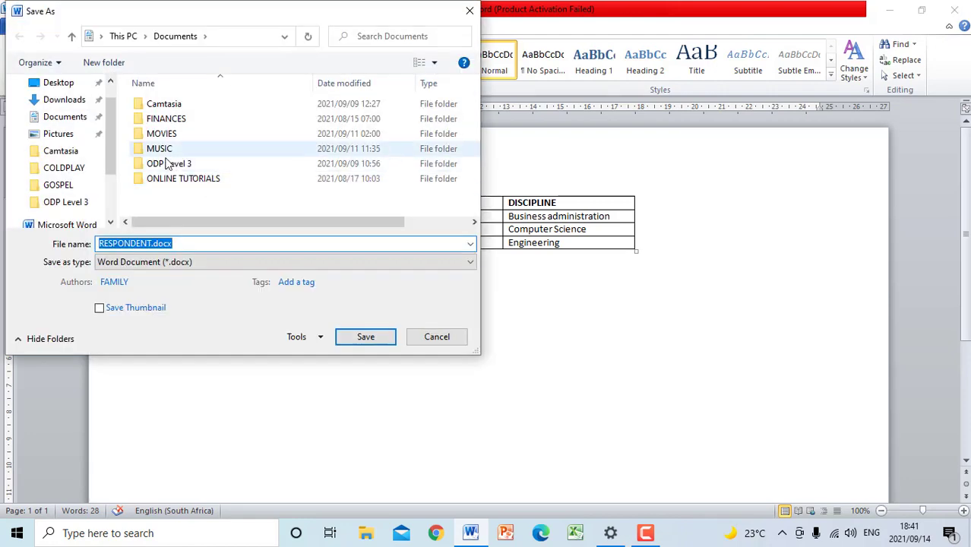
double_click(167, 164)
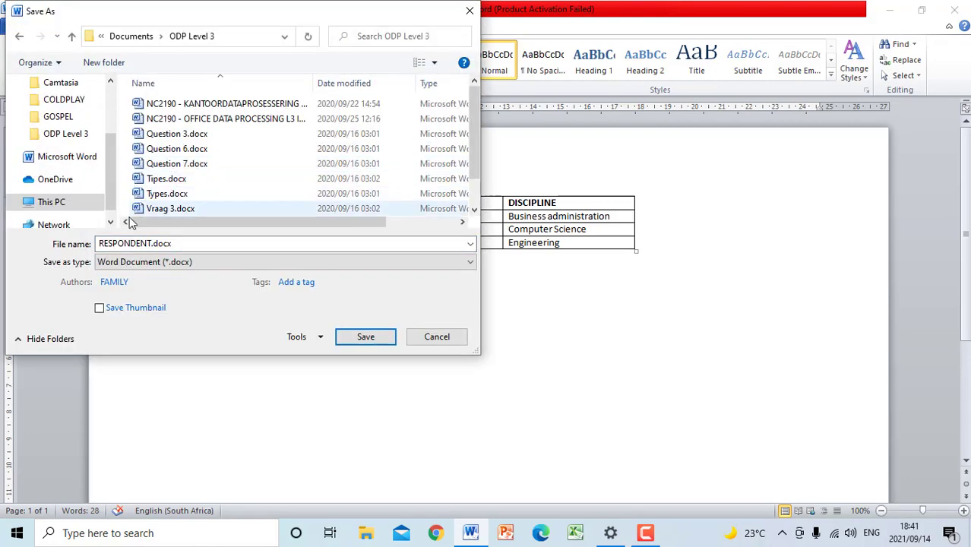
double_click(183, 243)
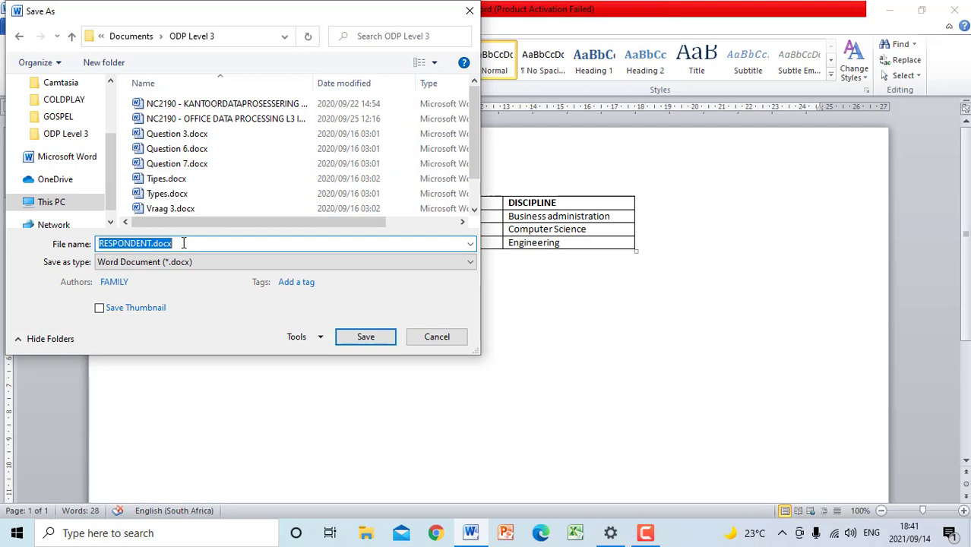
text(QU)
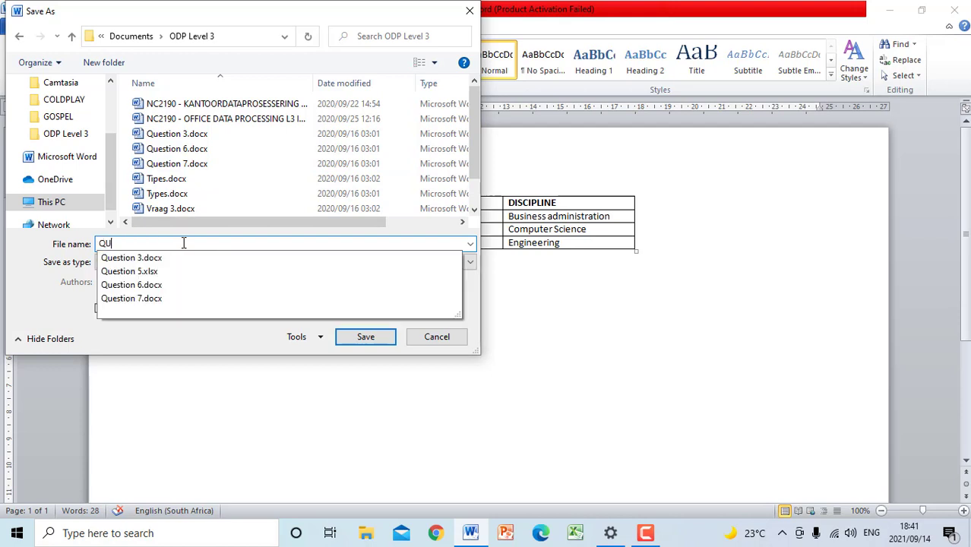
text(ESTION 3A)
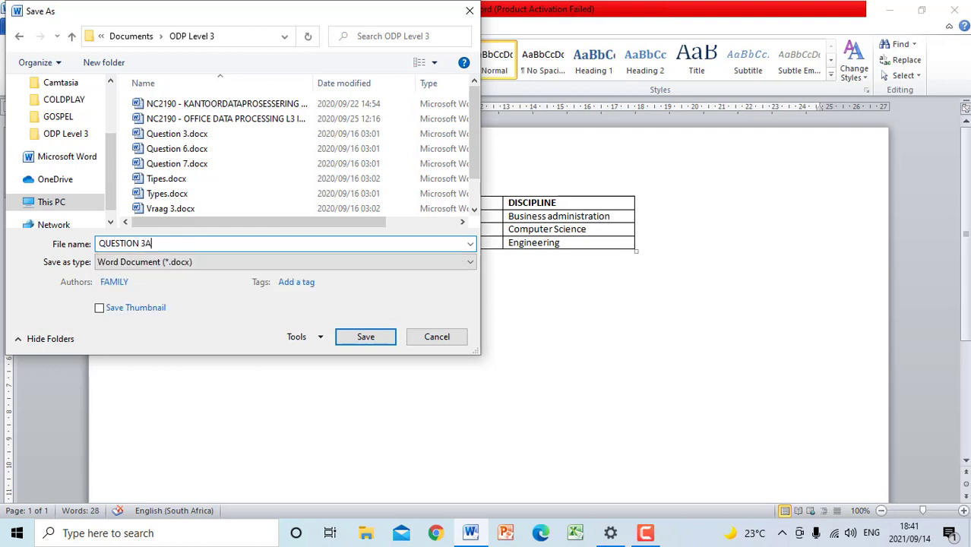
click(343, 336)
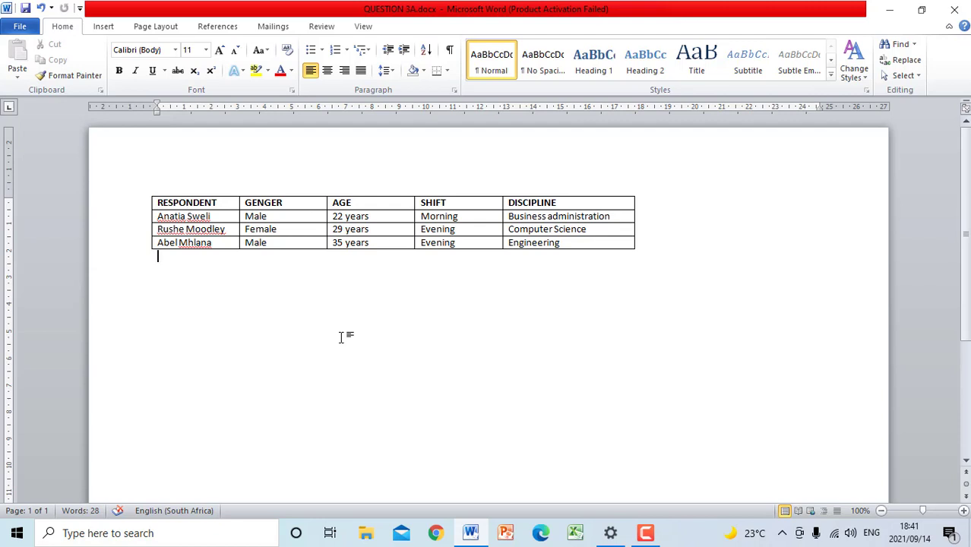
Close the saved document and open Question 3.docx from the ODP Level 3 folder under Documents, using File Explorer.
click(959, 9)
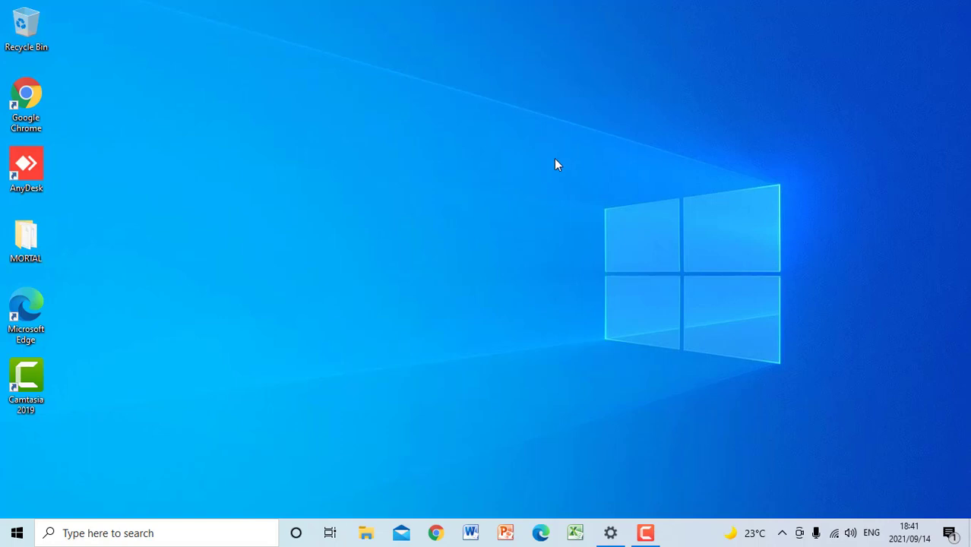
click(365, 532)
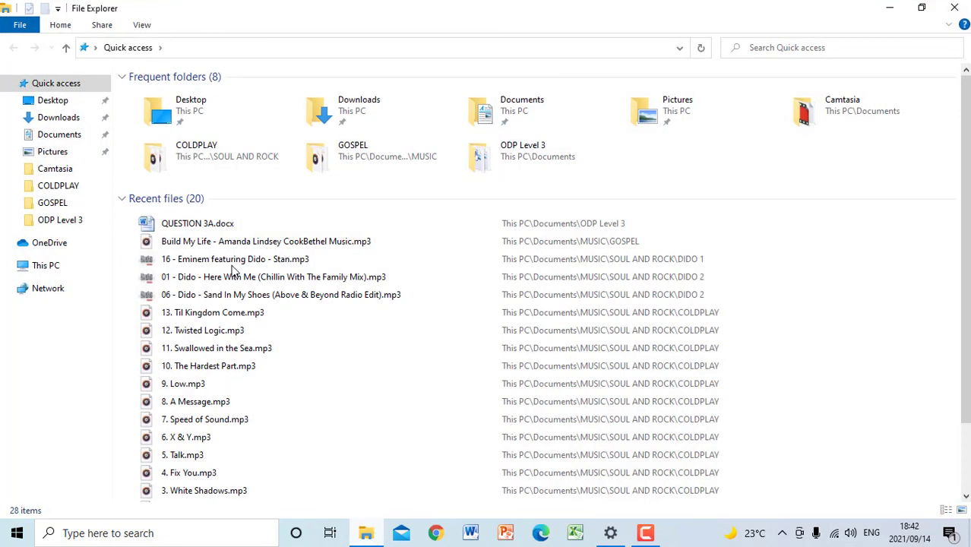
click(62, 134)
double_click(163, 153)
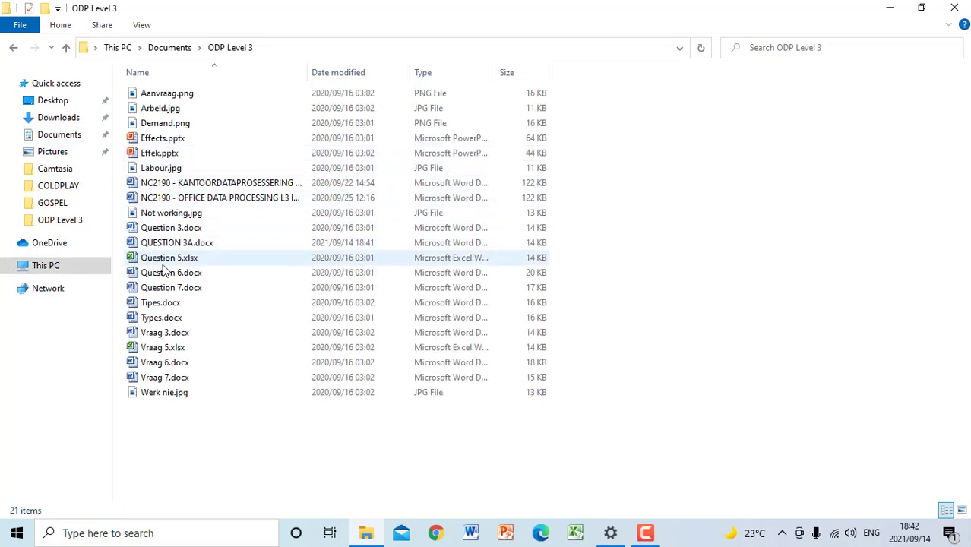
double_click(174, 228)
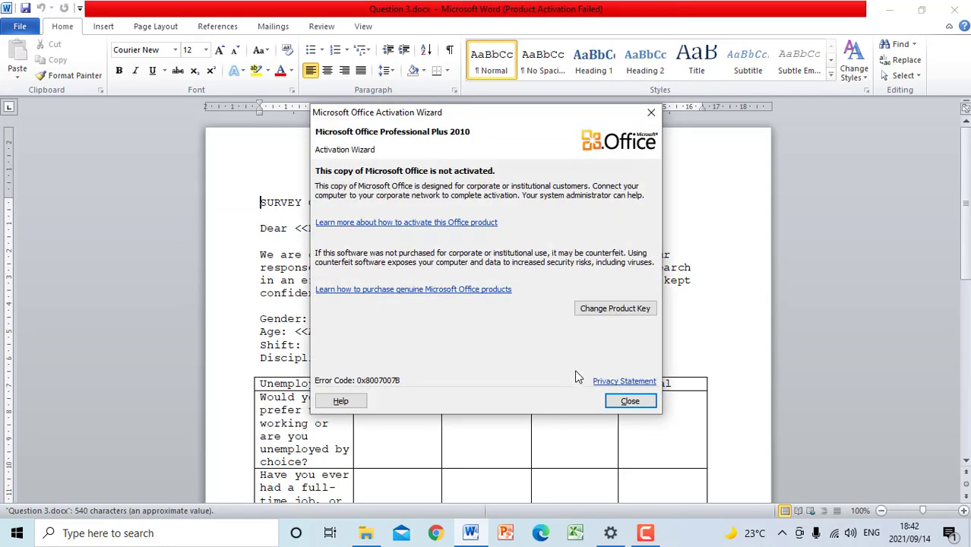
Dismiss the activation notice and set all the text of the survey letter to Times New Roman, size 12.
click(630, 402)
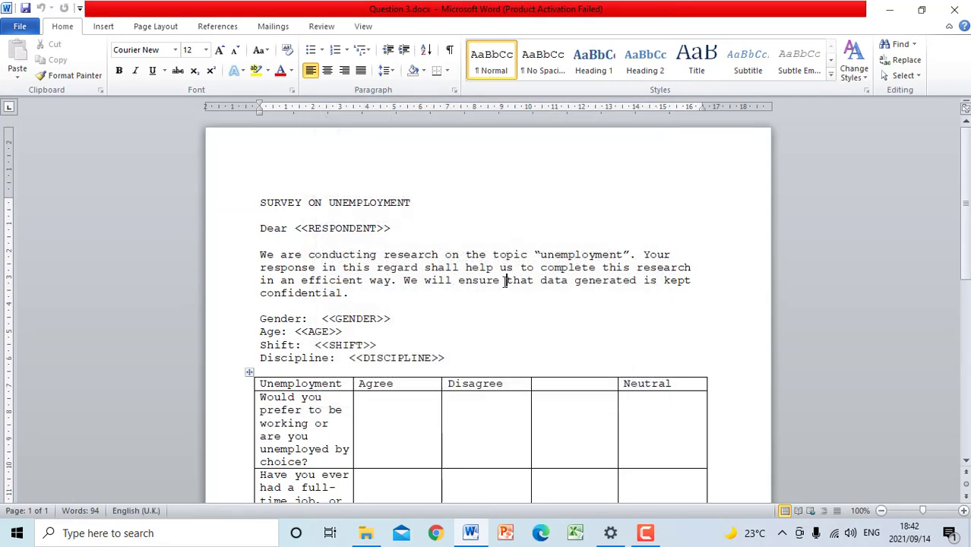
click(502, 283)
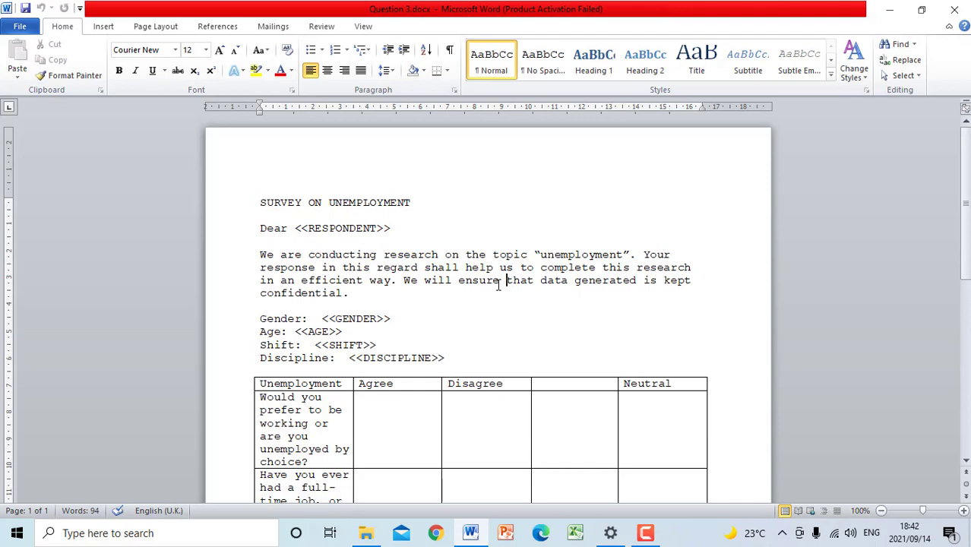
key(ctrl+a)
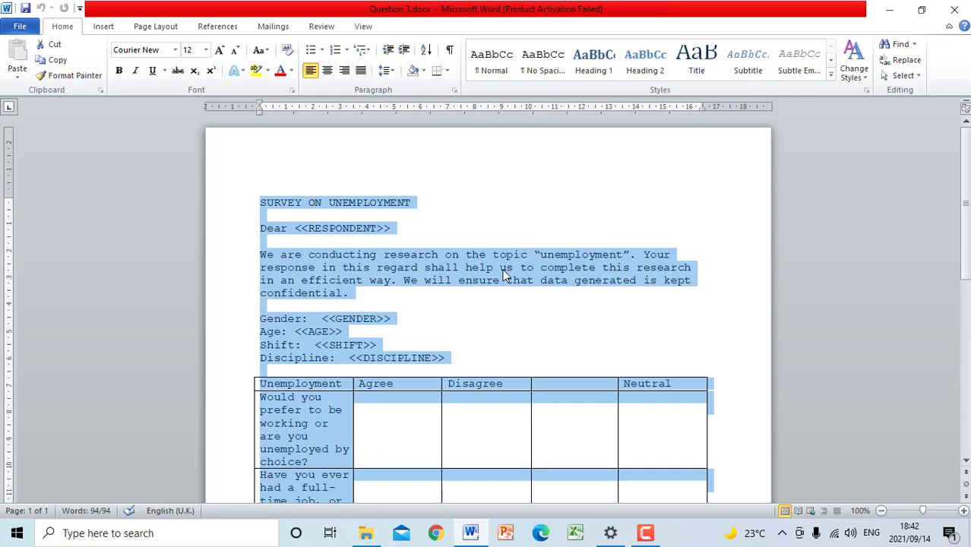
click(176, 50)
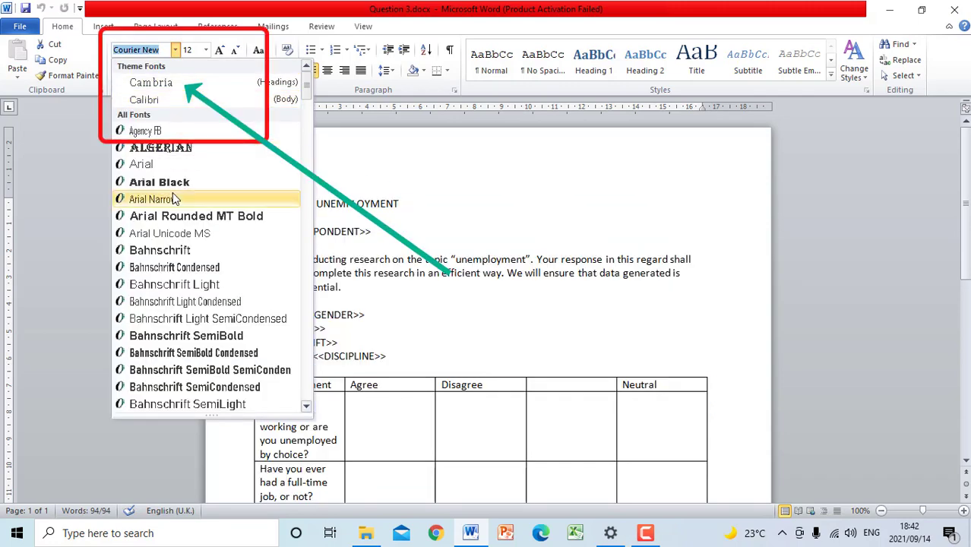
scroll(174, 274, down, 7)
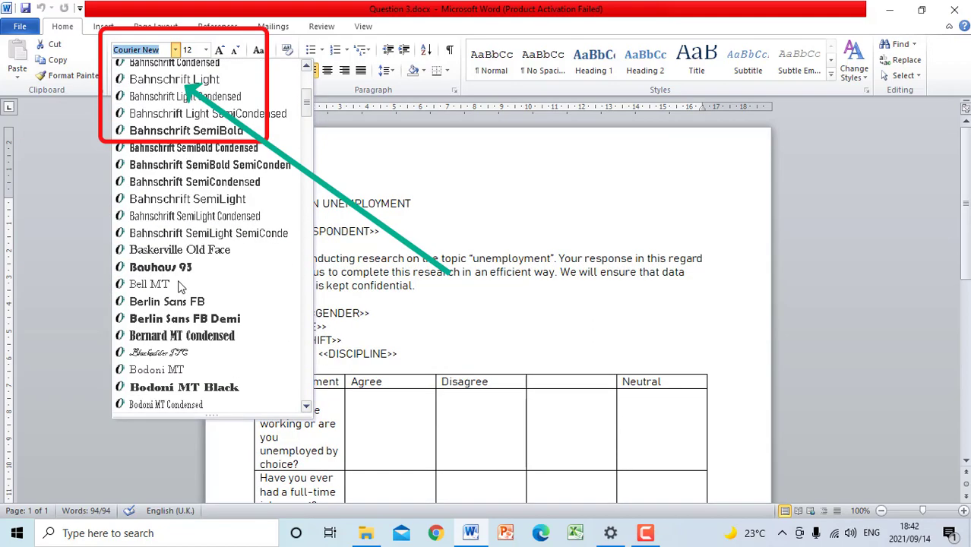
scroll(179, 287, down, 18)
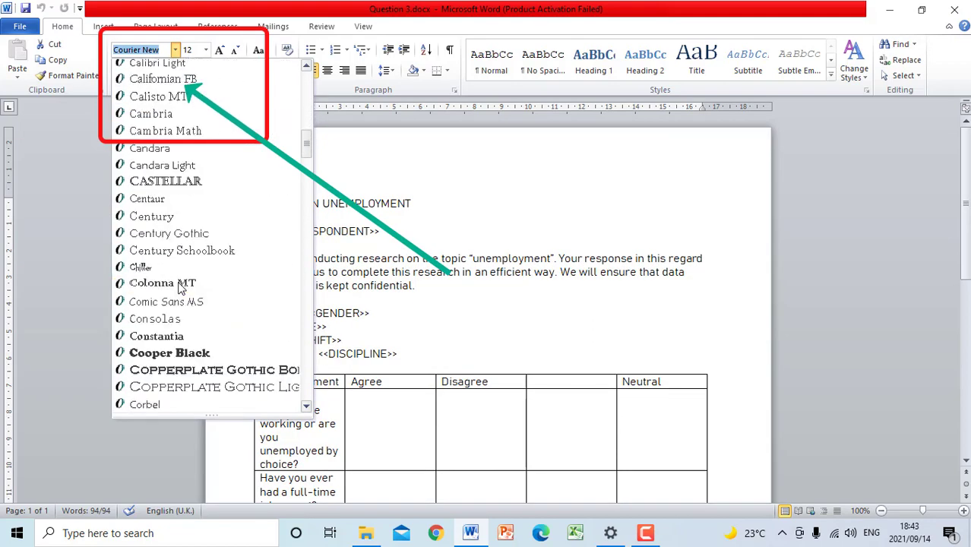
scroll(179, 286, down, 20)
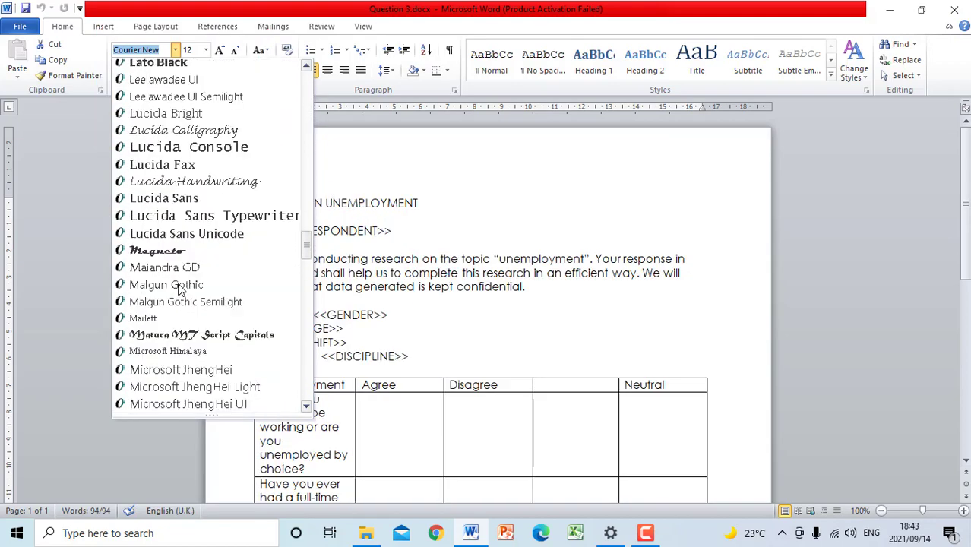
scroll(179, 291, down, 20)
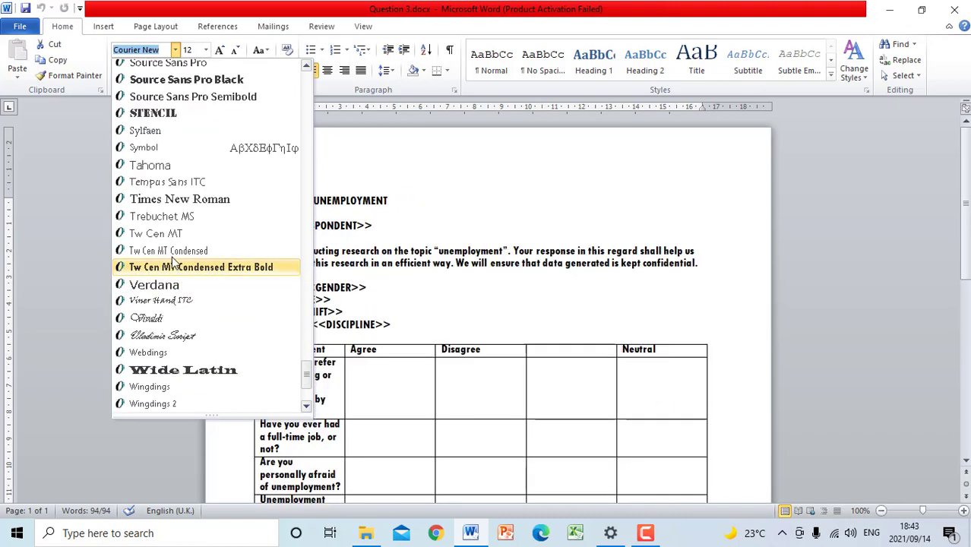
click(176, 200)
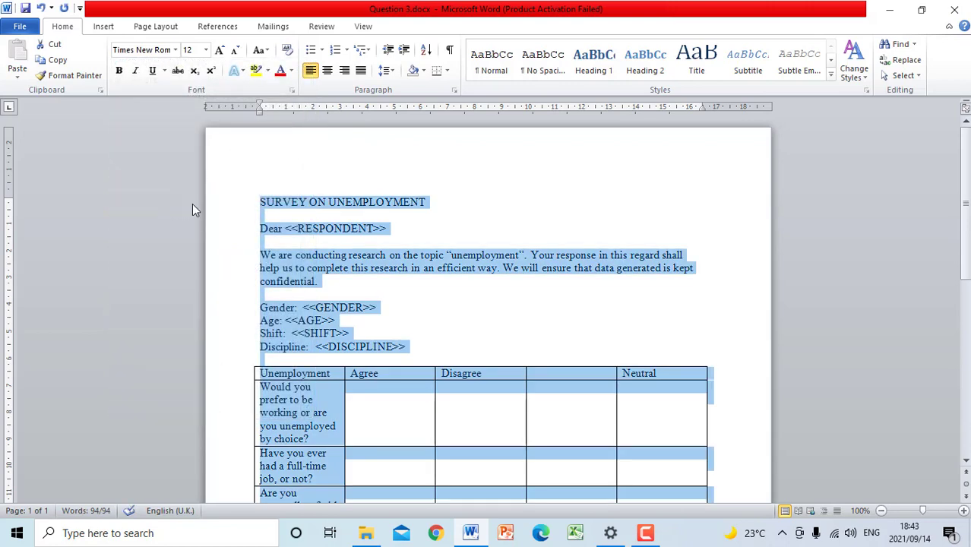
click(205, 49)
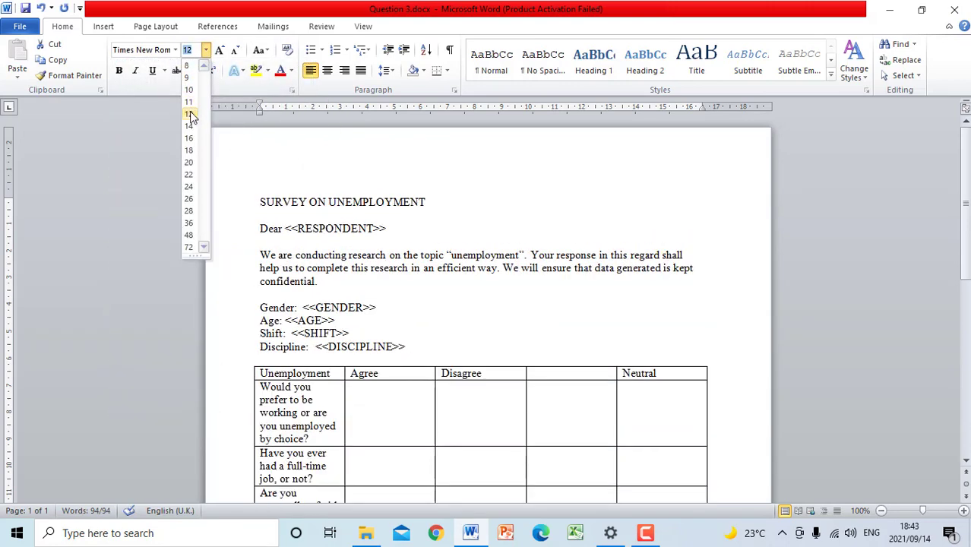
click(188, 114)
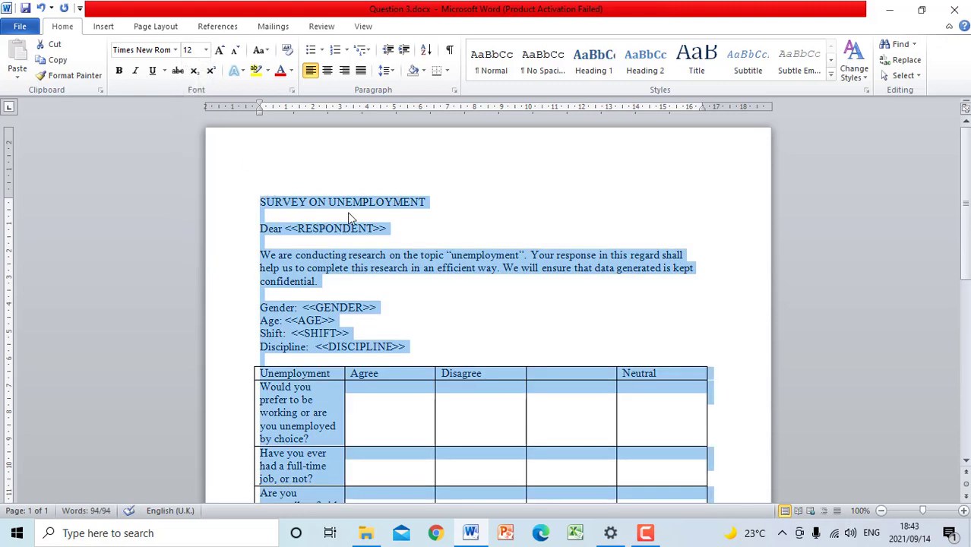
Make the title SURVEY ON UNEMPLOYMENT bold and set its font size to 28.
click(420, 205)
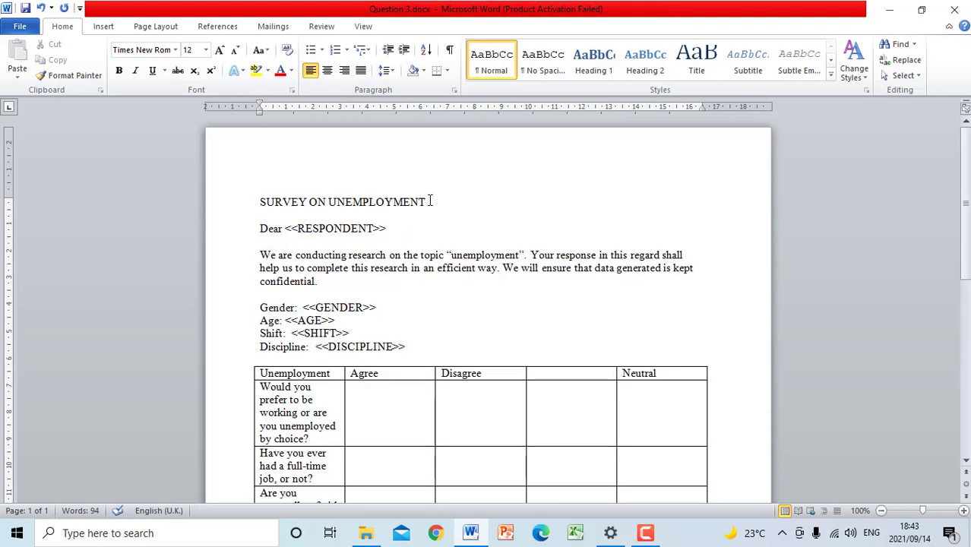
drag(431, 202, 261, 200)
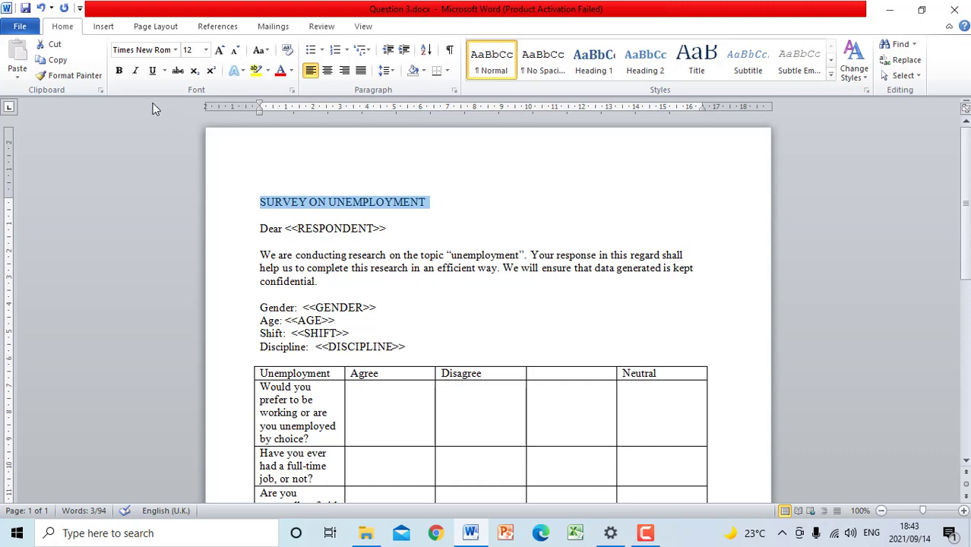
click(120, 76)
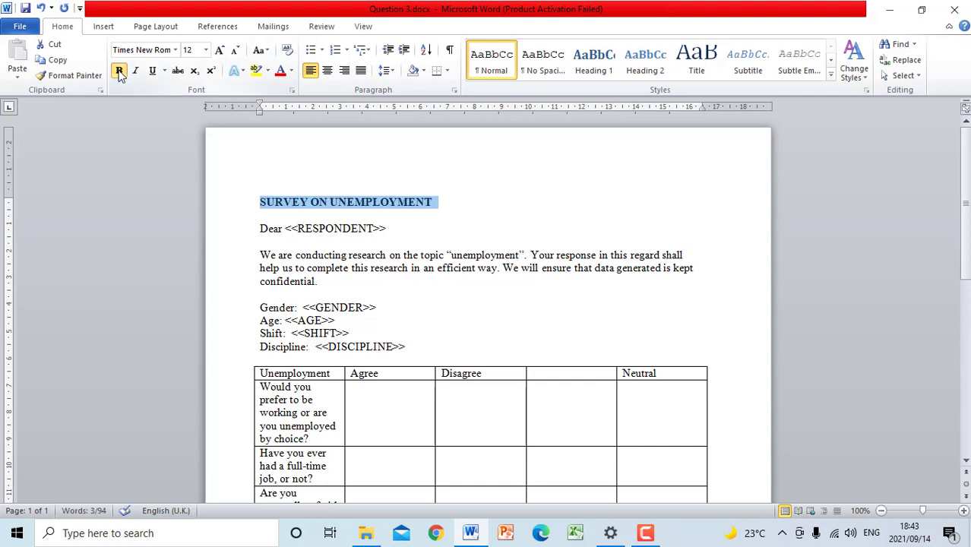
click(206, 50)
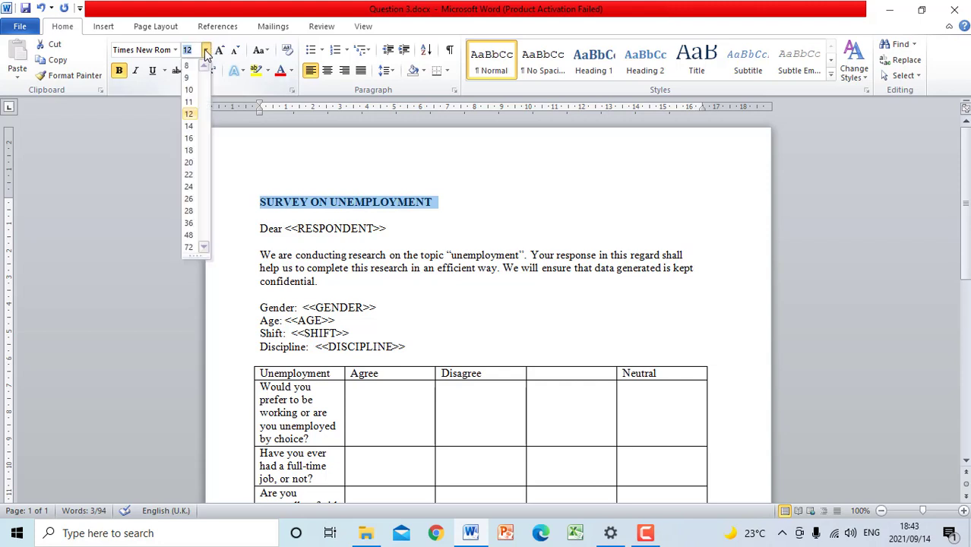
click(190, 212)
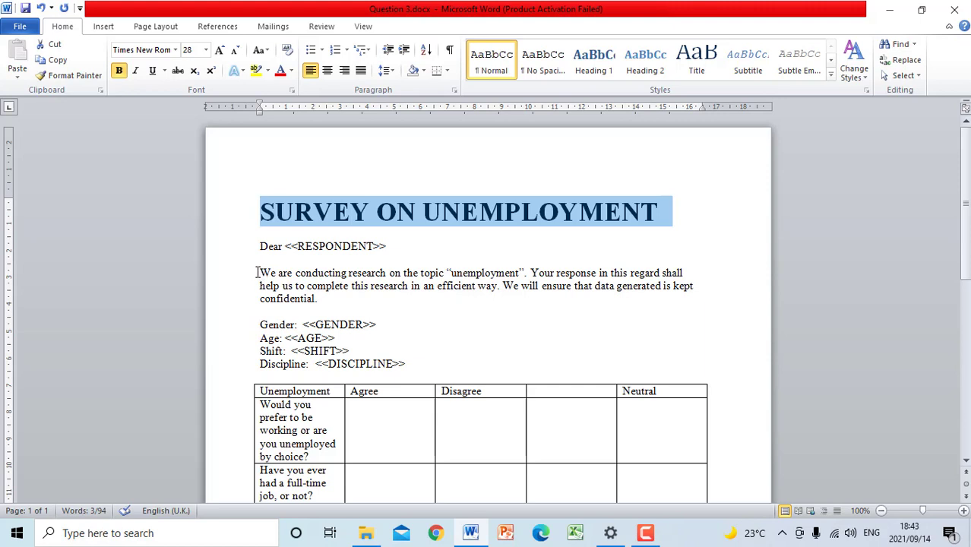
Add a solid 3 pt paragraph border on all four sides of the paragraph starting "We are conducting research".
drag(258, 272, 321, 298)
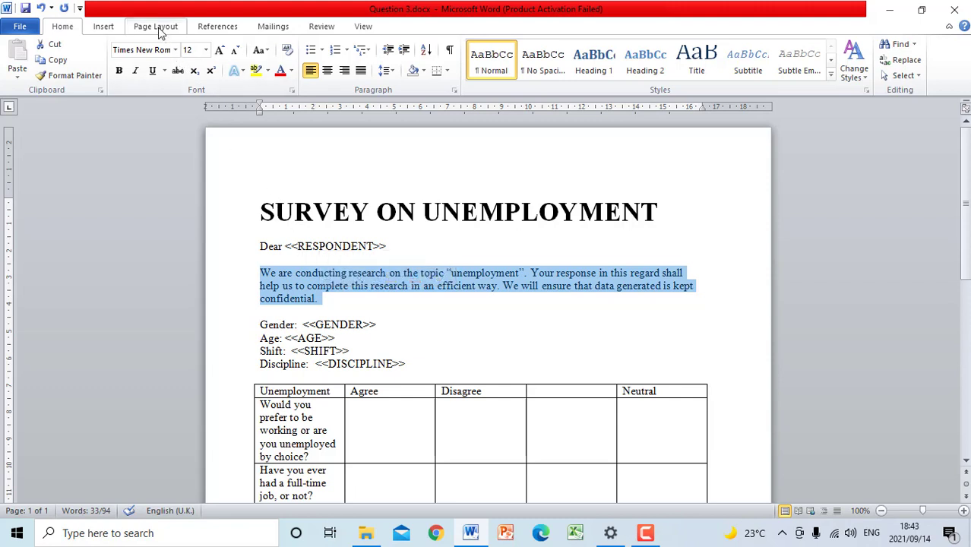
click(156, 27)
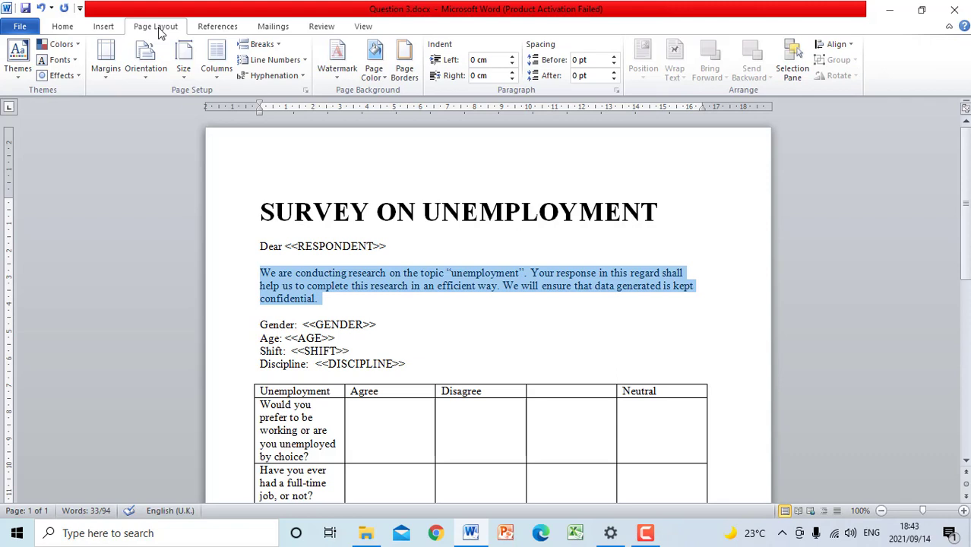
click(405, 69)
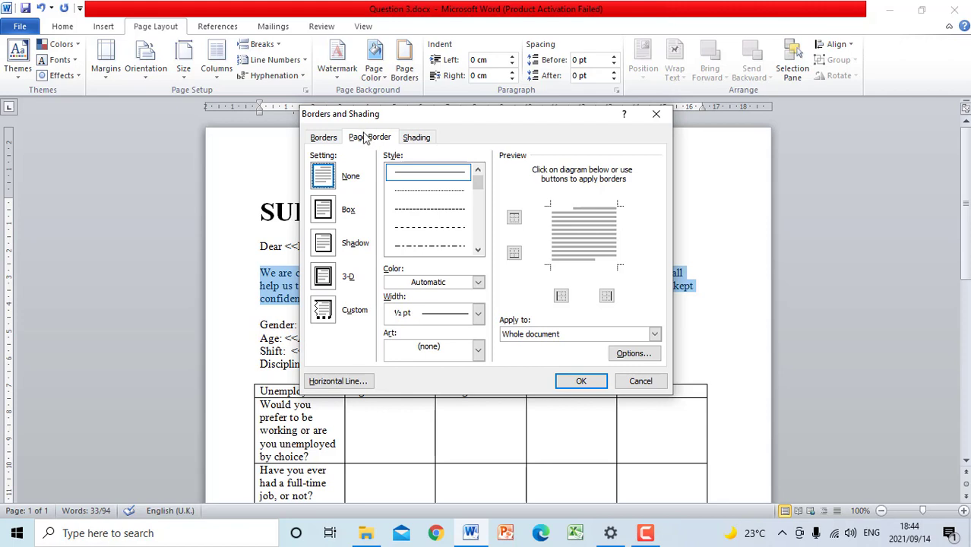
click(323, 140)
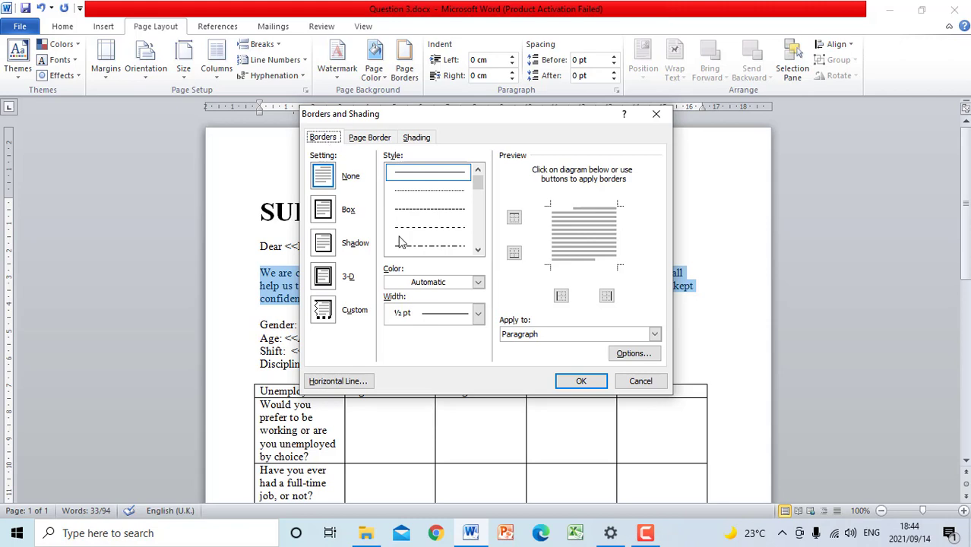
click(654, 335)
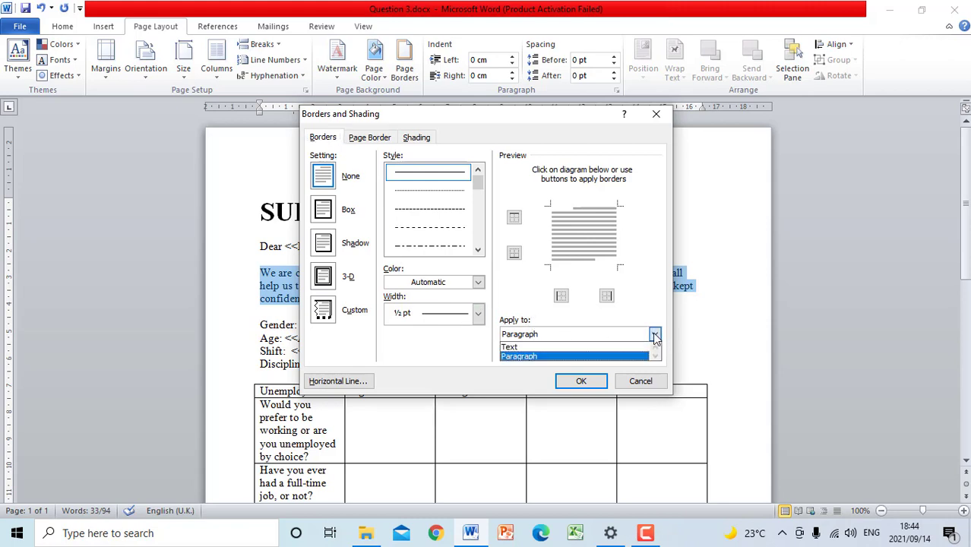
click(521, 356)
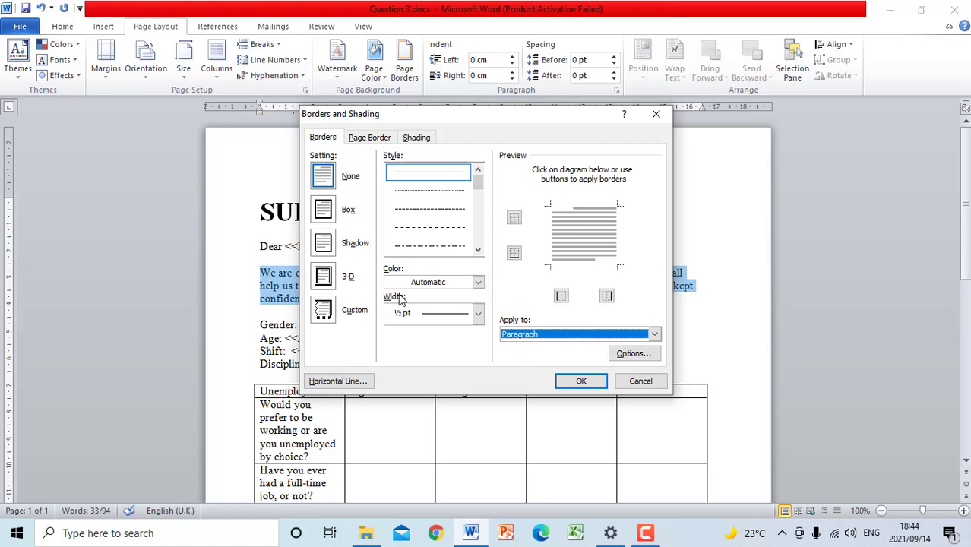
click(477, 313)
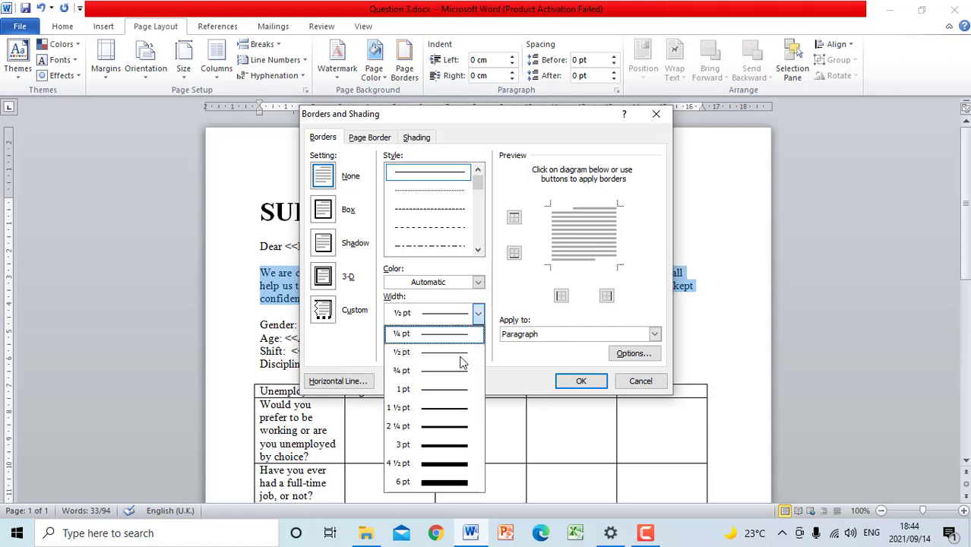
click(441, 446)
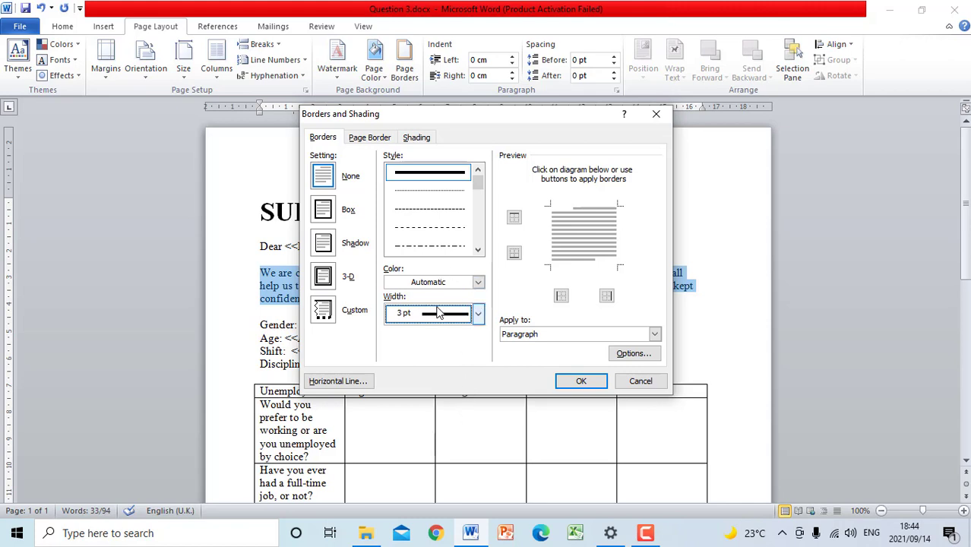
click(552, 237)
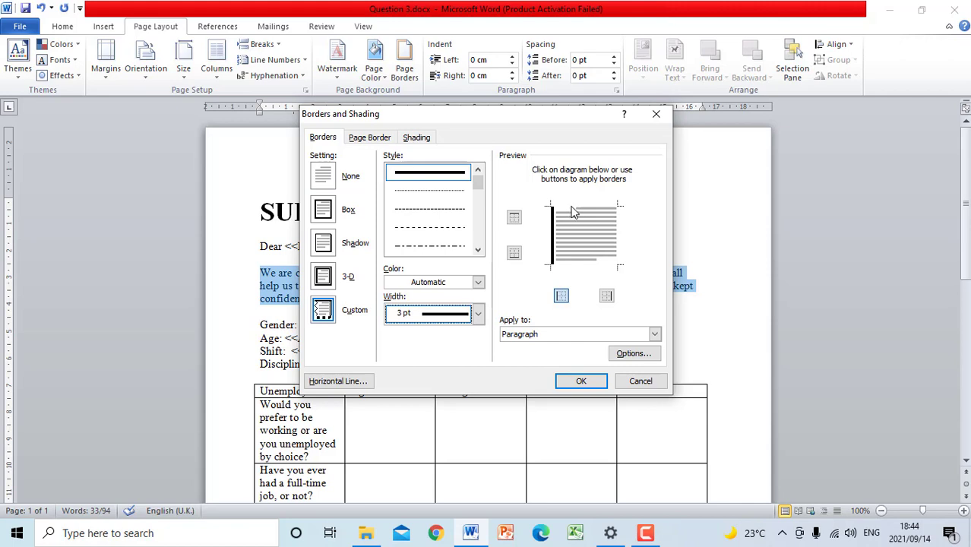
click(574, 209)
click(616, 242)
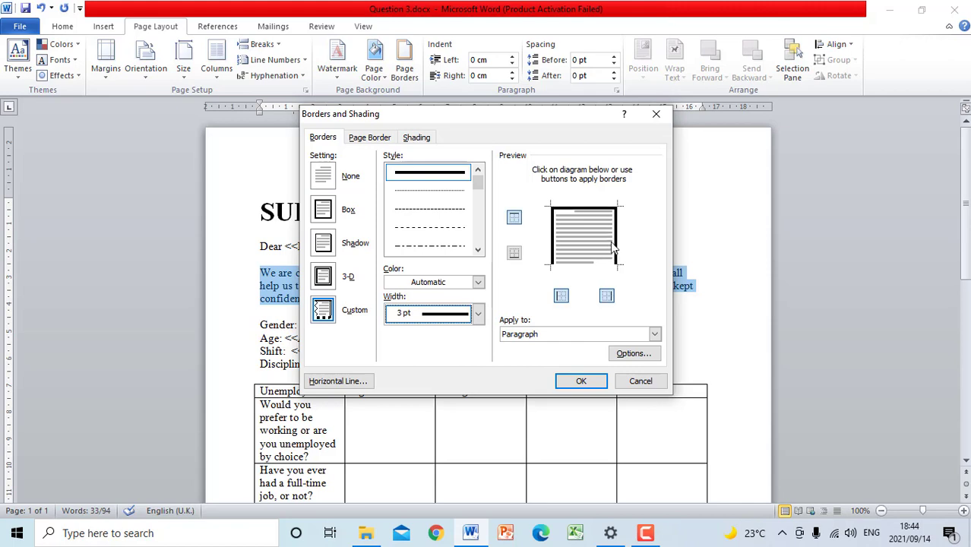
click(578, 264)
click(580, 381)
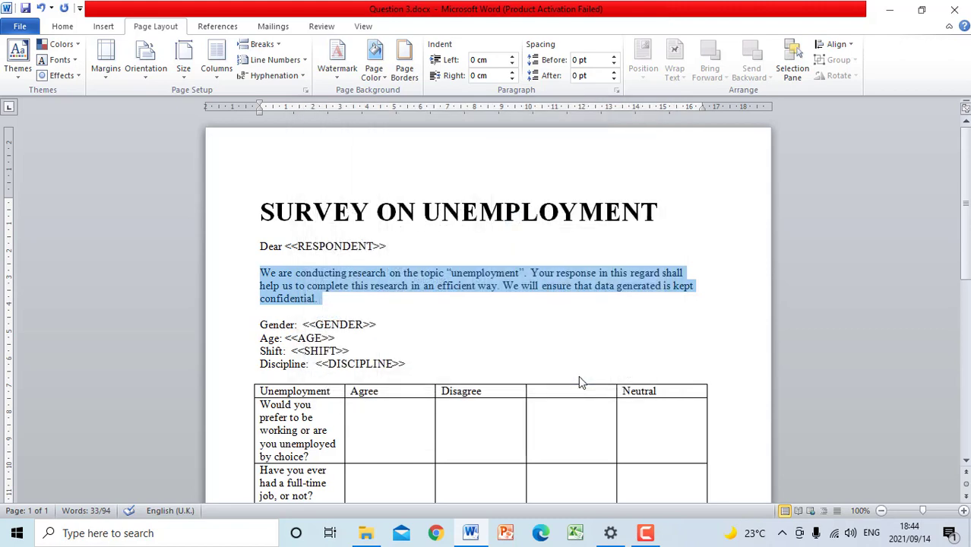
click(510, 324)
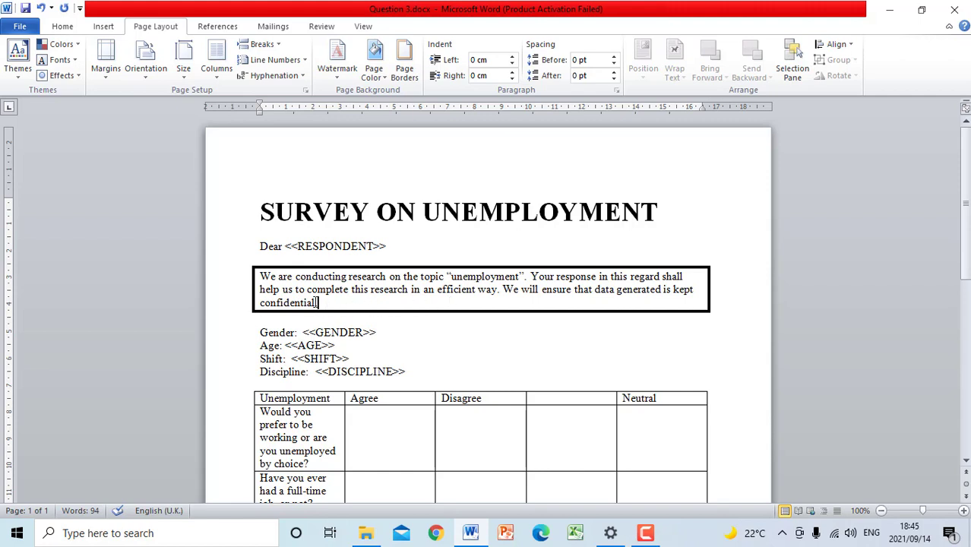
Set the line spacing of the bordered introductory paragraph to Double.
drag(317, 302, 265, 281)
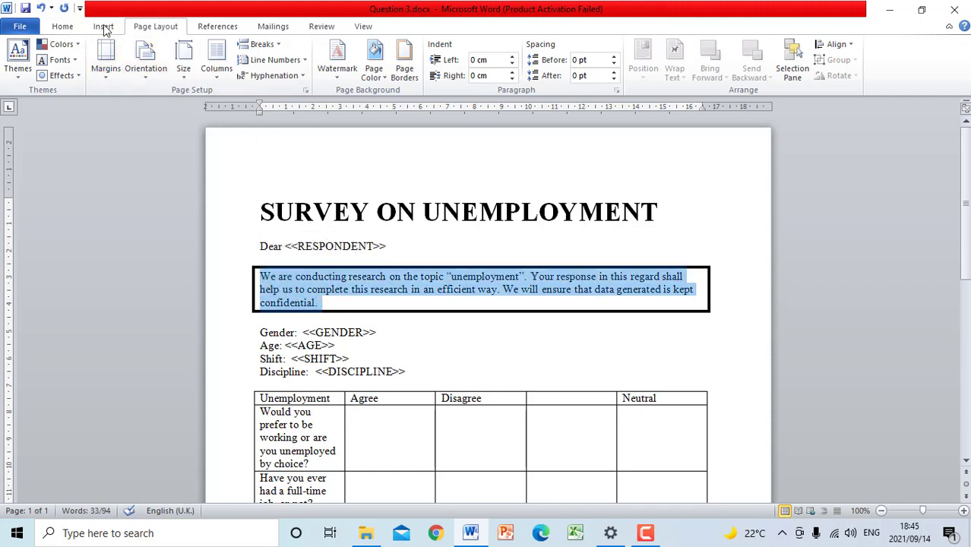
click(65, 28)
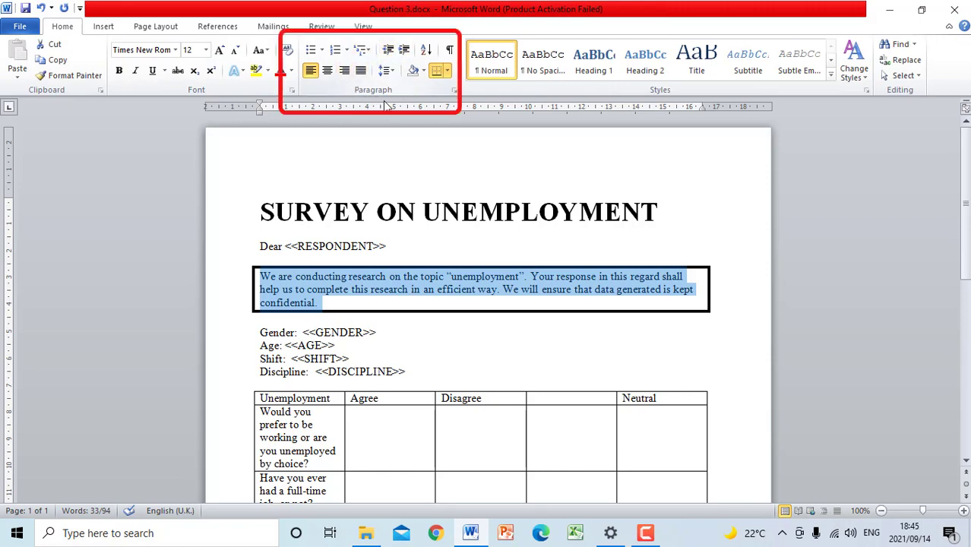
click(455, 92)
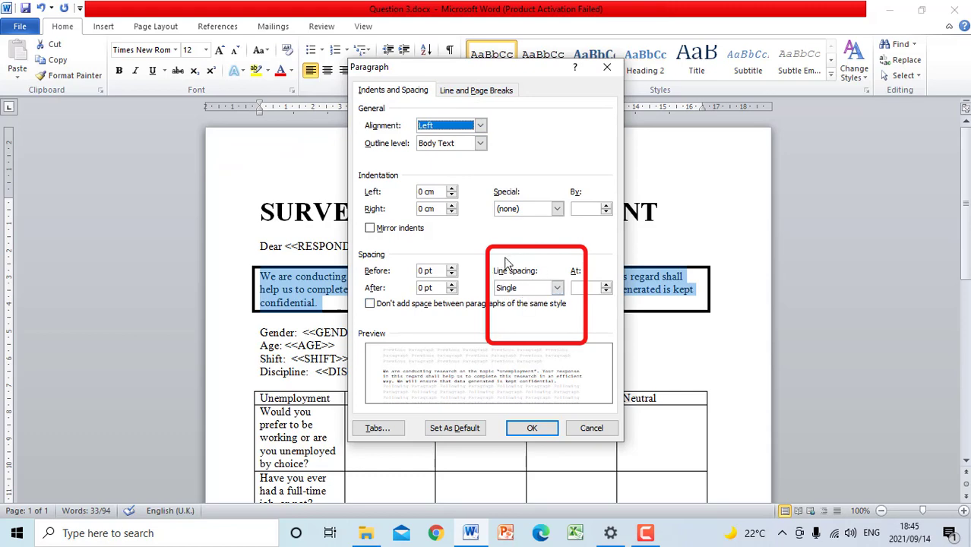
click(557, 288)
click(520, 322)
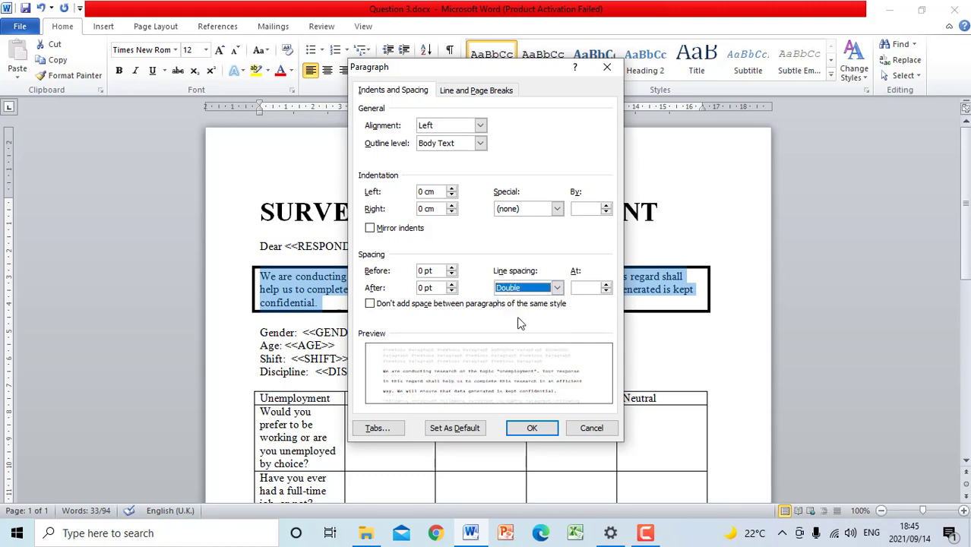
click(534, 429)
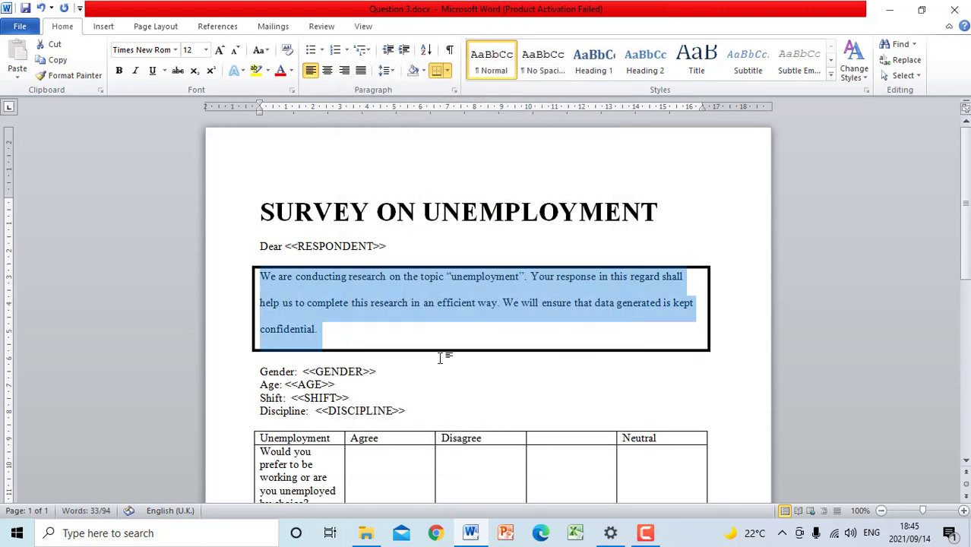
click(425, 337)
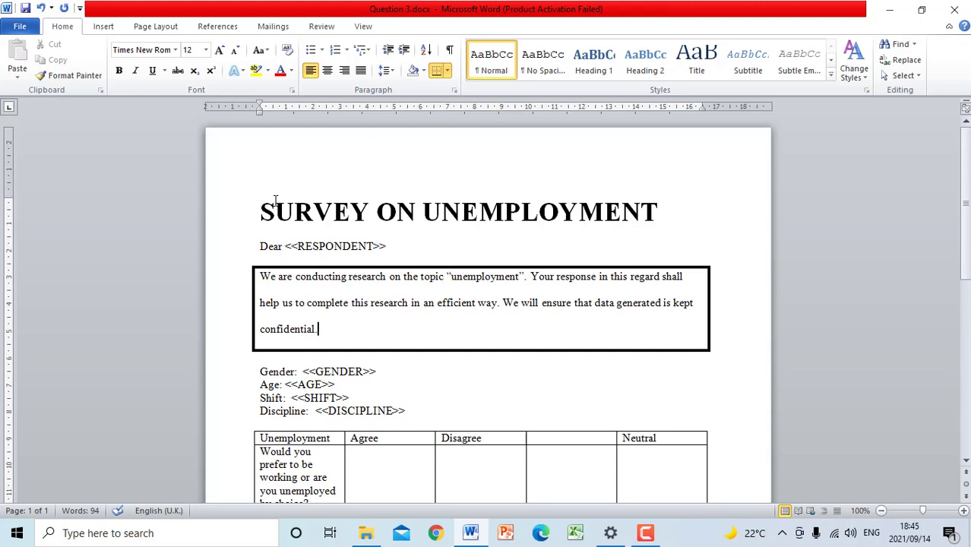
Centre the title SURVEY ON UNEMPLOYMENT horizontally on the page.
drag(258, 211, 587, 223)
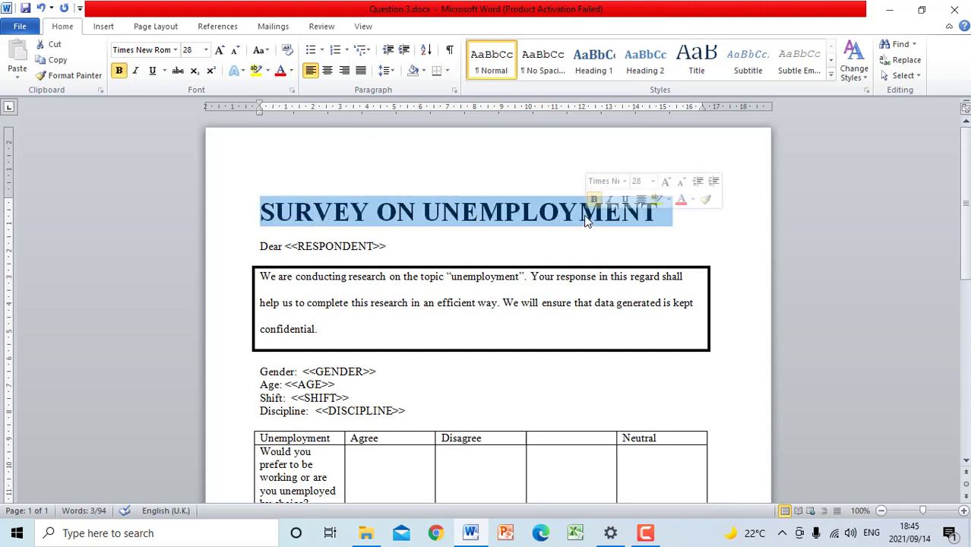
click(327, 70)
click(414, 327)
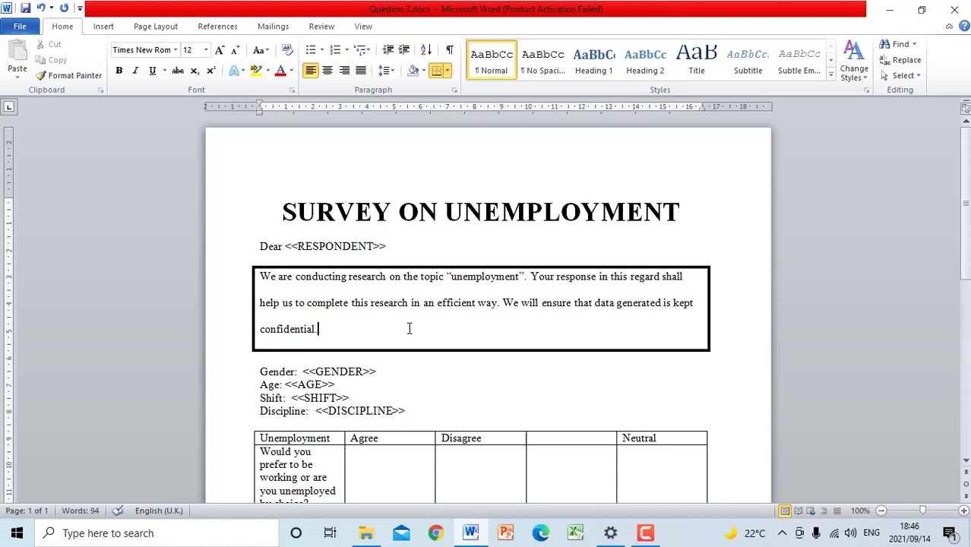
Delete the entire Disagree column from the survey table.
scroll(409, 328, down, 5)
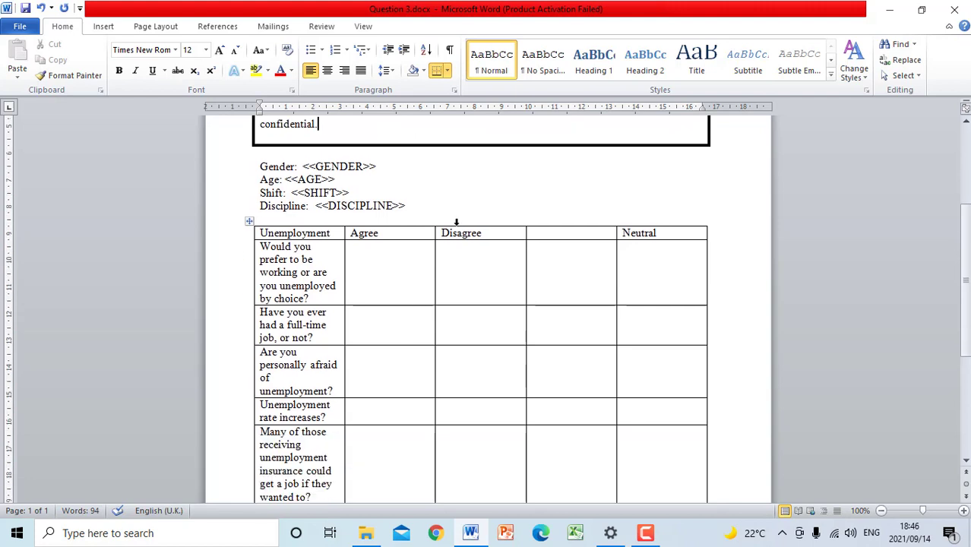
click(289, 221)
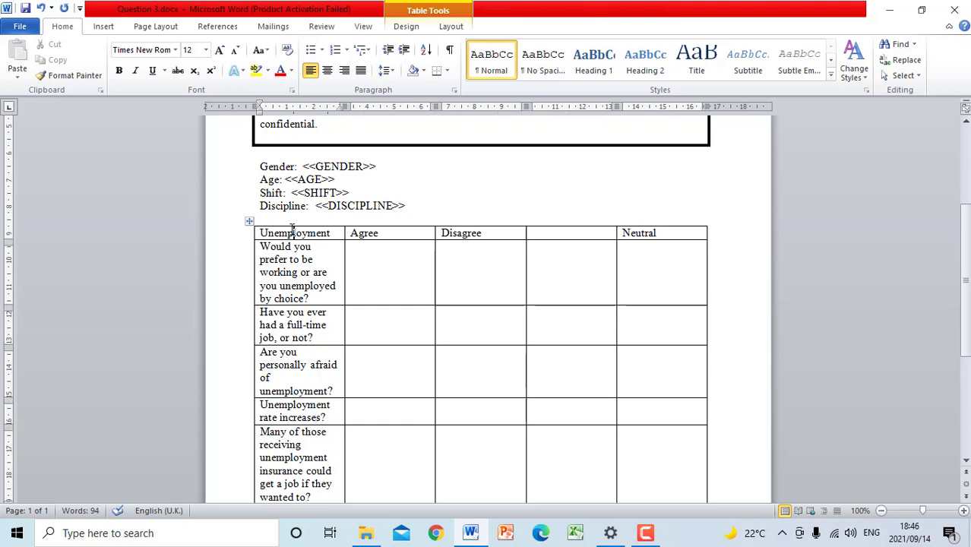
click(290, 225)
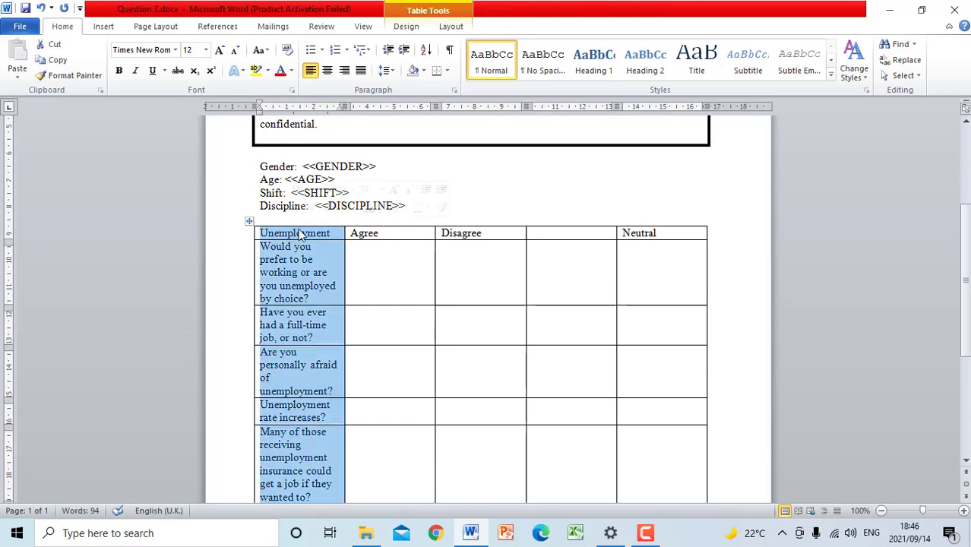
click(382, 223)
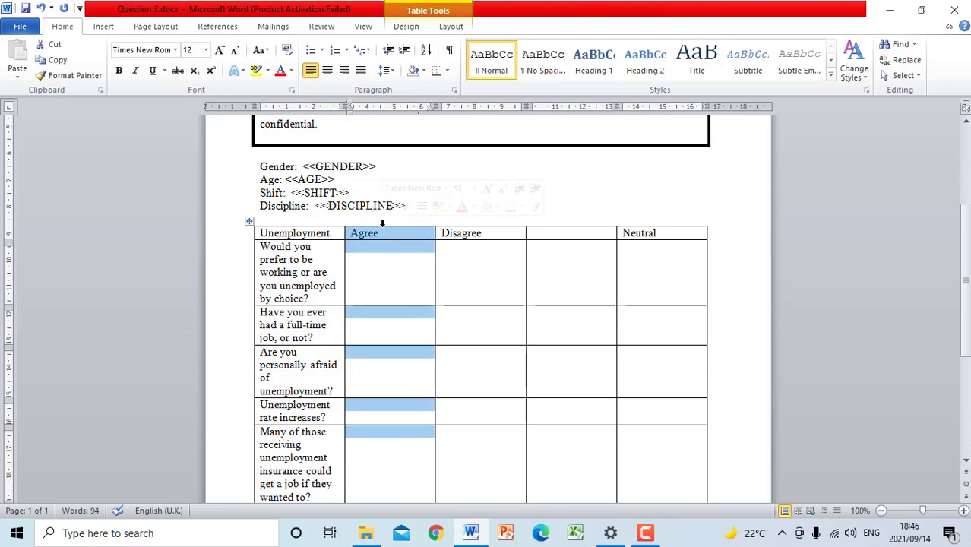
click(466, 223)
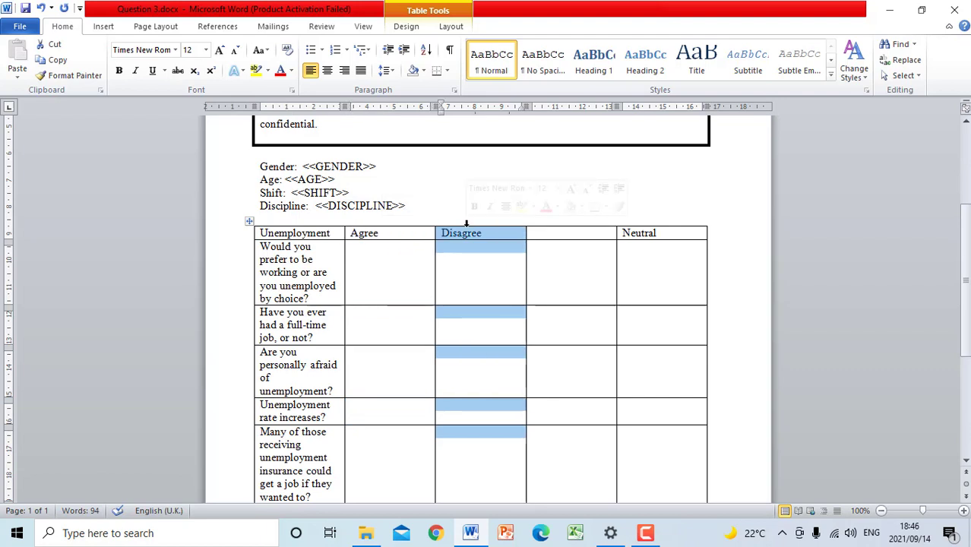
click(468, 236)
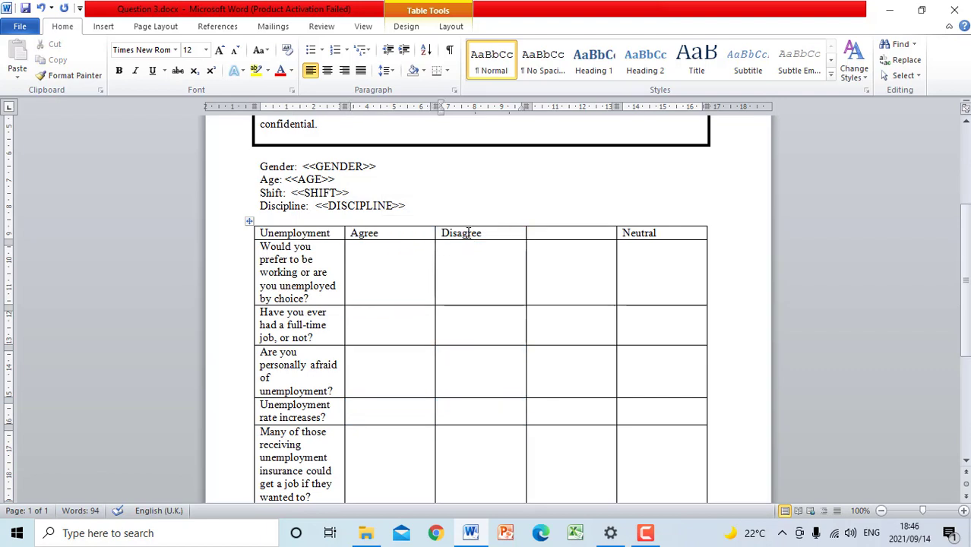
right_click(469, 234)
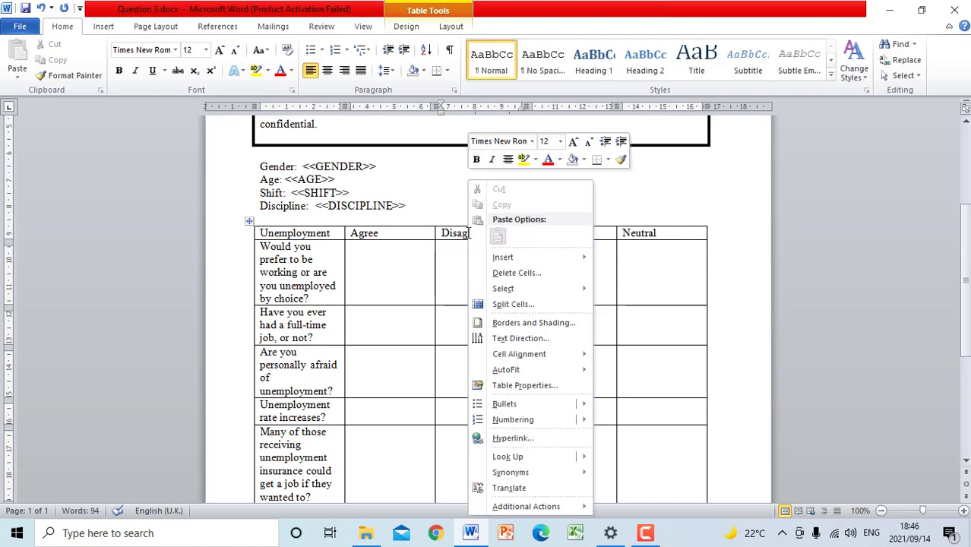
click(514, 275)
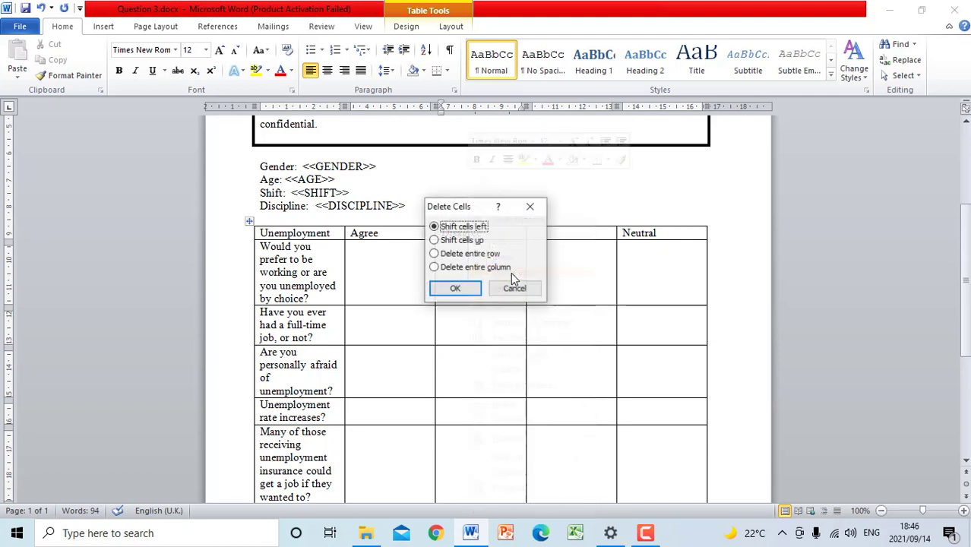
click(453, 269)
click(456, 289)
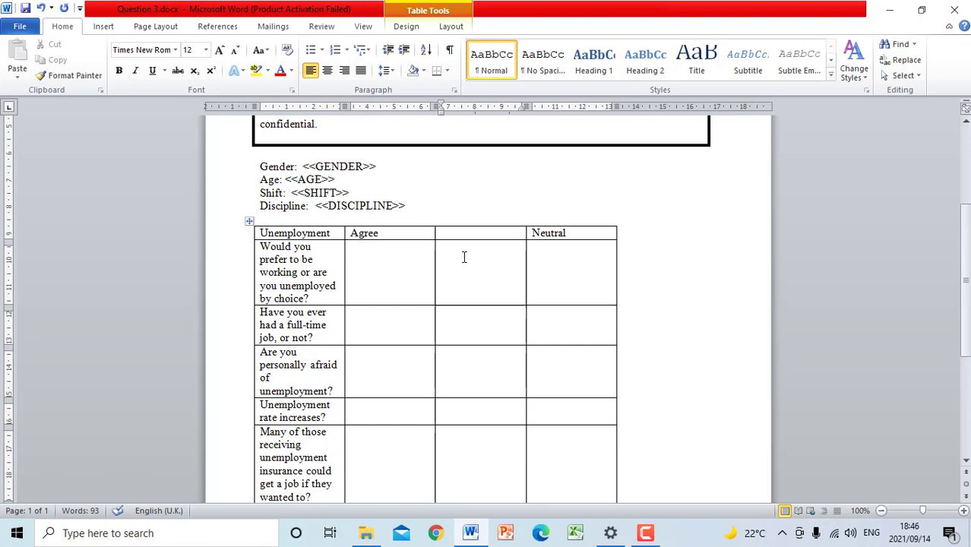
AutoFit the whole survey table to the window width.
click(248, 222)
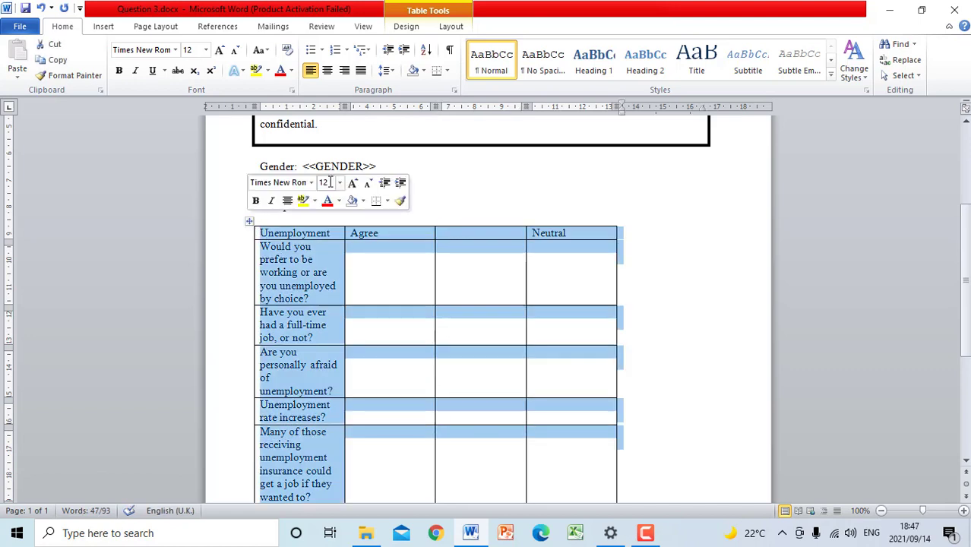
click(407, 27)
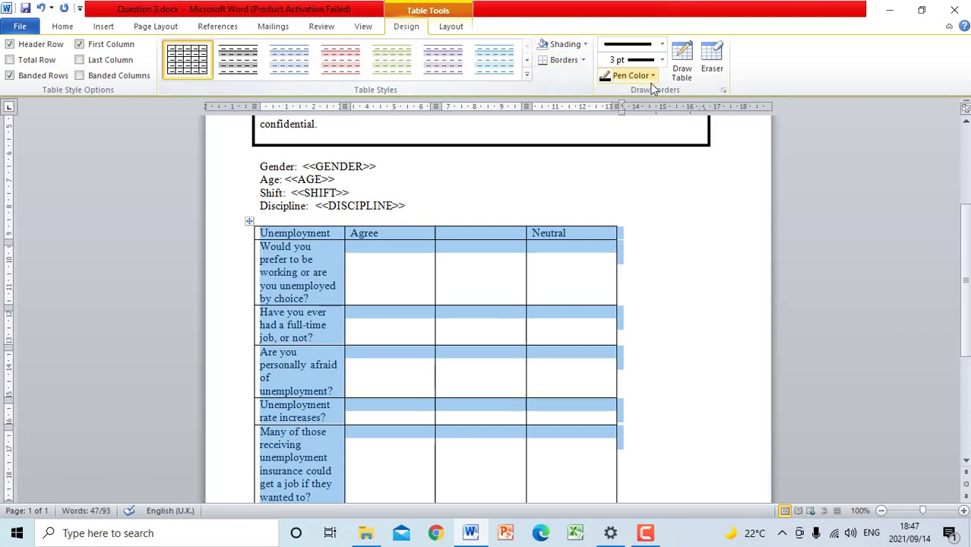
click(453, 27)
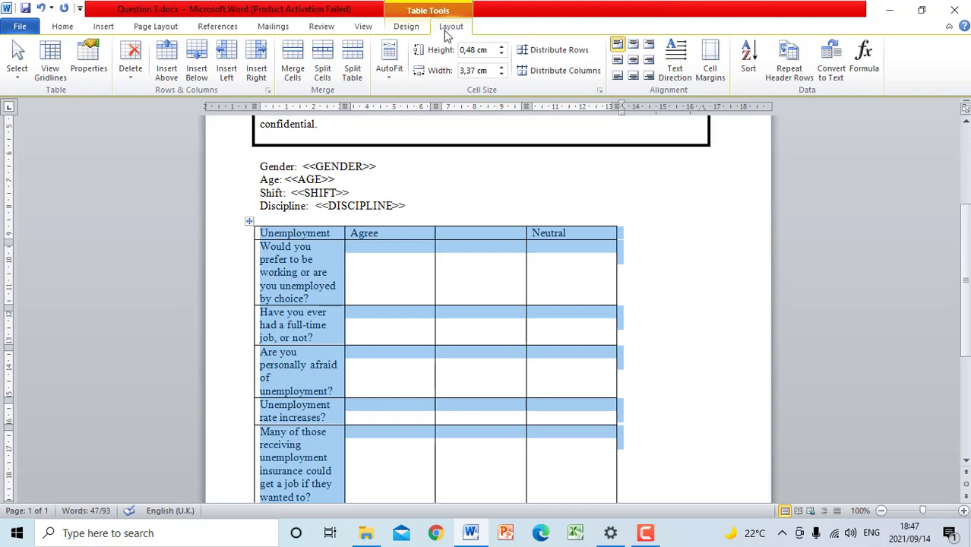
click(392, 76)
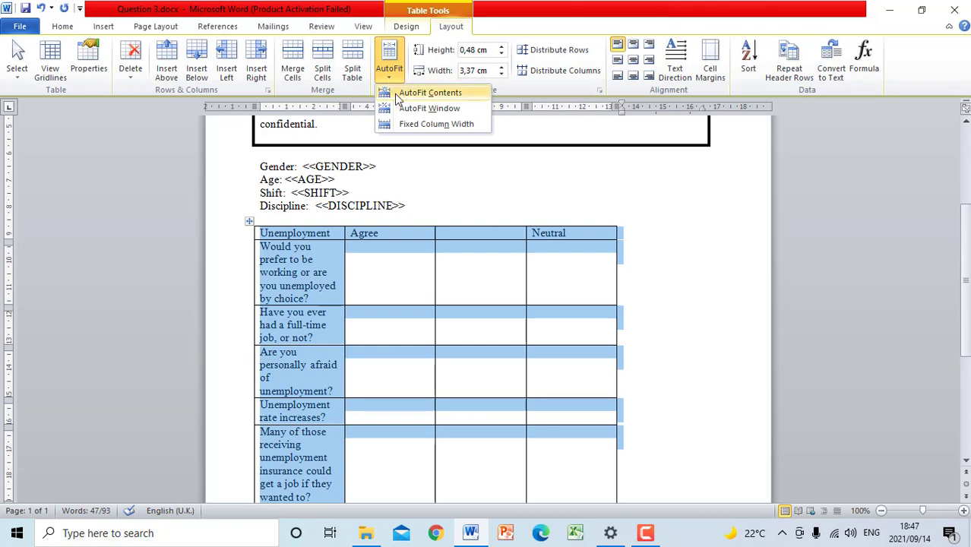
click(420, 110)
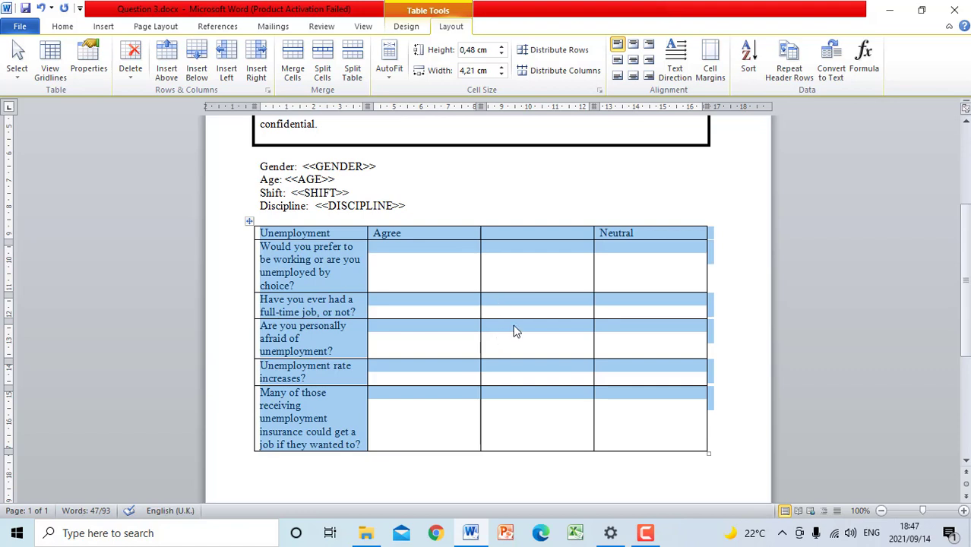
scroll(514, 331, down, 2)
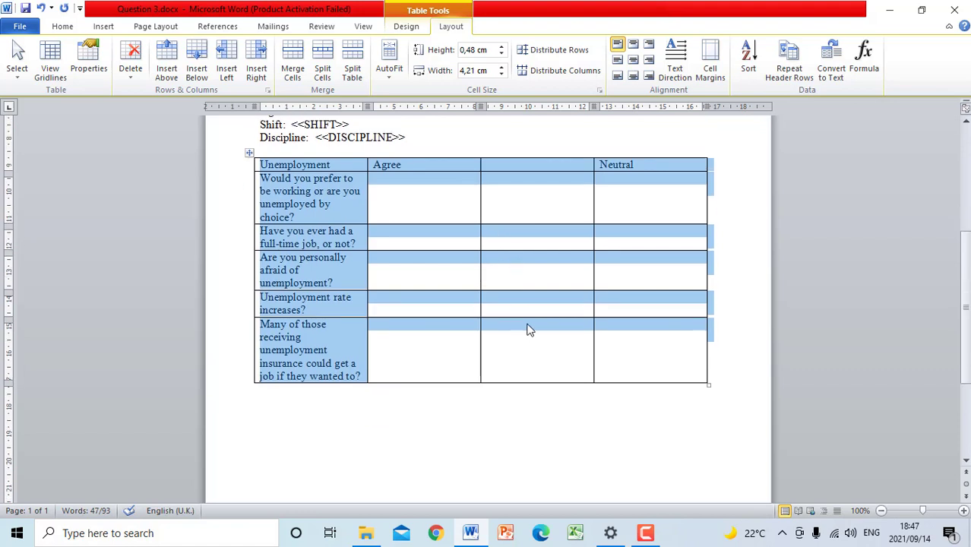
click(547, 211)
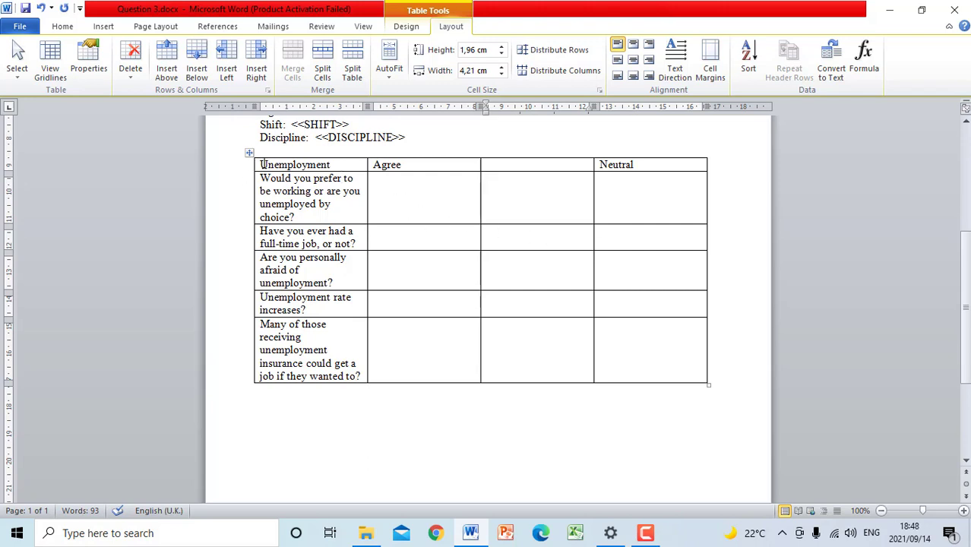
Try to set the cell height of the survey table's header row to 2.5 cm.
drag(261, 164, 624, 169)
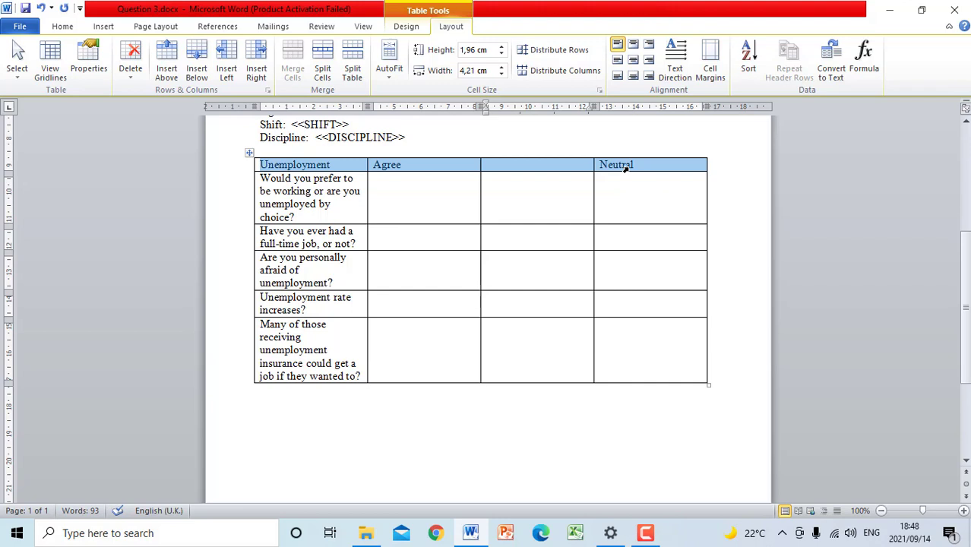
click(396, 165)
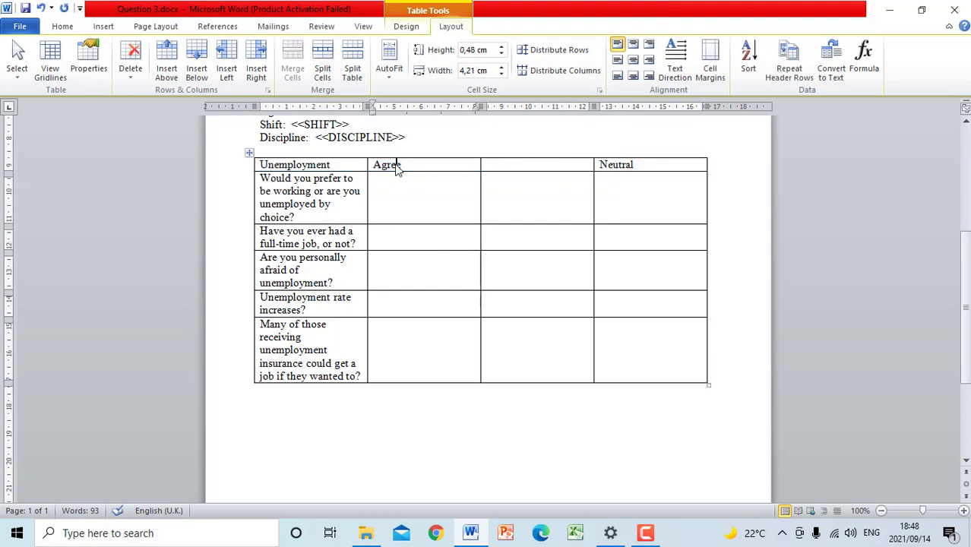
click(320, 164)
drag(414, 165, 609, 169)
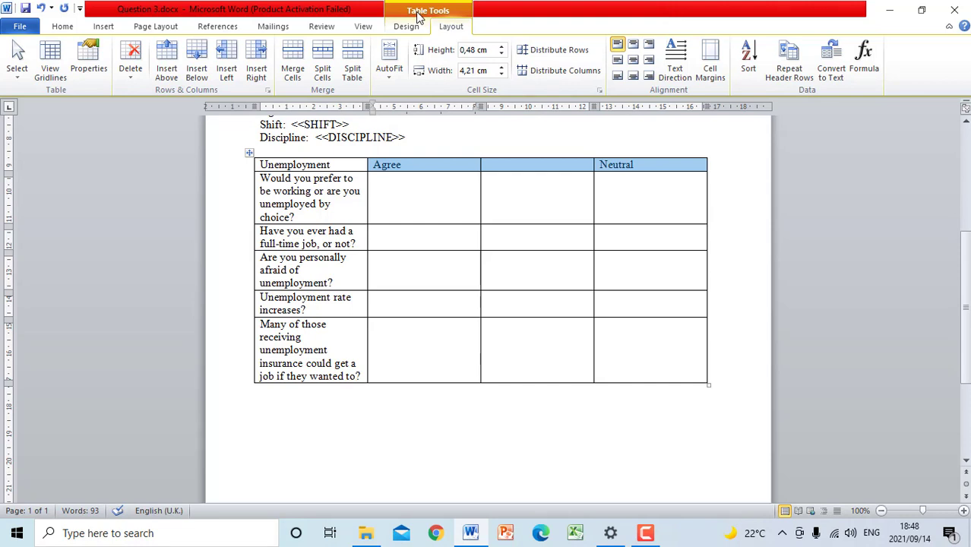
click(483, 52)
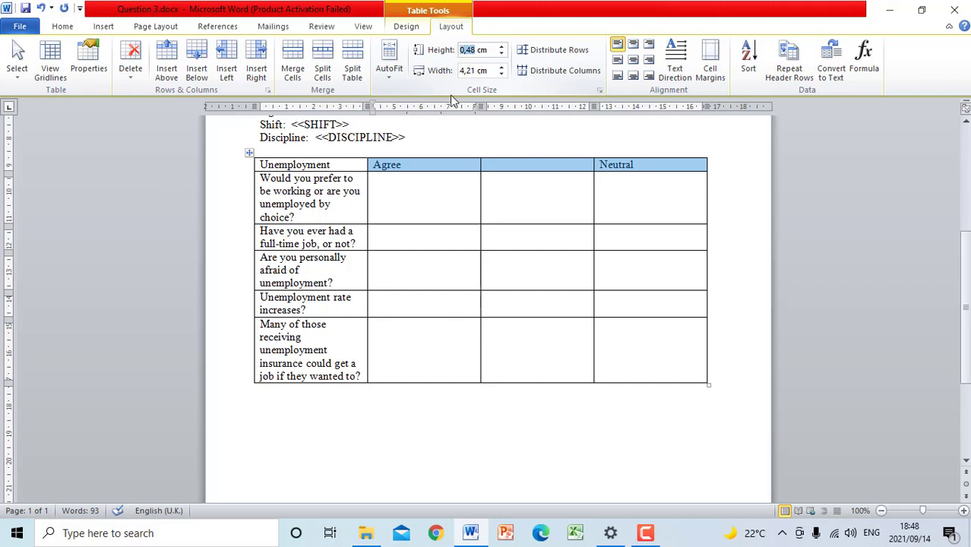
text(2)
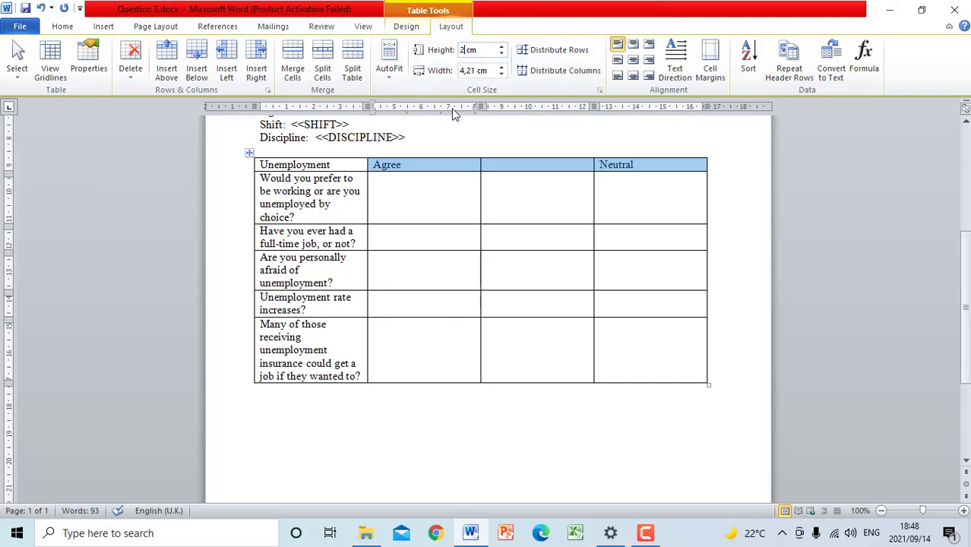
text(.5)
key(Return)
Specify a row height of at least 2,5 cm for the survey table's header row in the table properties.
right_click(403, 166)
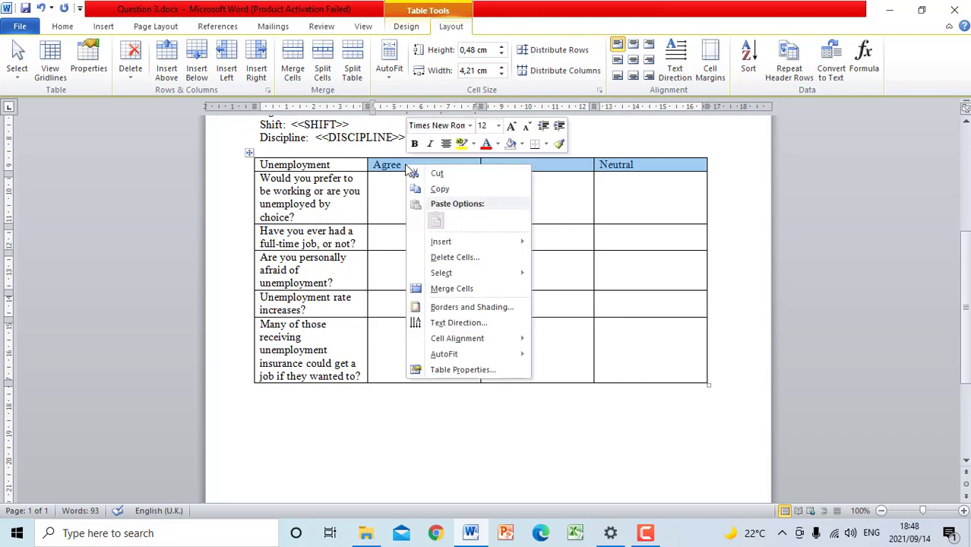
click(459, 370)
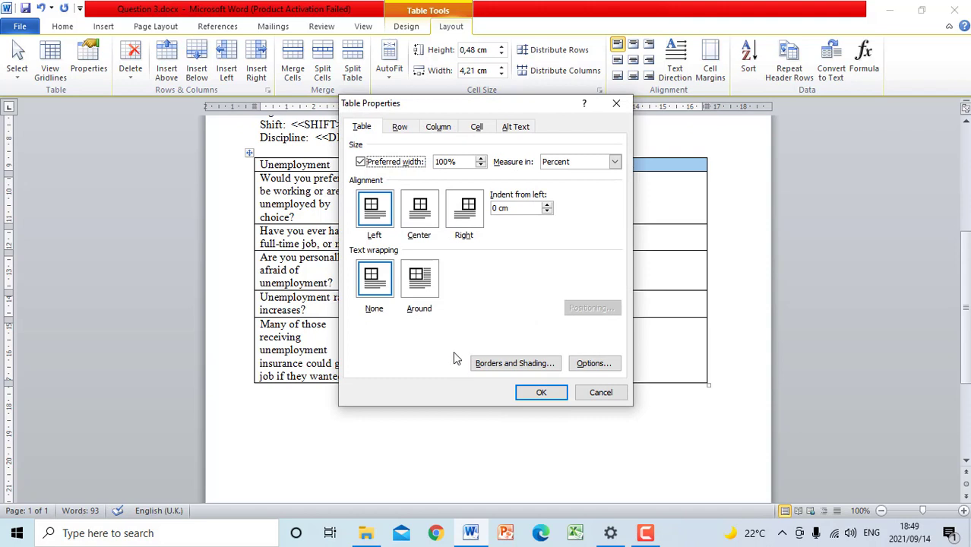
click(401, 127)
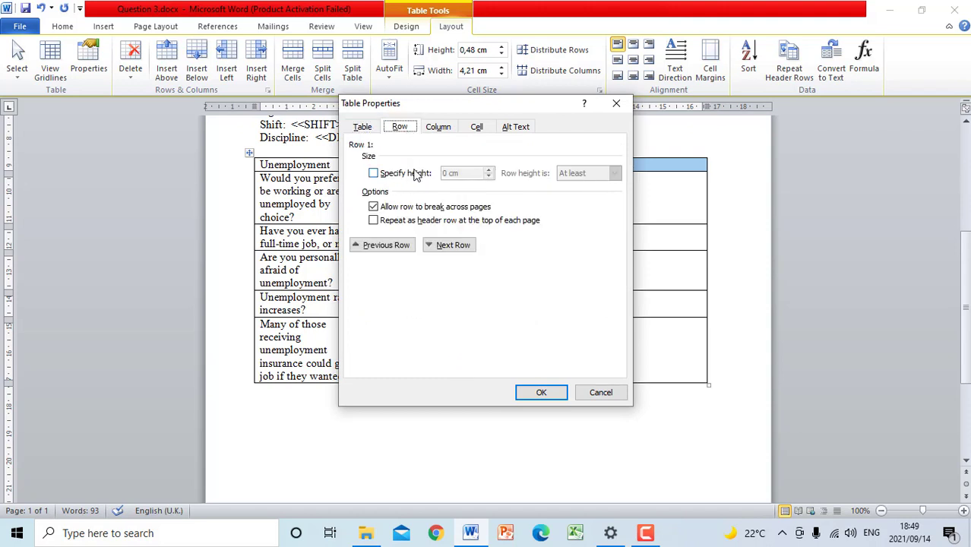
click(373, 174)
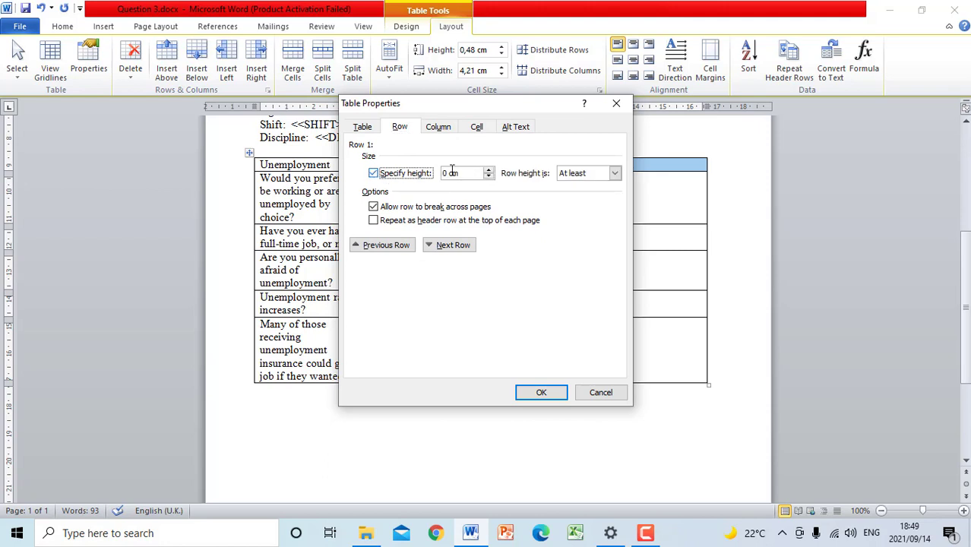
key(Tab)
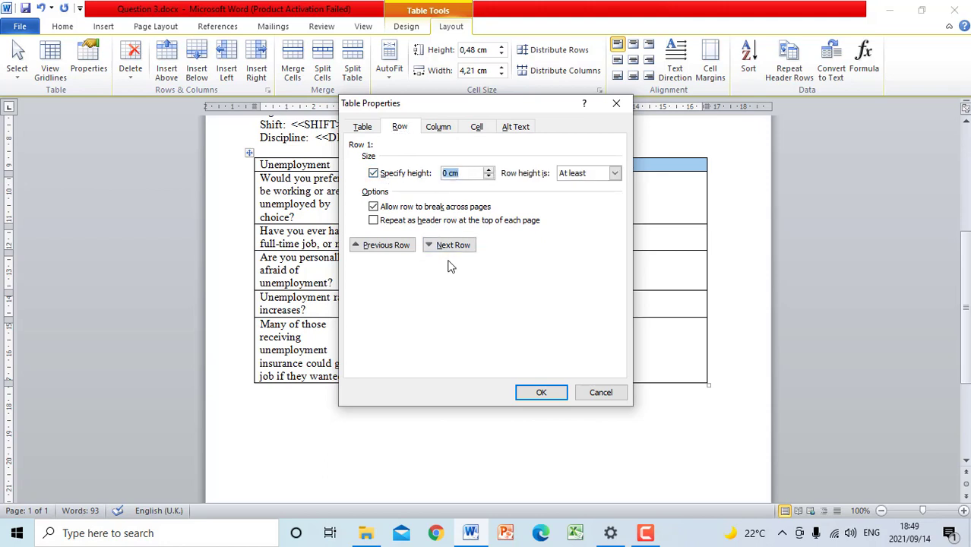
text(2.5)
click(536, 393)
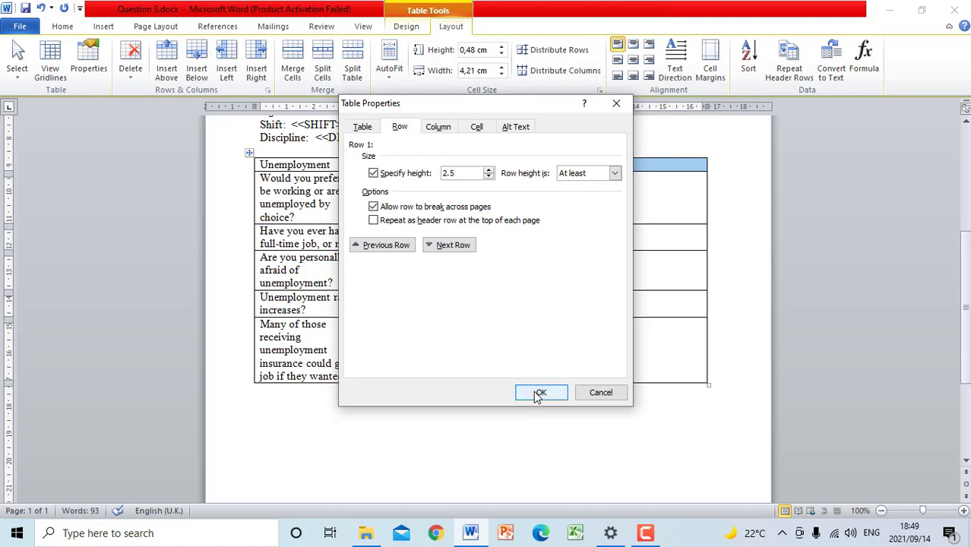
click(458, 302)
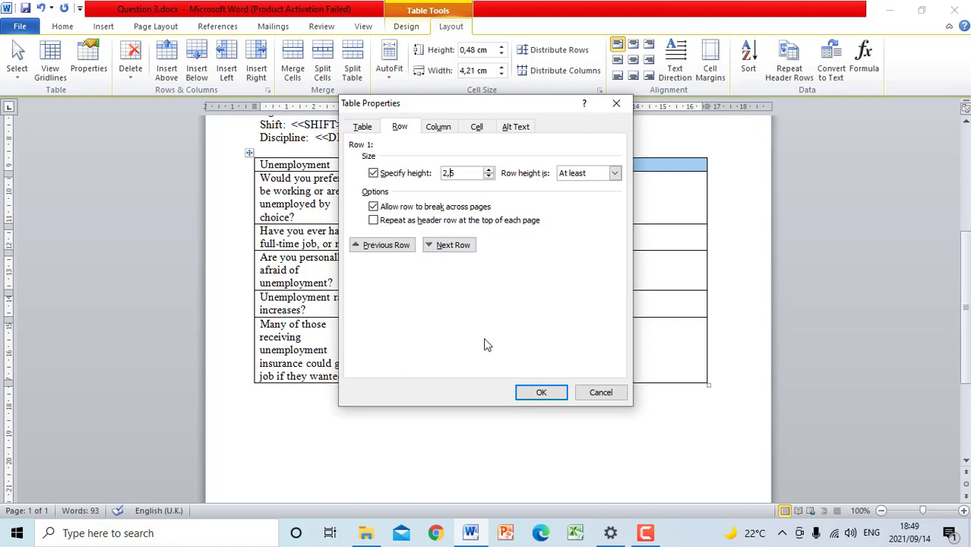
click(538, 392)
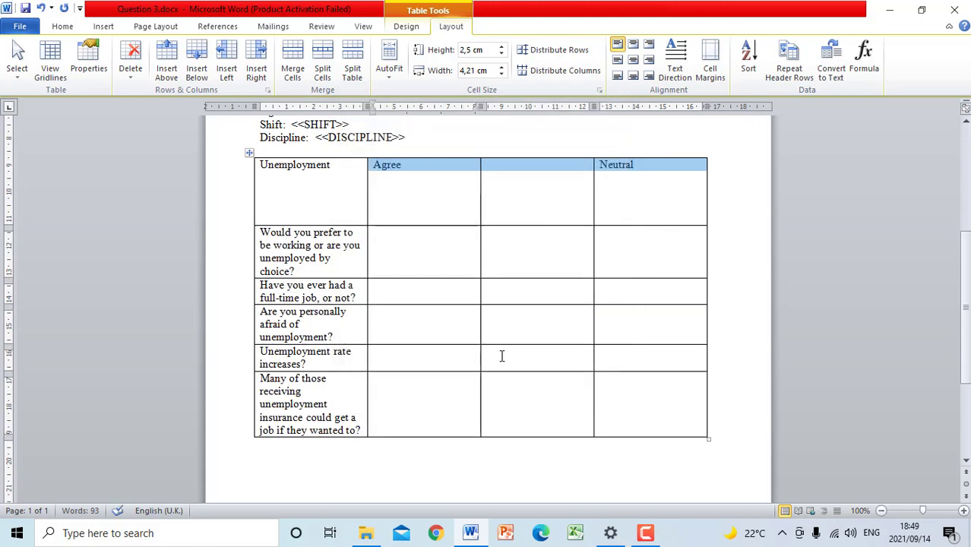
click(387, 173)
click(370, 166)
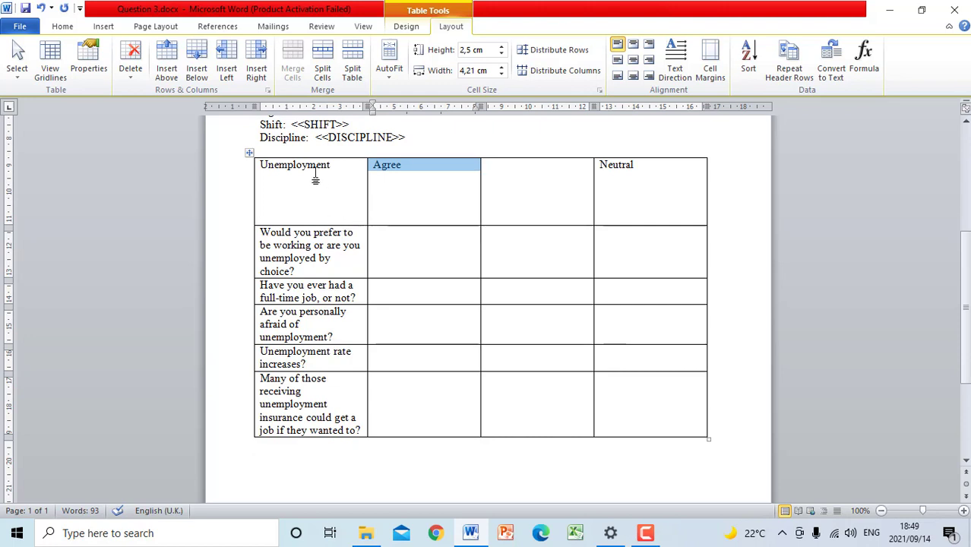
drag(272, 229, 332, 259)
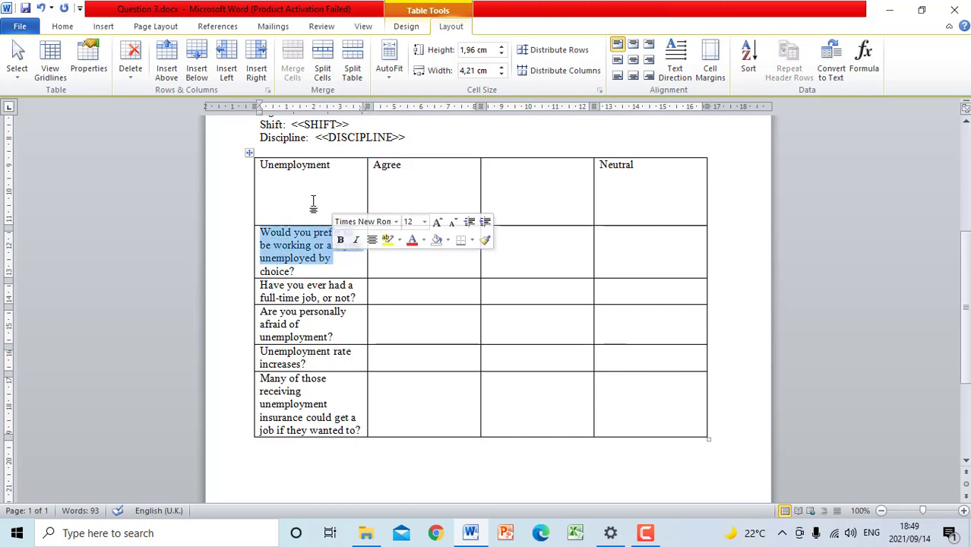
drag(323, 190, 559, 215)
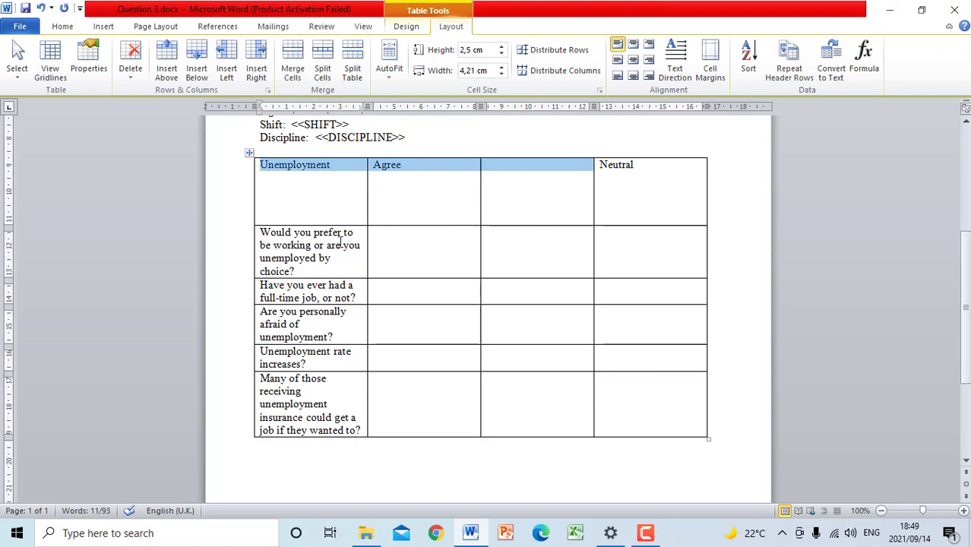
drag(324, 243, 640, 266)
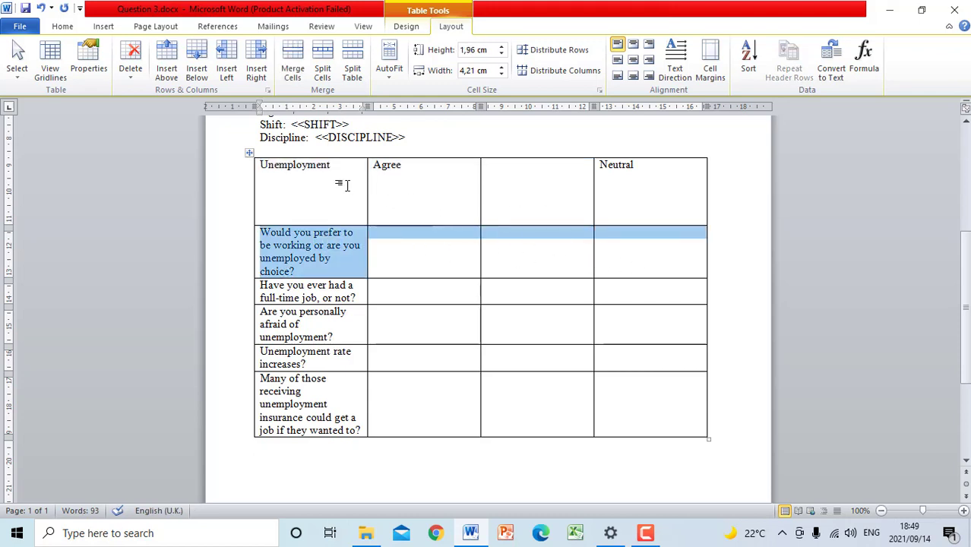
Insert a new row directly below the survey table's header row, above the "Would you prefer to be working" question.
drag(344, 186, 589, 204)
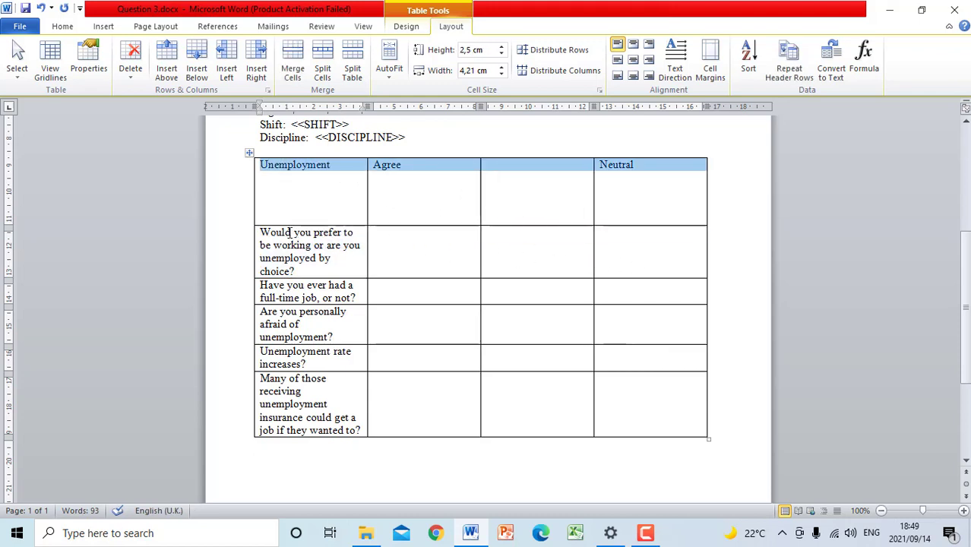
drag(289, 235, 437, 238)
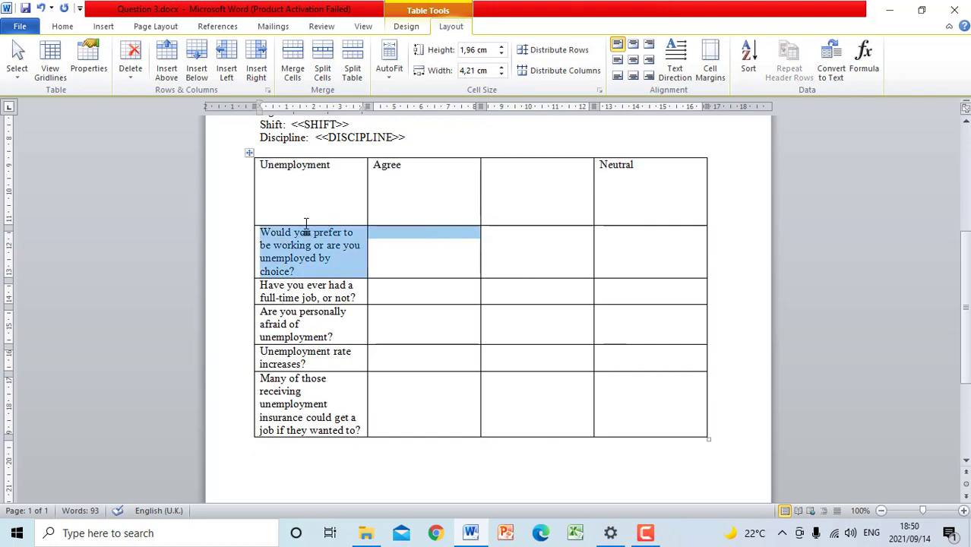
click(312, 248)
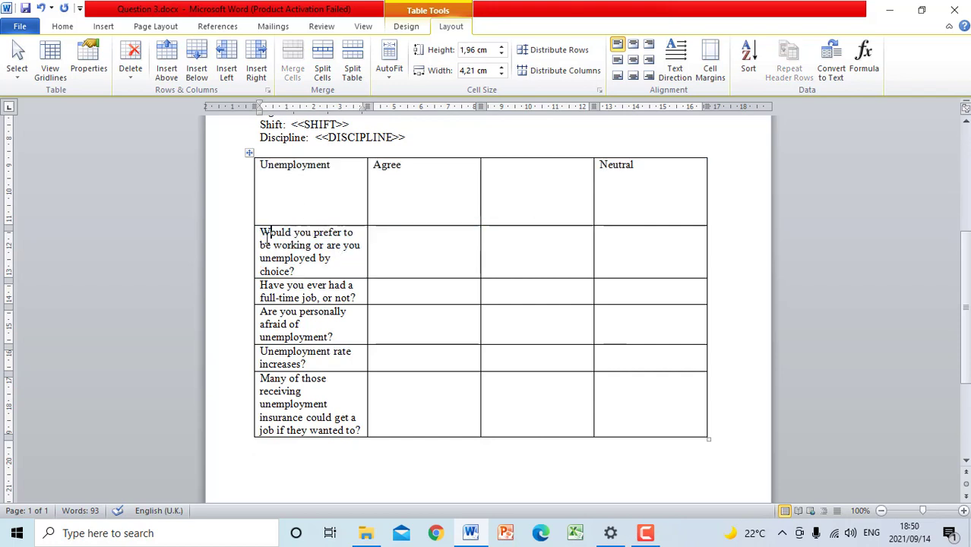
right_click(270, 232)
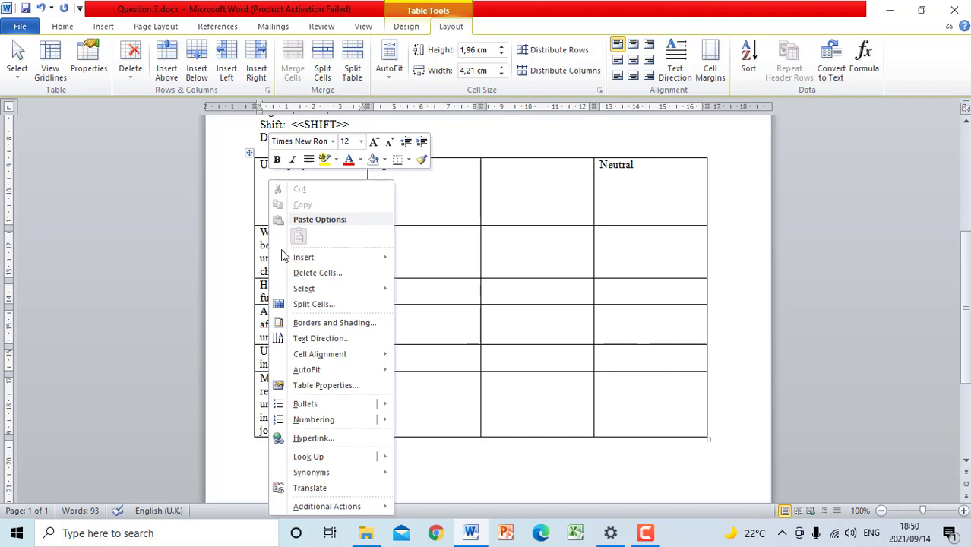
mouse_move(310, 263)
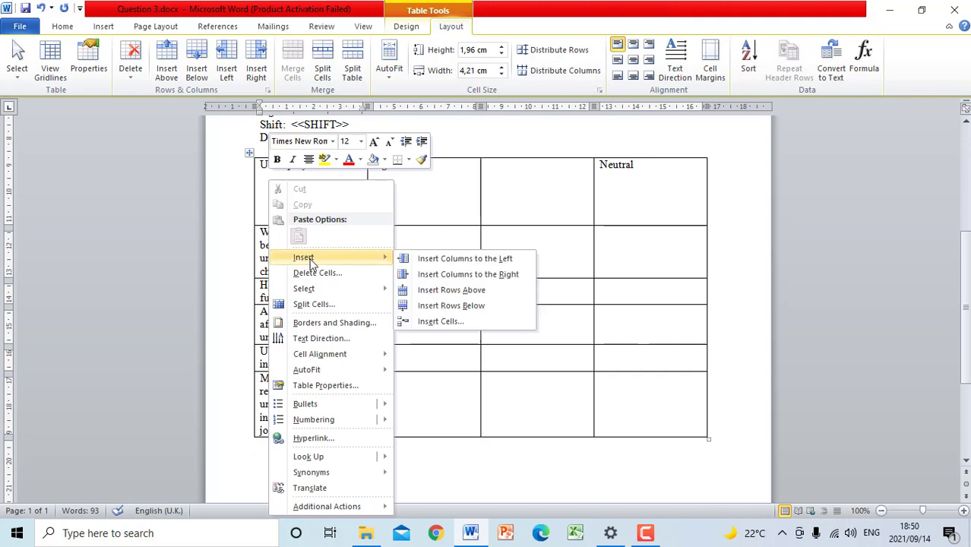
click(439, 292)
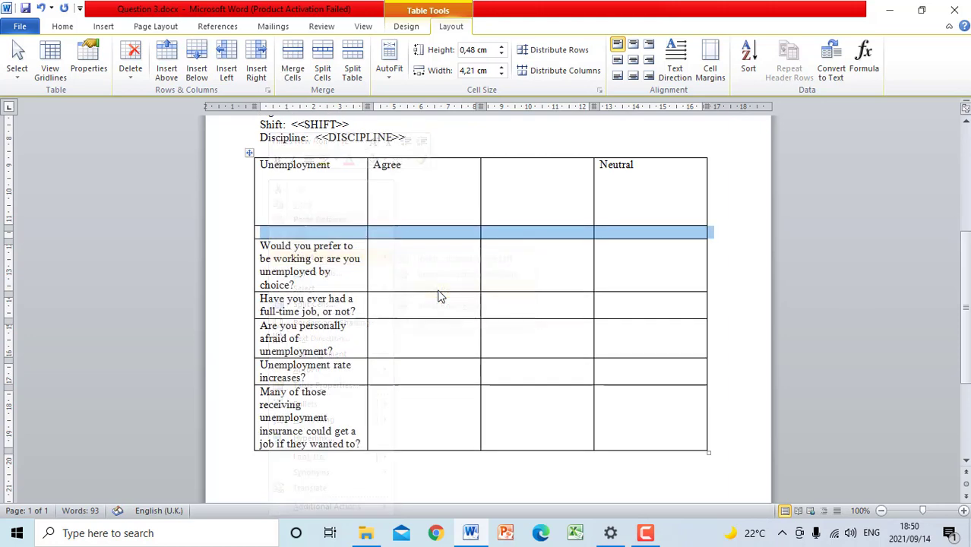
Merge all cells of the empty row below the survey table's header into one cell.
click(325, 237)
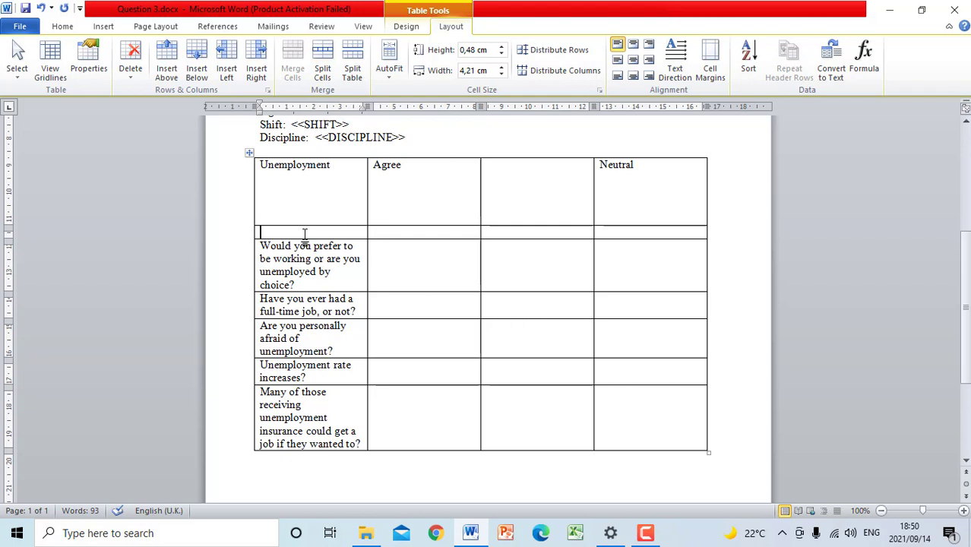
drag(314, 237, 635, 240)
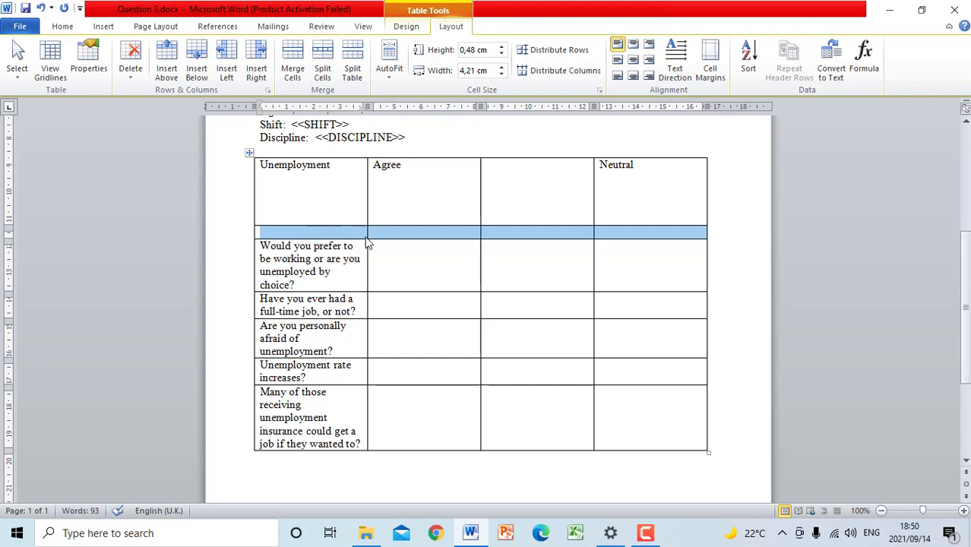
click(346, 232)
drag(345, 232, 637, 232)
click(63, 27)
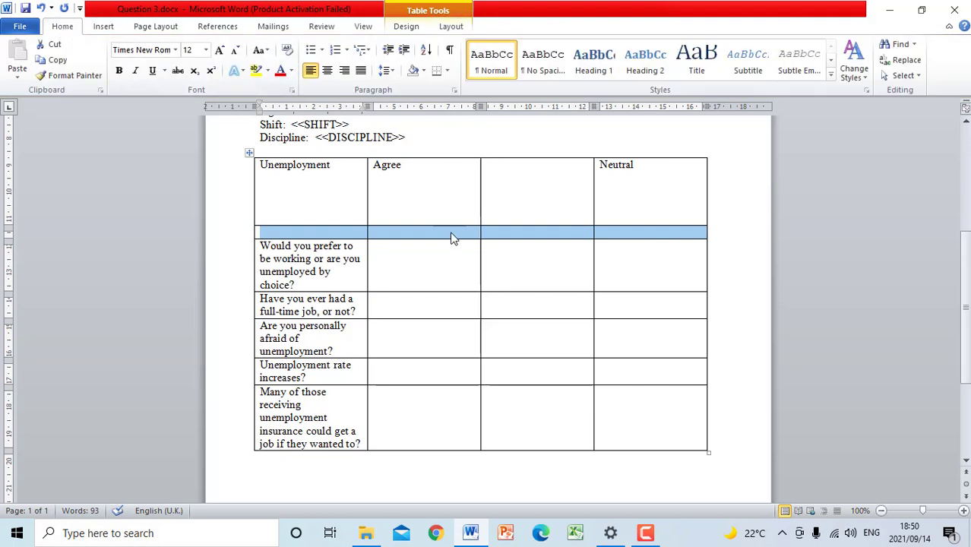
right_click(396, 236)
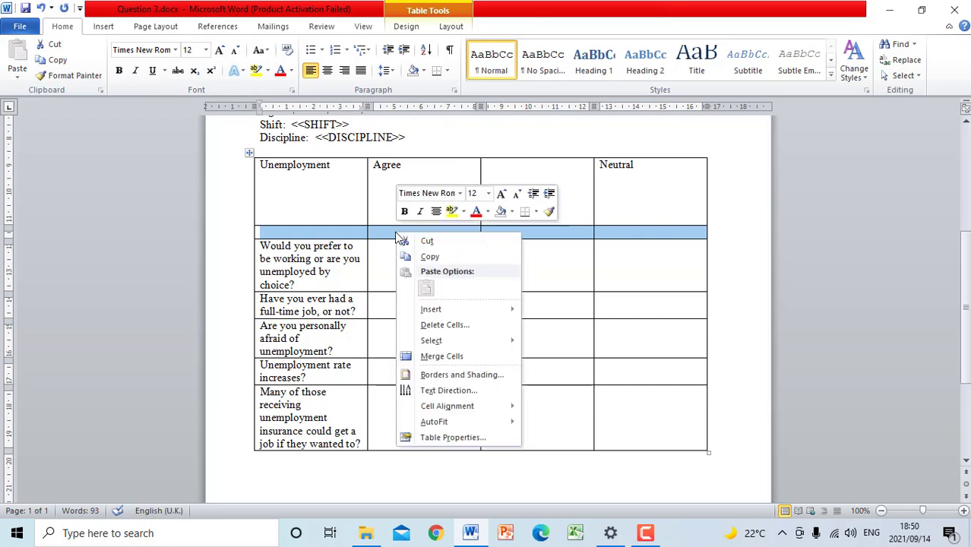
click(443, 358)
Enter "Would you consider moving to find other work ?" in the merged row of the survey table.
click(347, 232)
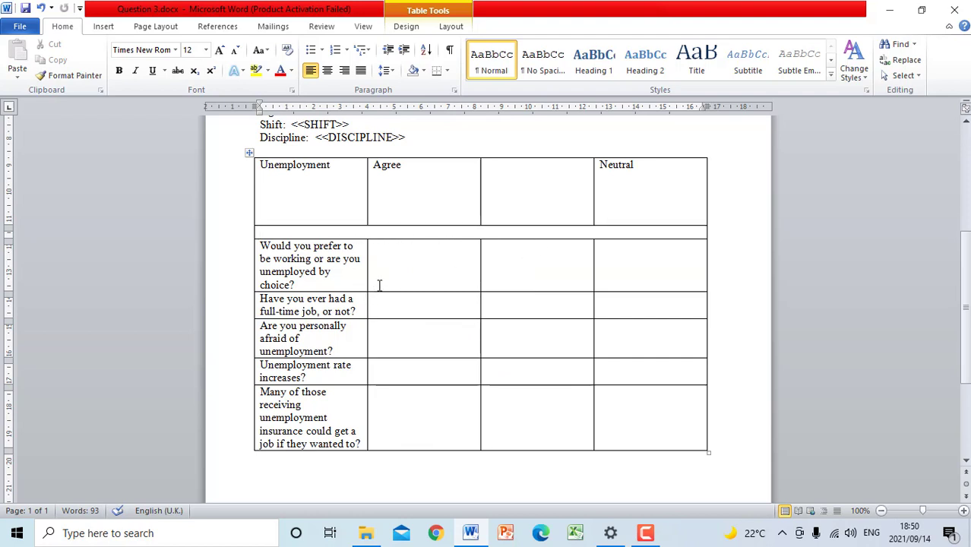
text(wOULD)
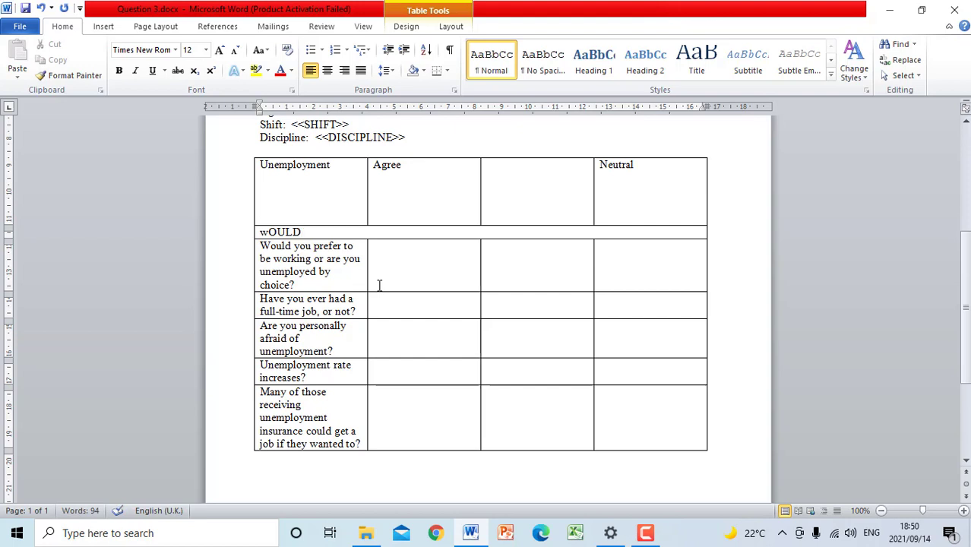
text( you cons)
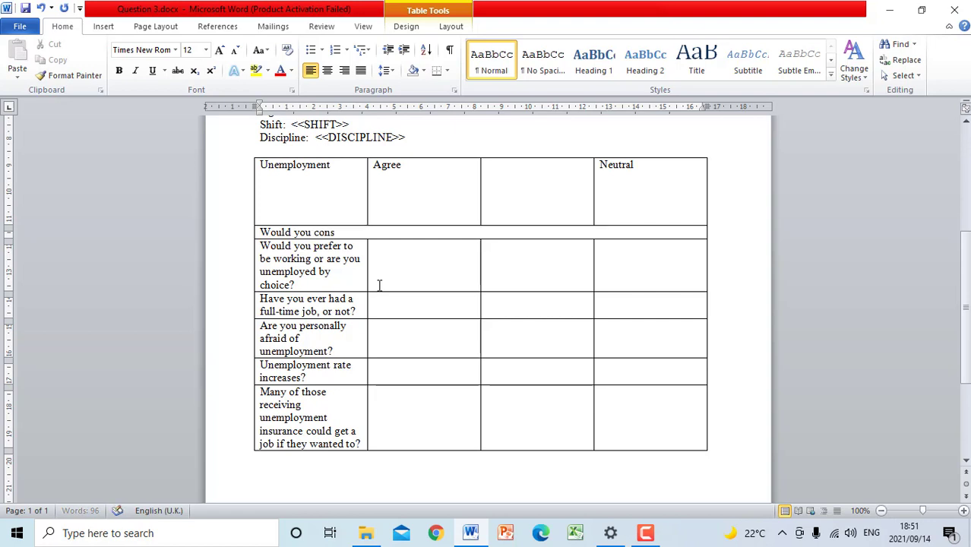
text(ider mo)
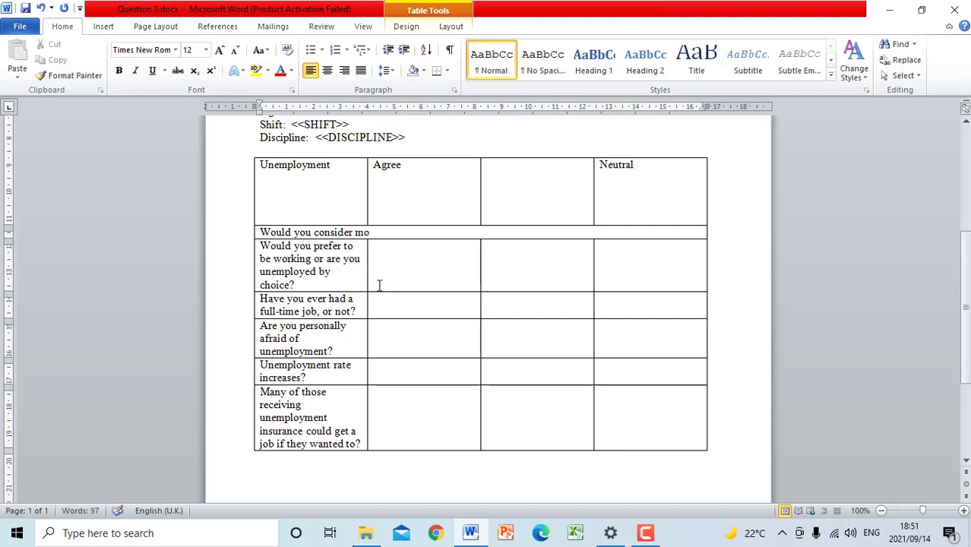
text(ving to )
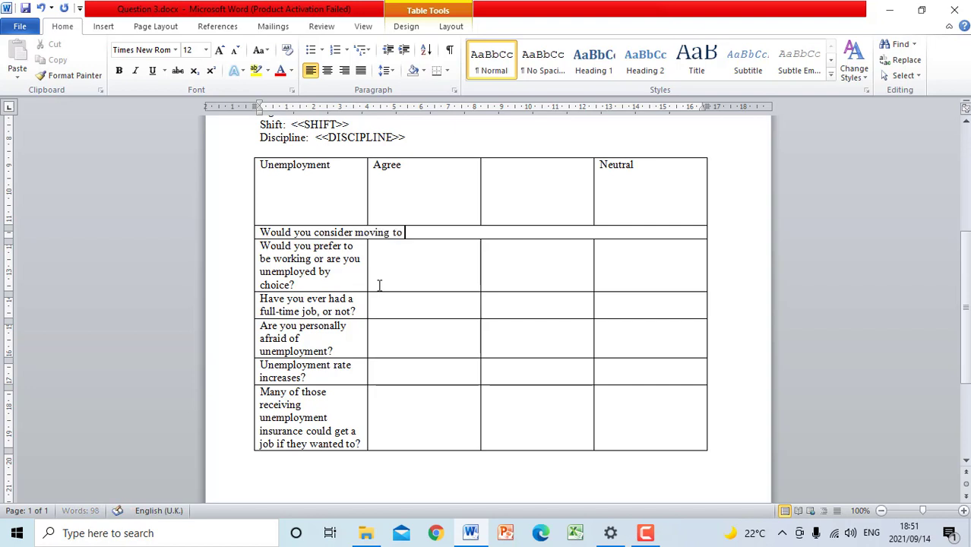
text(find other work)
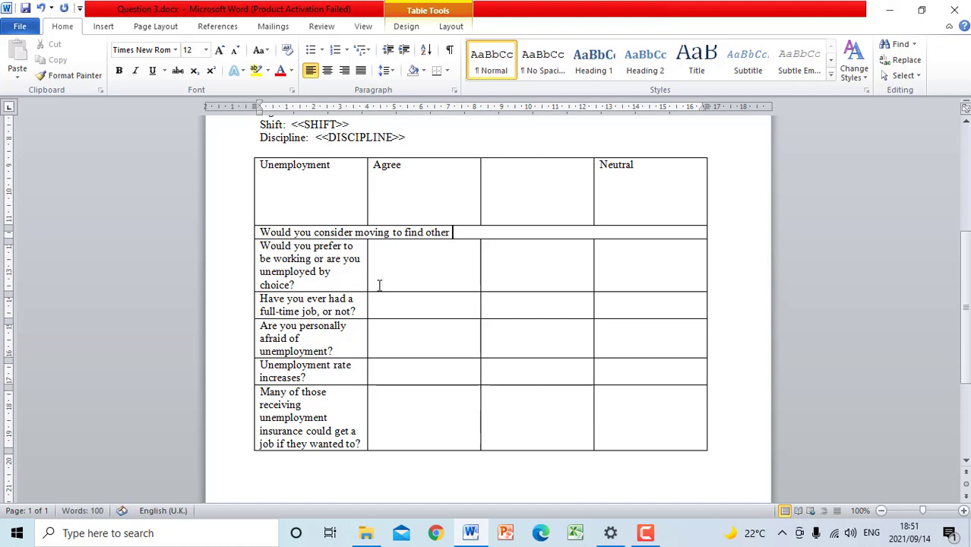
text( ?)
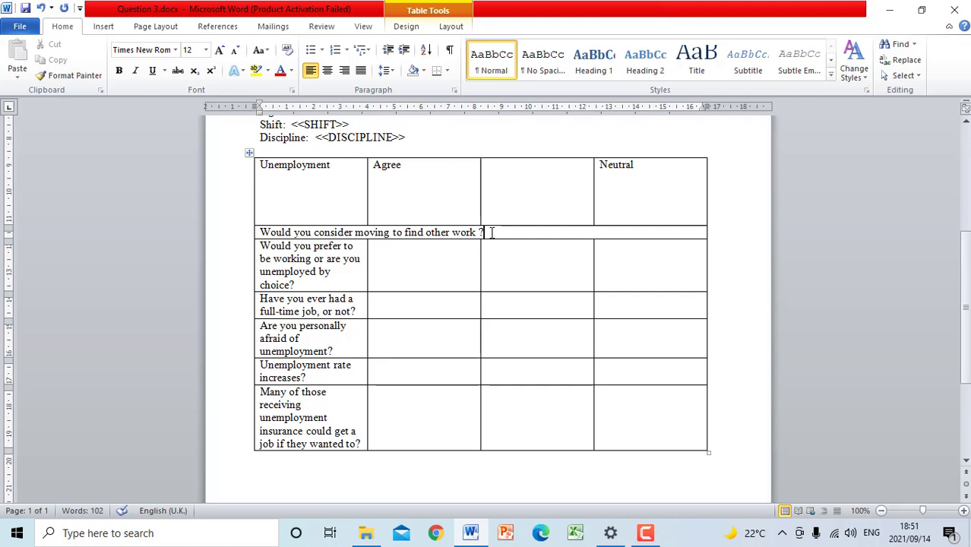
Centre the question text in the merged row of the survey table.
drag(491, 232, 274, 233)
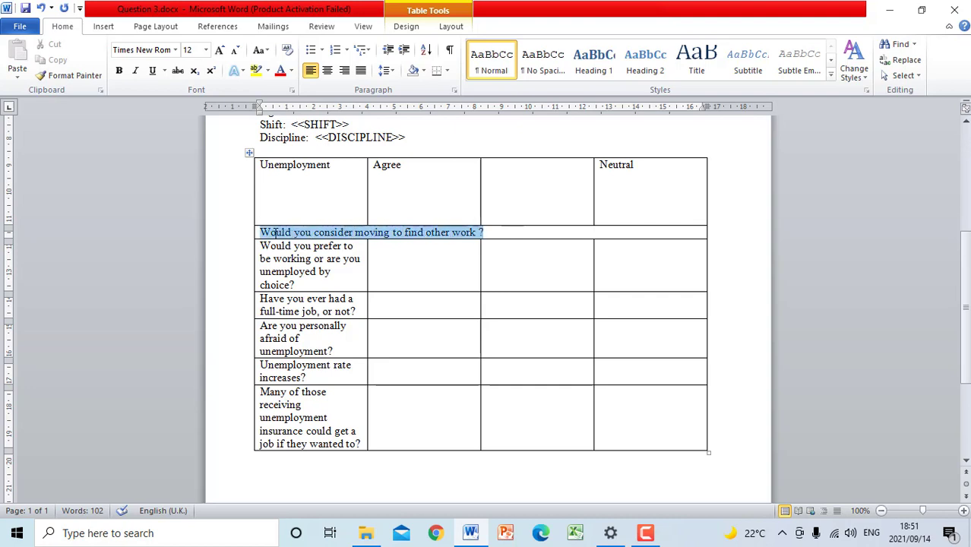
click(326, 70)
click(488, 273)
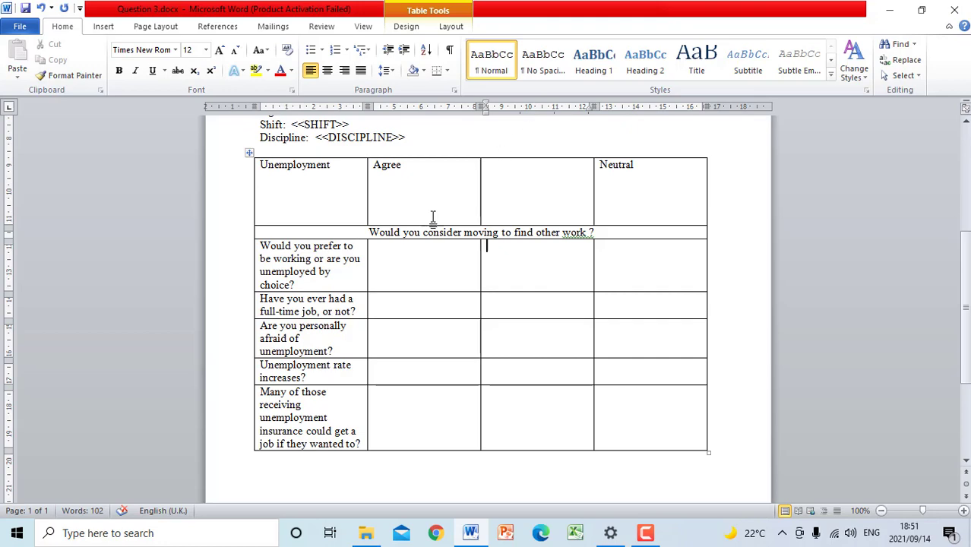
Examine the RESPONDENT, GENDER, AGE, SHIFT and DISCIPLINE placeholders in the survey letter that mark the merge field positions.
scroll(447, 277, up, 6)
scroll(453, 282, down, 6)
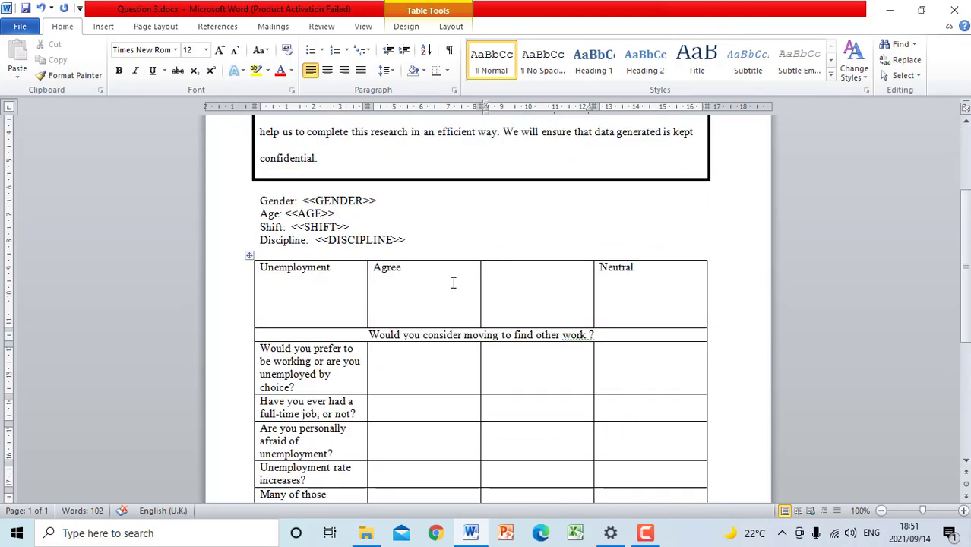
scroll(450, 282, up, 7)
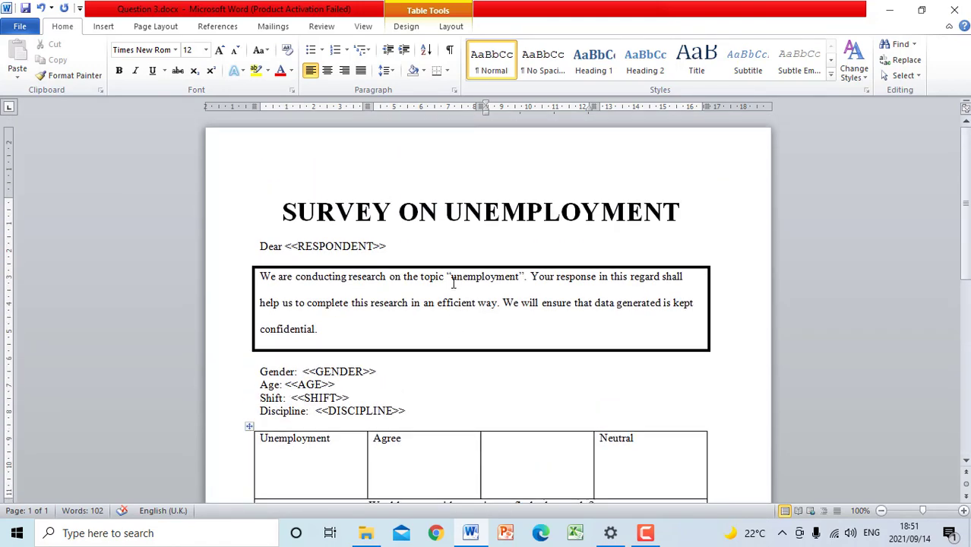
click(461, 302)
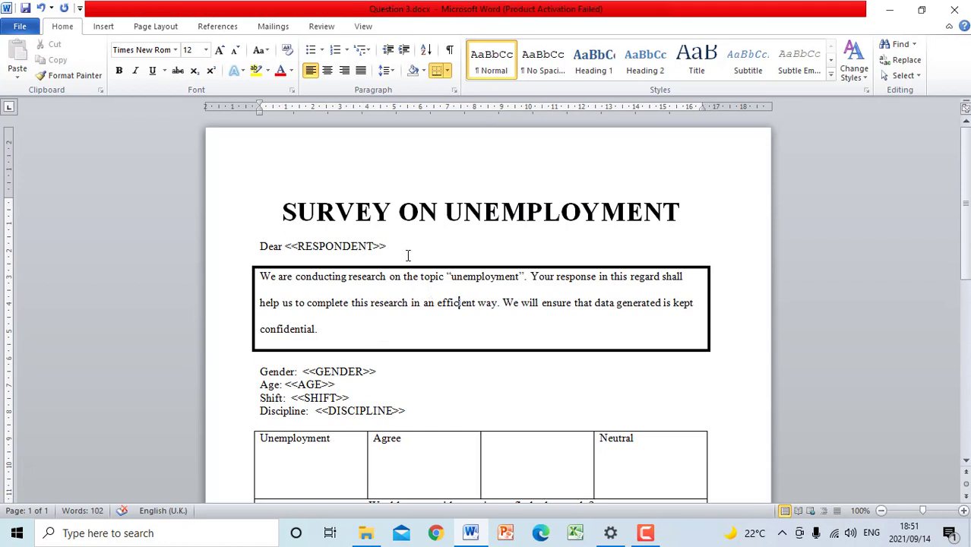
drag(395, 245, 286, 245)
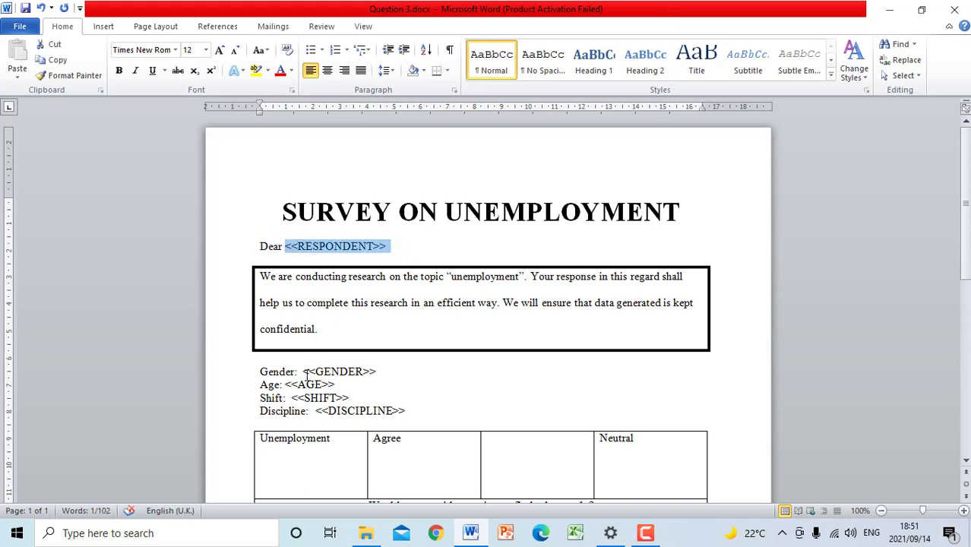
drag(303, 371, 377, 372)
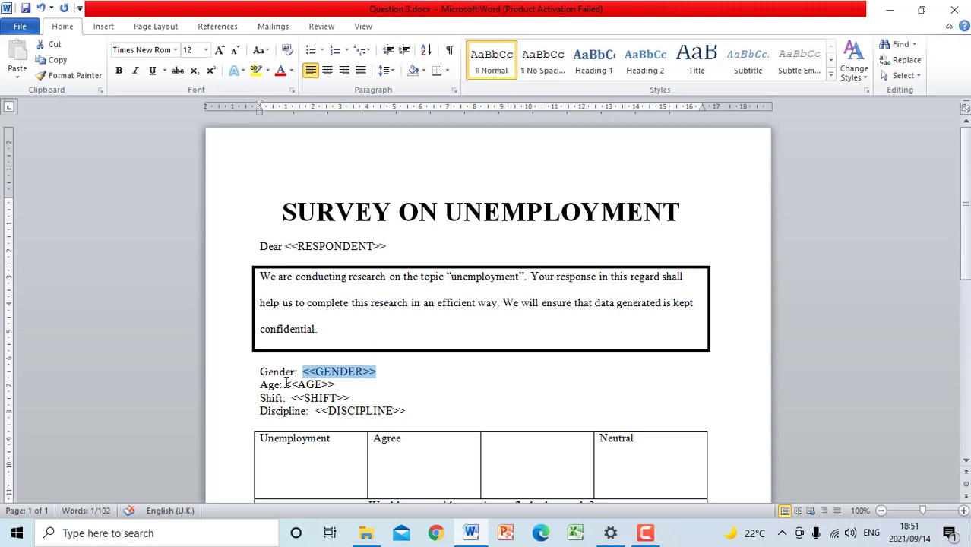
drag(285, 384, 335, 392)
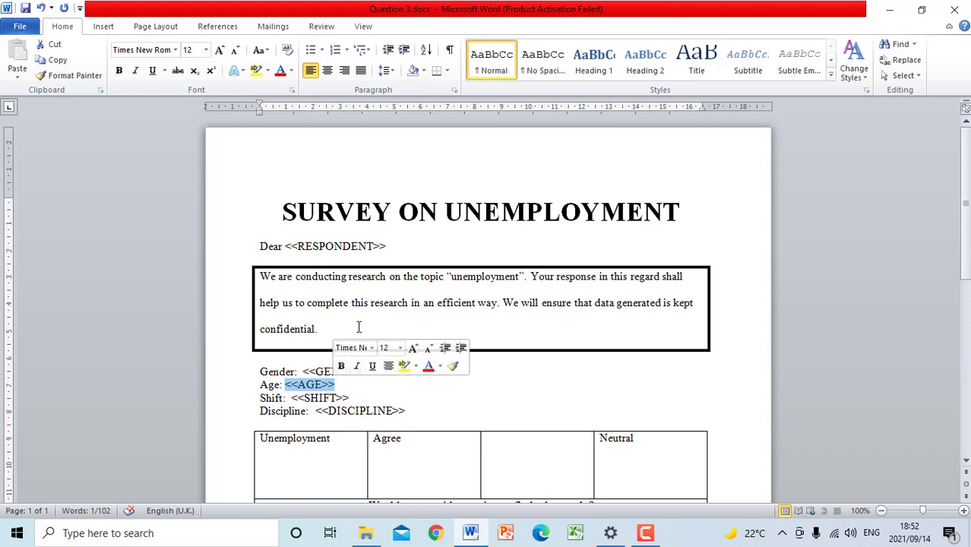
drag(389, 245, 286, 244)
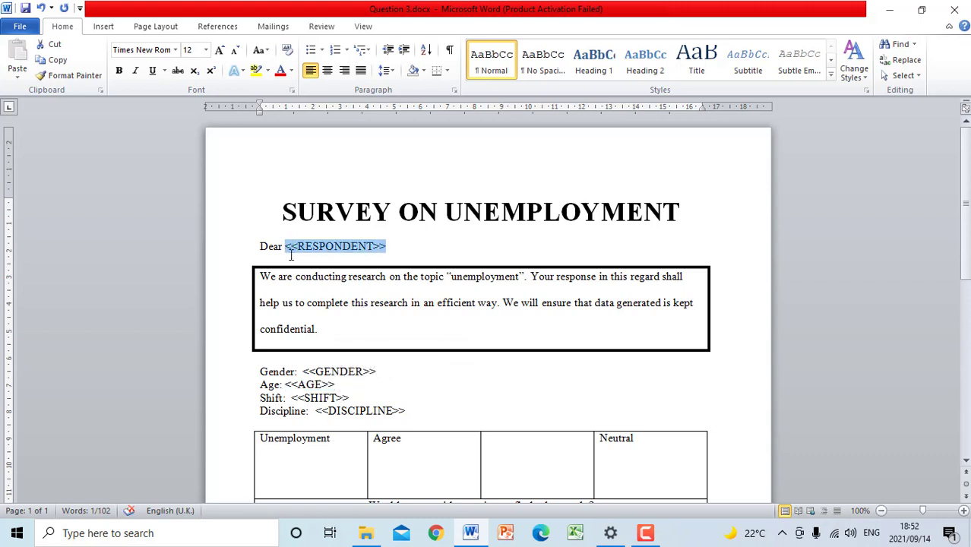
drag(303, 372, 376, 377)
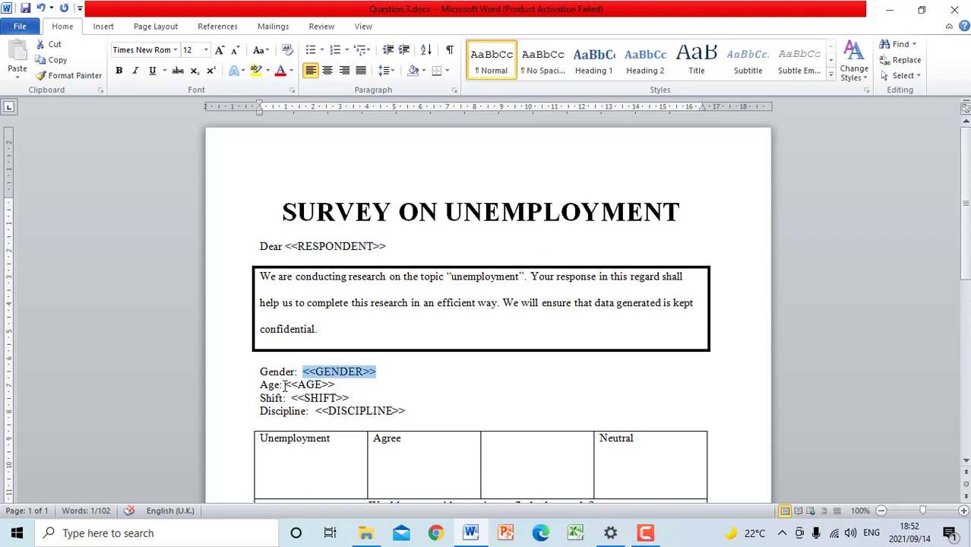
drag(285, 384, 408, 411)
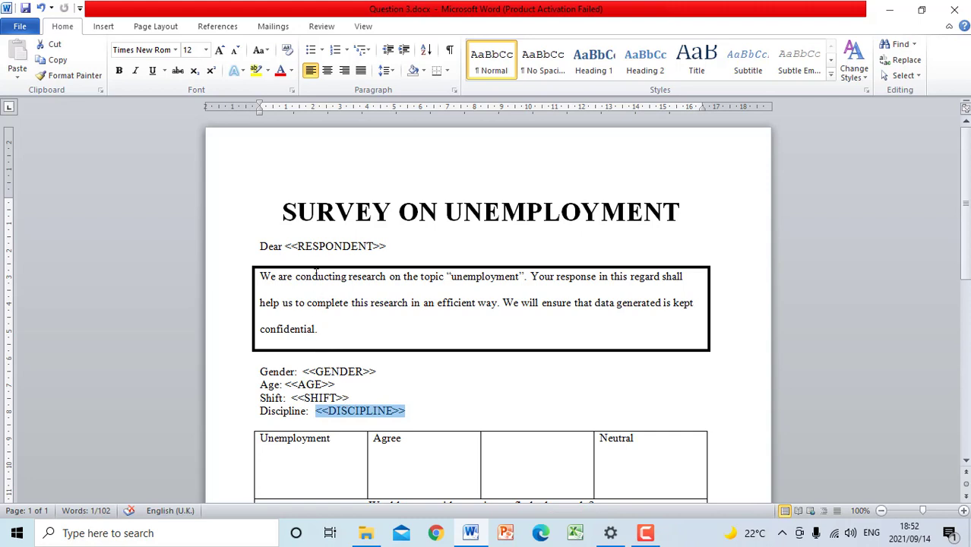
drag(285, 245, 383, 245)
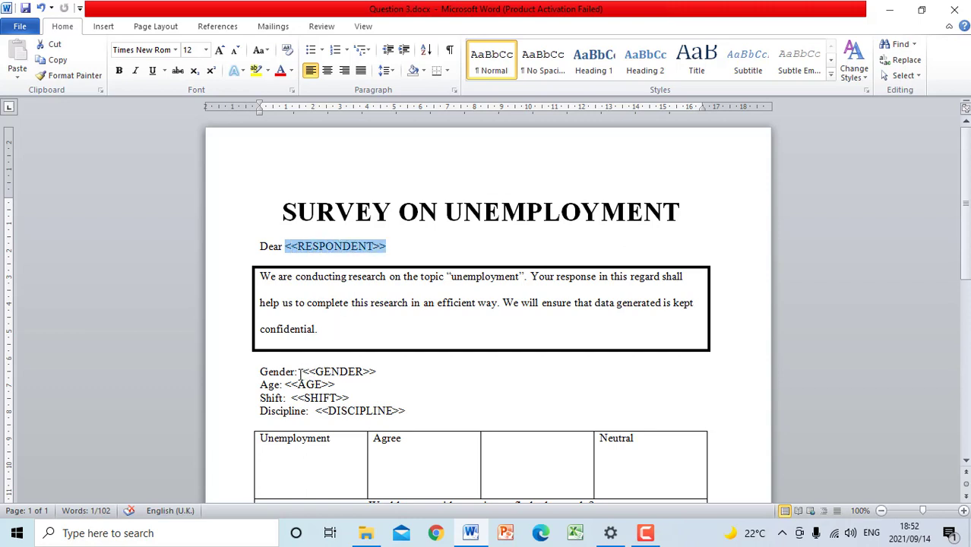
drag(303, 372, 376, 371)
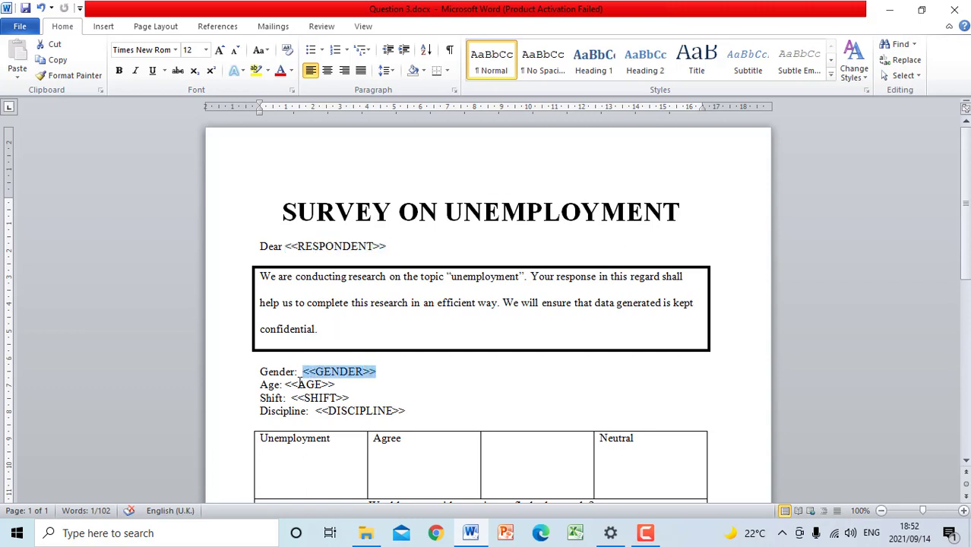
drag(287, 389, 335, 386)
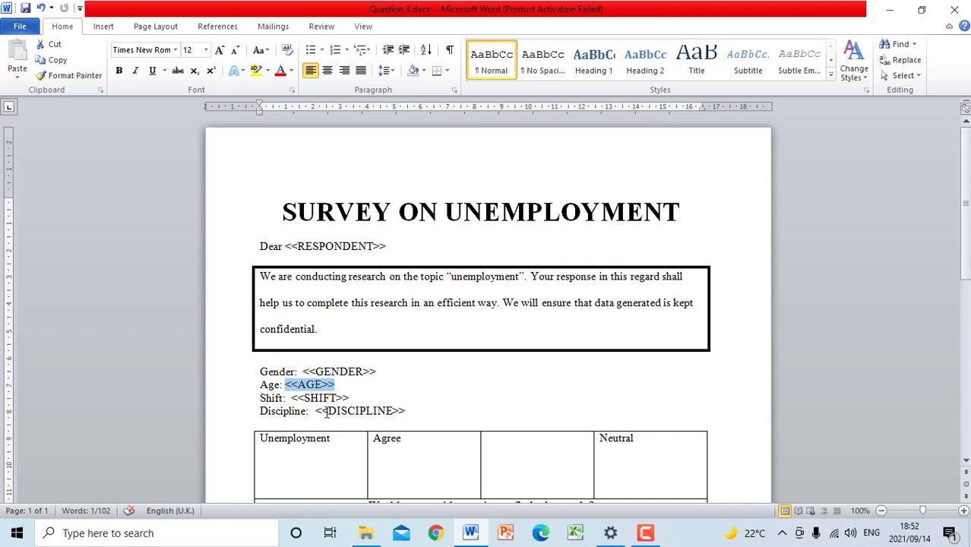
click(361, 398)
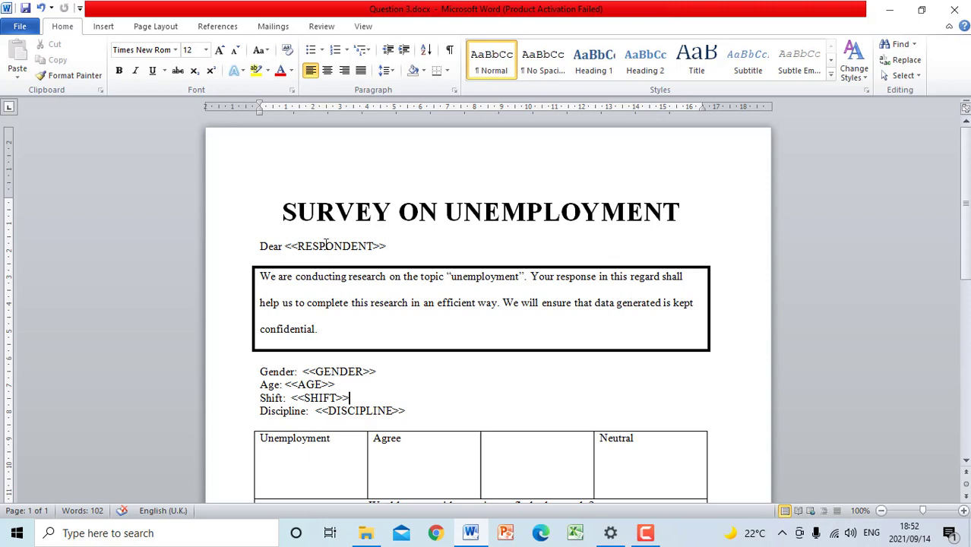
drag(284, 246, 372, 246)
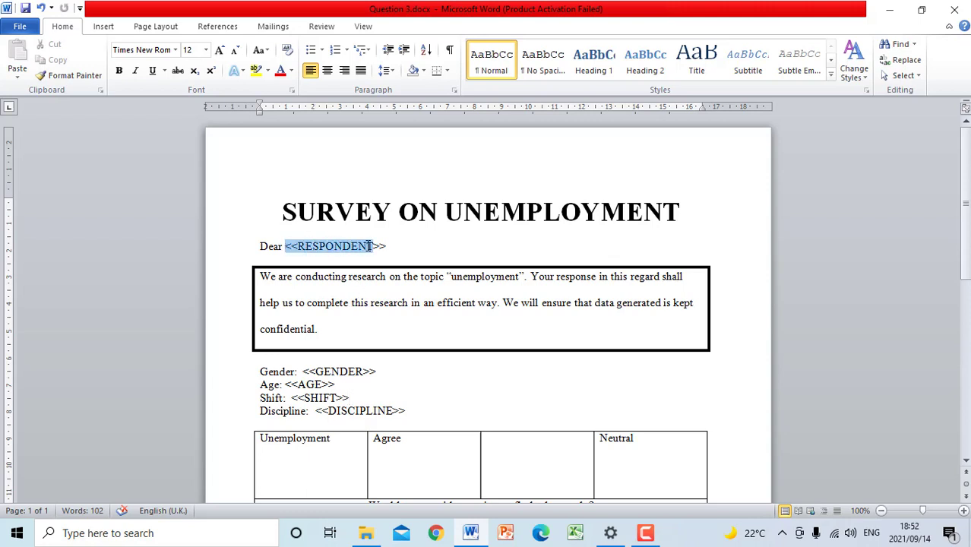
drag(302, 372, 364, 372)
drag(287, 385, 408, 412)
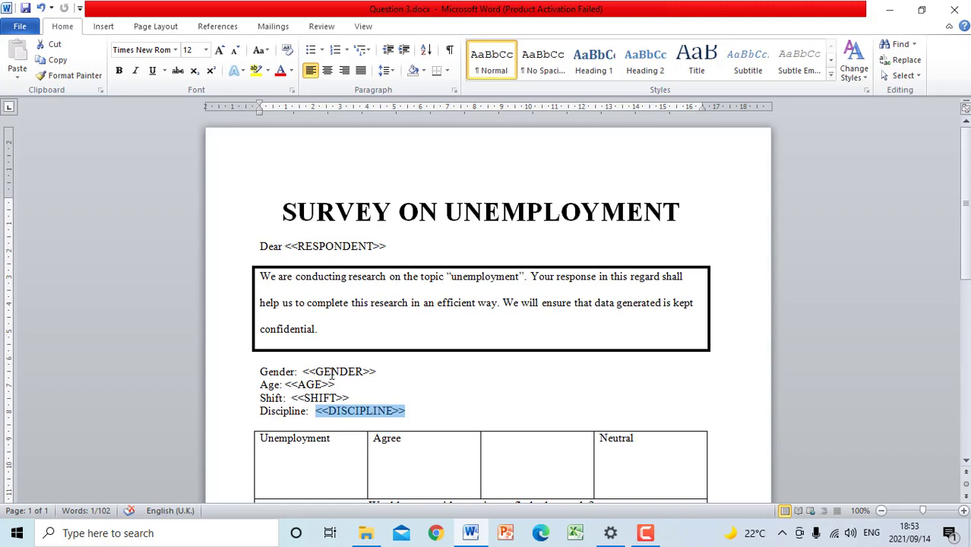
click(384, 278)
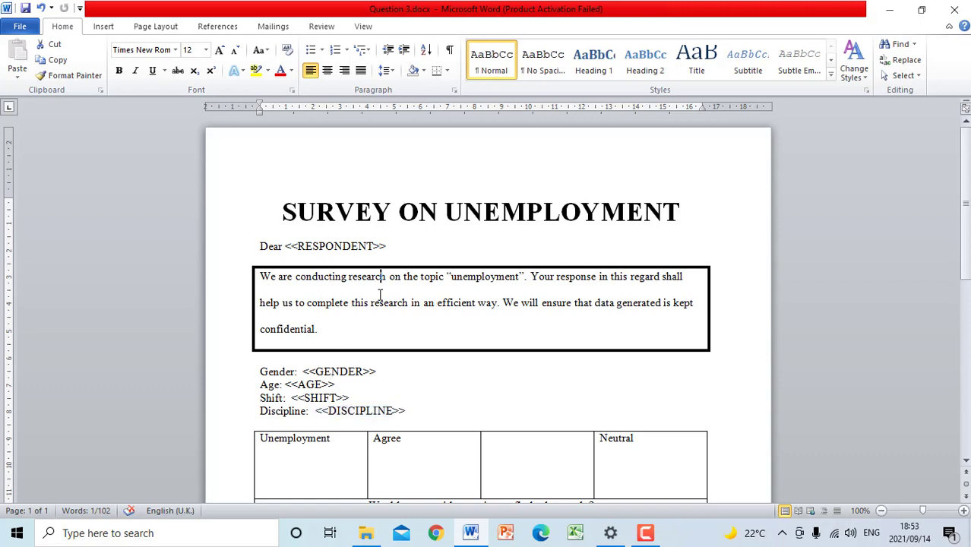
Attach QUESTION 3A.docx from the ODP Level 3 folder as the existing recipient list for the mail merge.
click(273, 26)
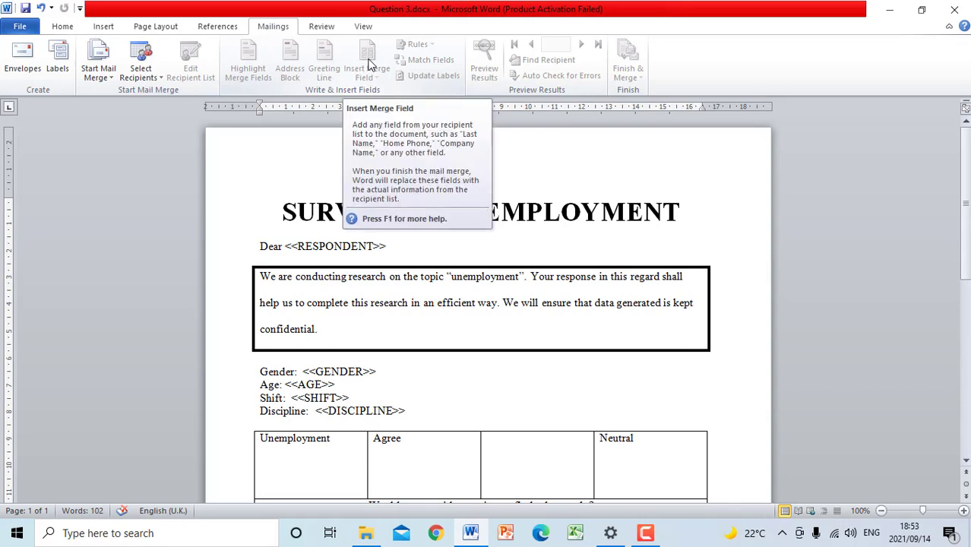
click(141, 80)
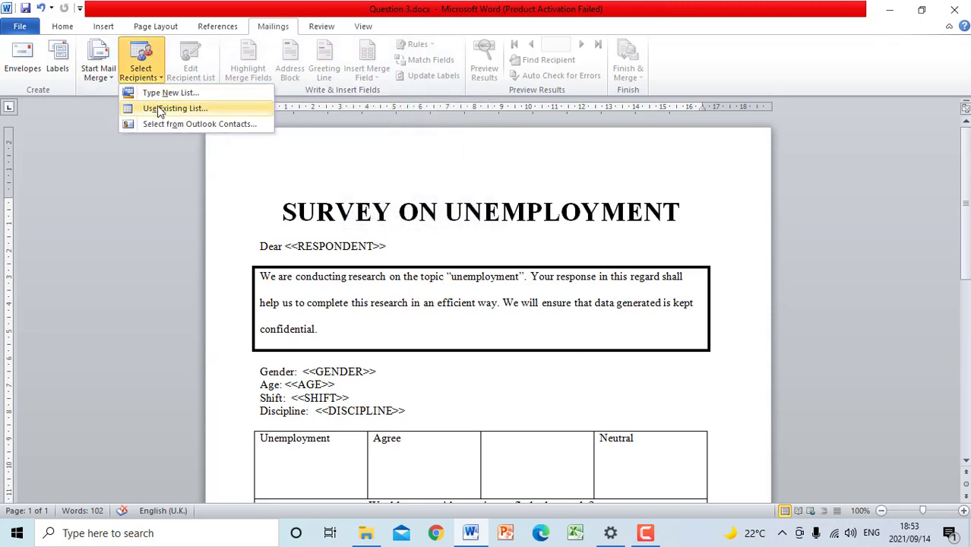
click(162, 108)
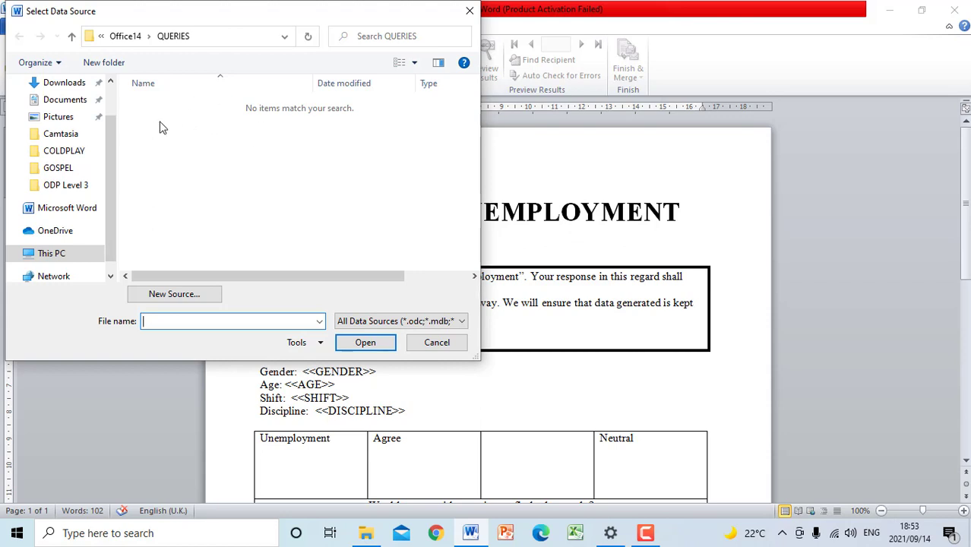
click(67, 105)
double_click(172, 179)
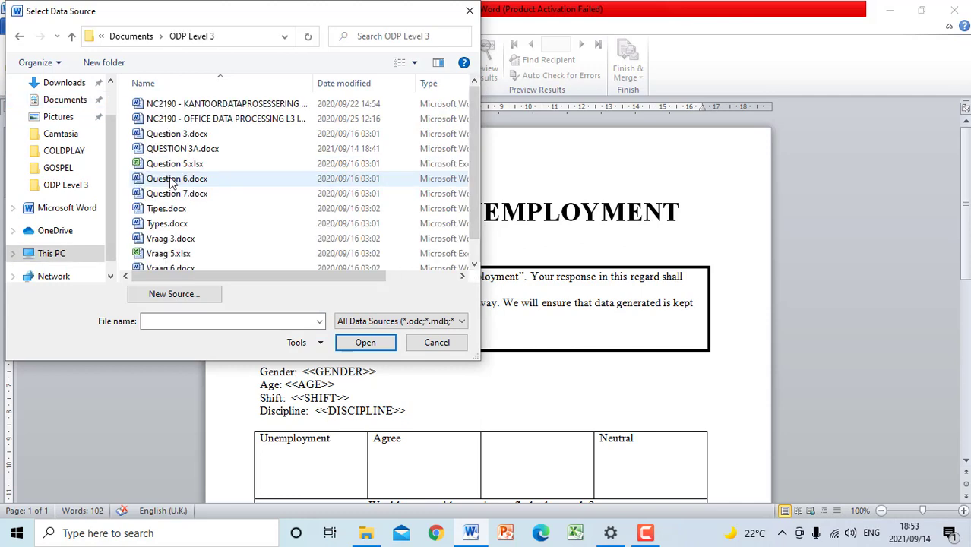
click(182, 151)
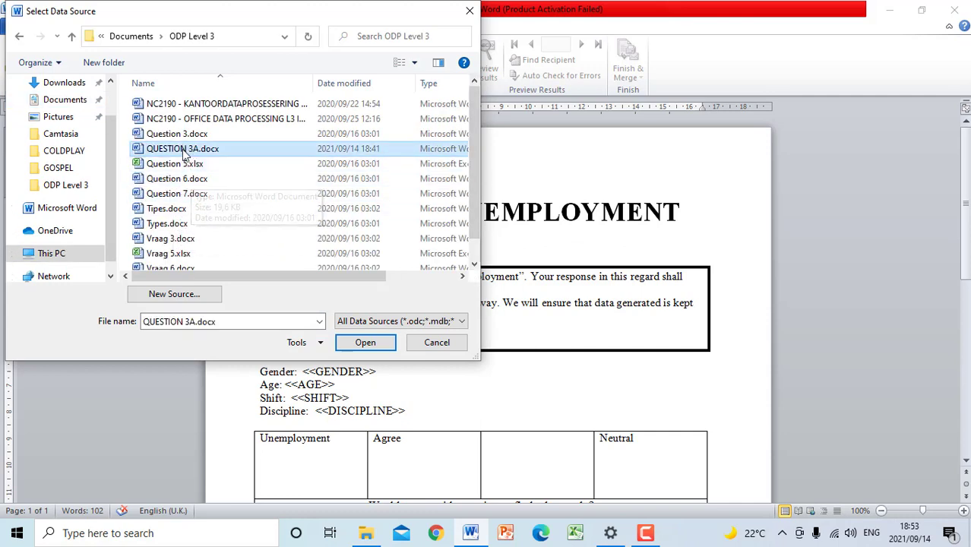
click(364, 342)
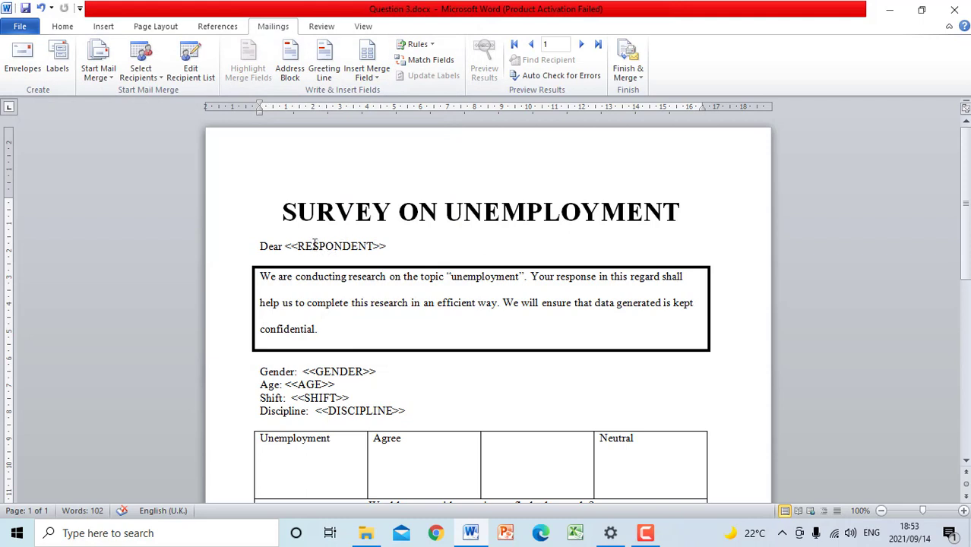
Replace the <<RESPONDENT>> placeholder in the salutation with the RESPONDENT merge field.
drag(287, 245, 386, 245)
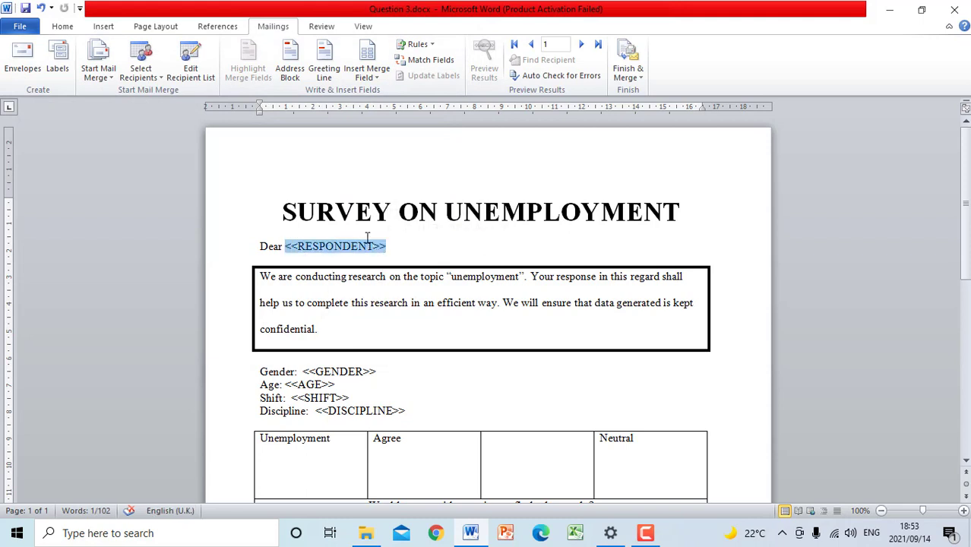
click(260, 235)
drag(386, 245, 289, 246)
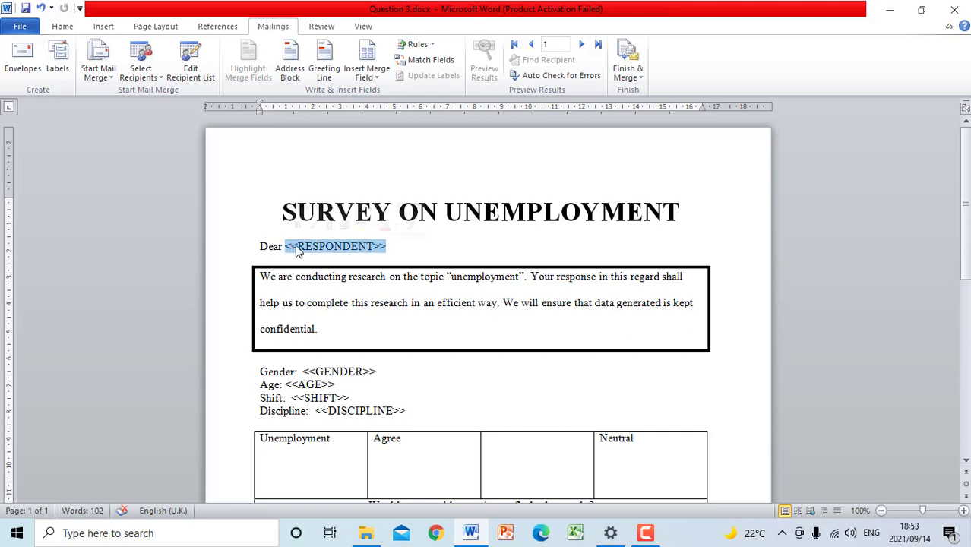
click(370, 80)
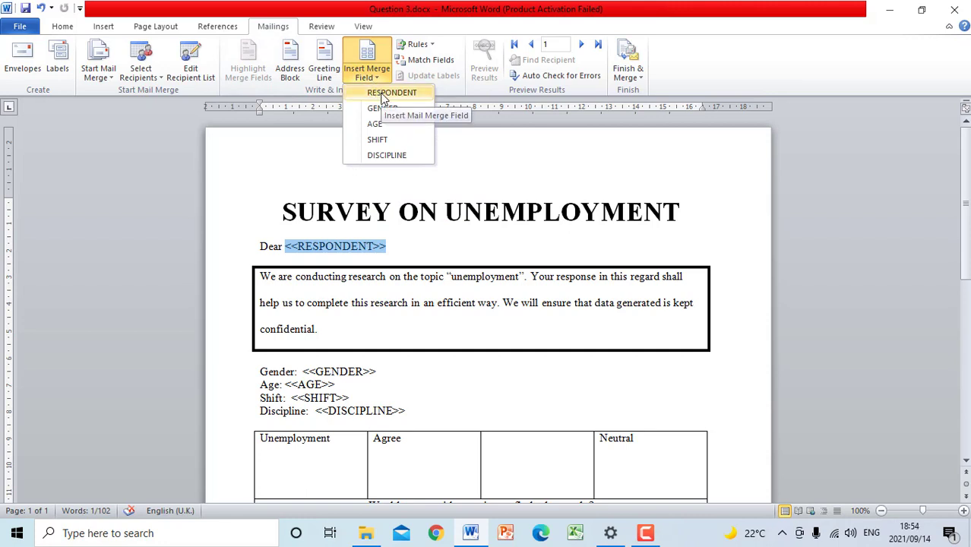
click(388, 92)
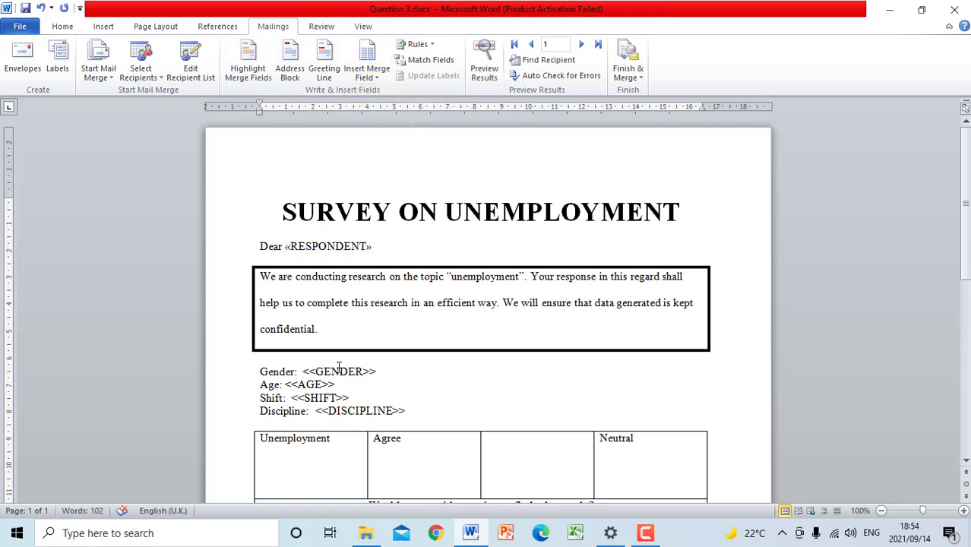
Replace the <<GENDER>> placeholder with the GENGER merge field, keeping the Age entry on its own line.
drag(377, 372, 306, 369)
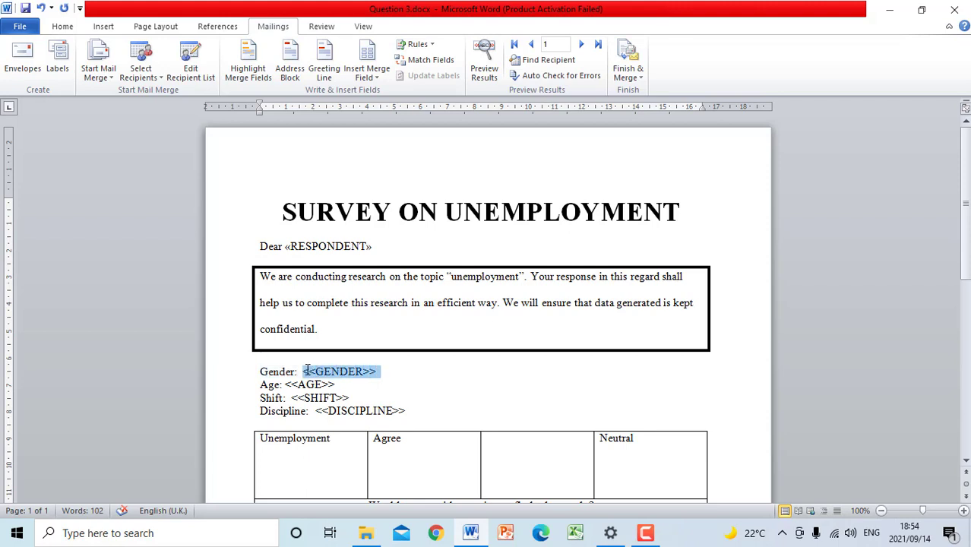
click(368, 79)
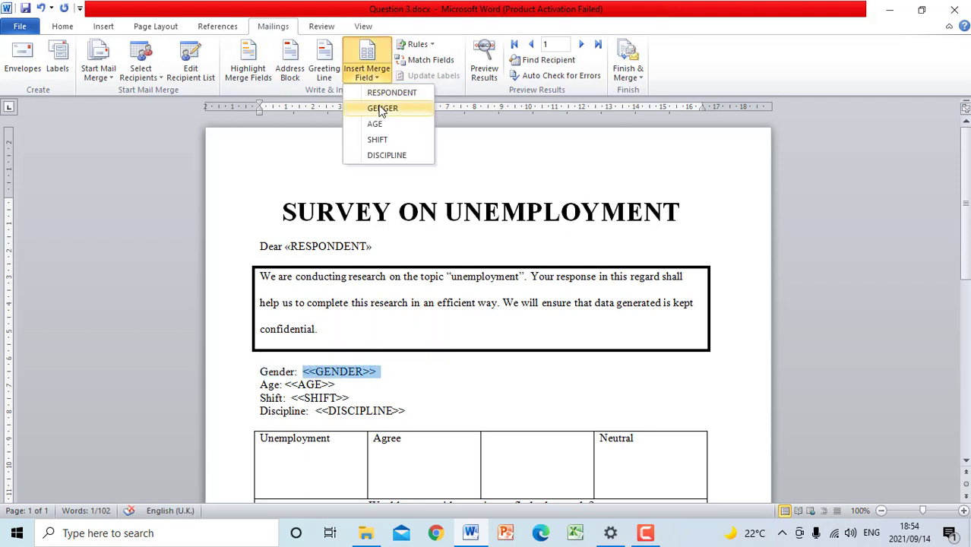
click(382, 108)
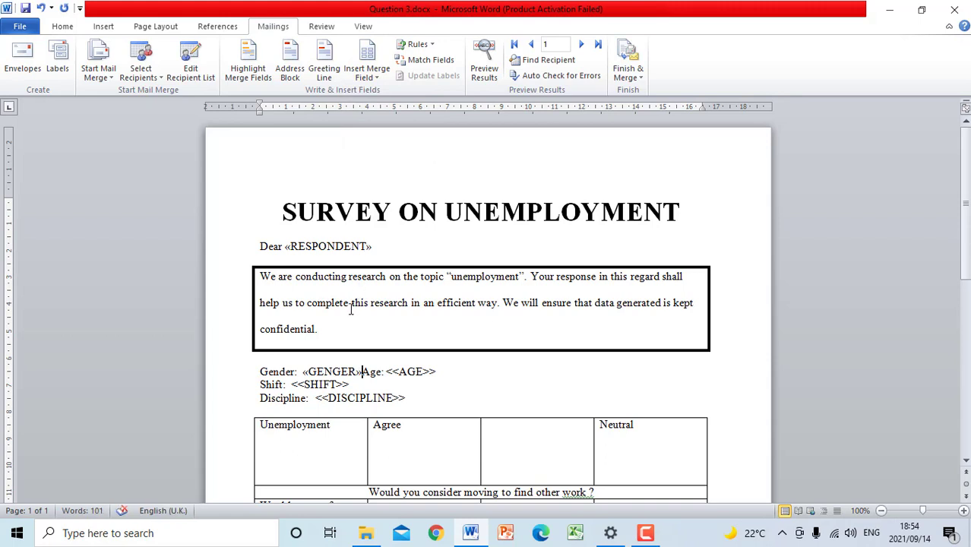
key(Return)
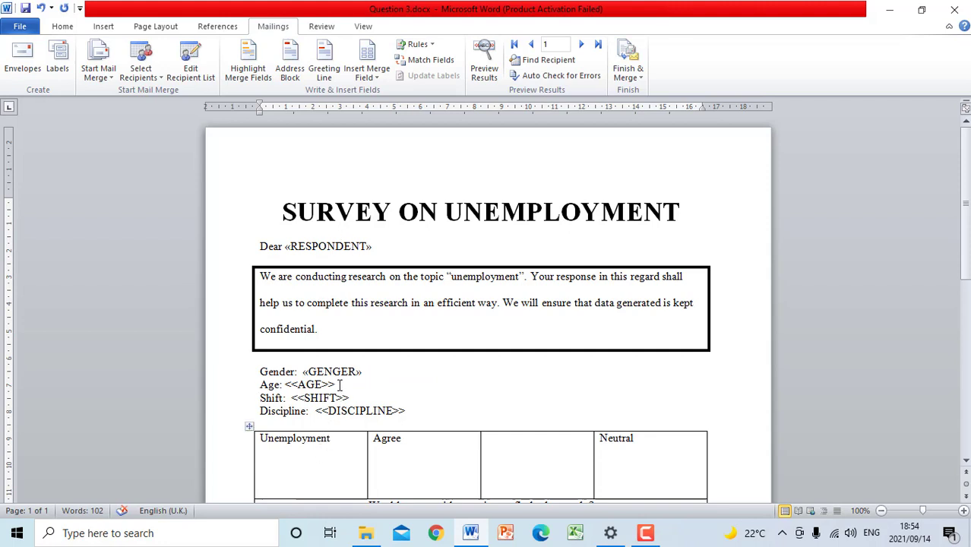
Replace the <<AGE>> and <<SHIFT>> placeholders with the AGE and SHIFT merge fields.
drag(335, 385, 285, 387)
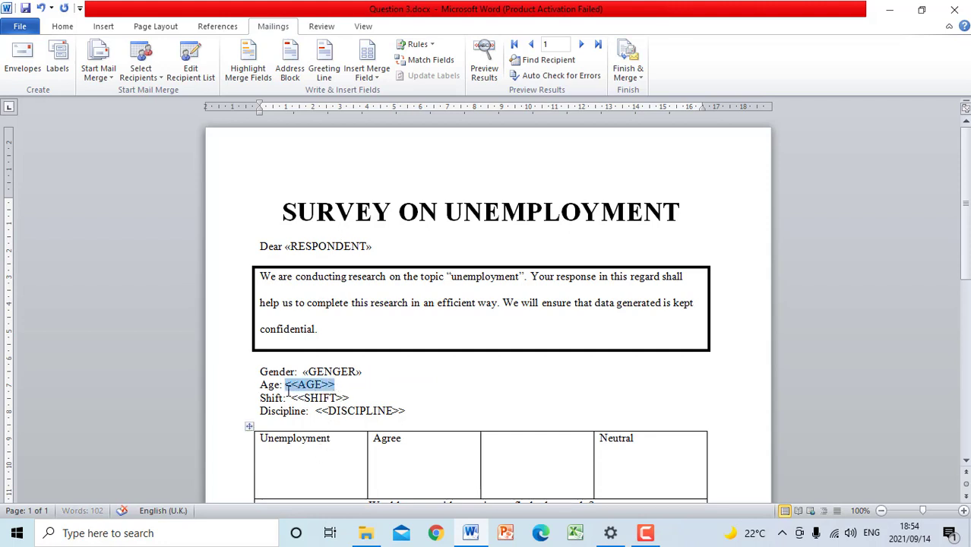
click(362, 78)
click(380, 124)
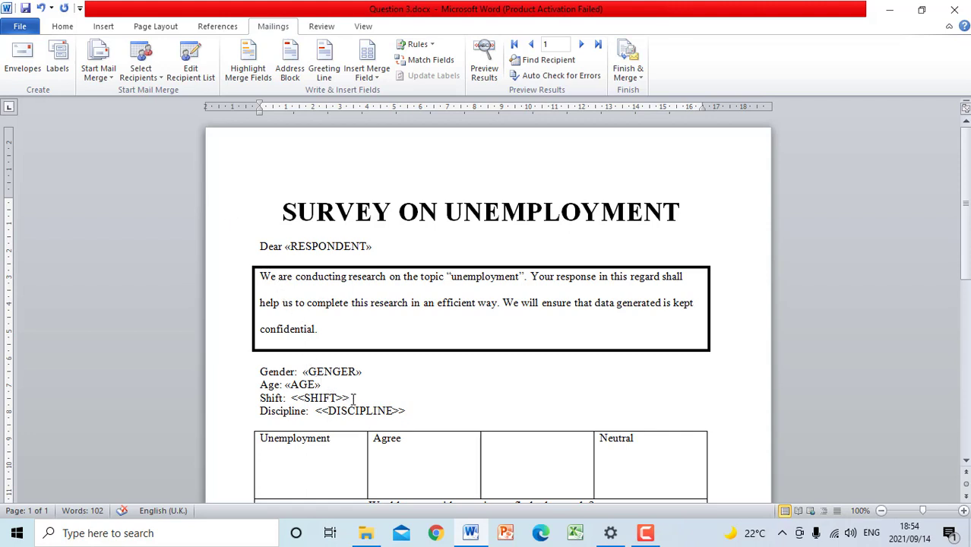
drag(354, 398, 291, 398)
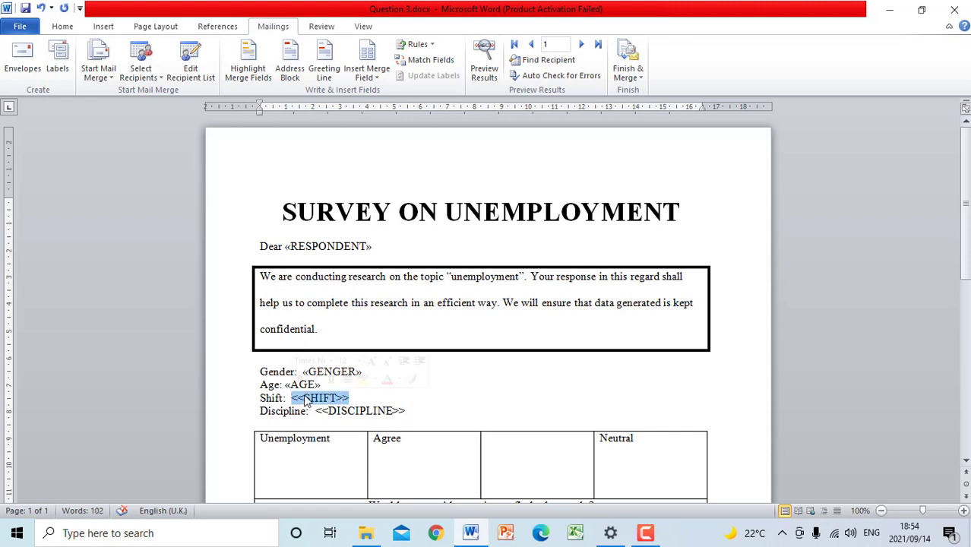
click(368, 73)
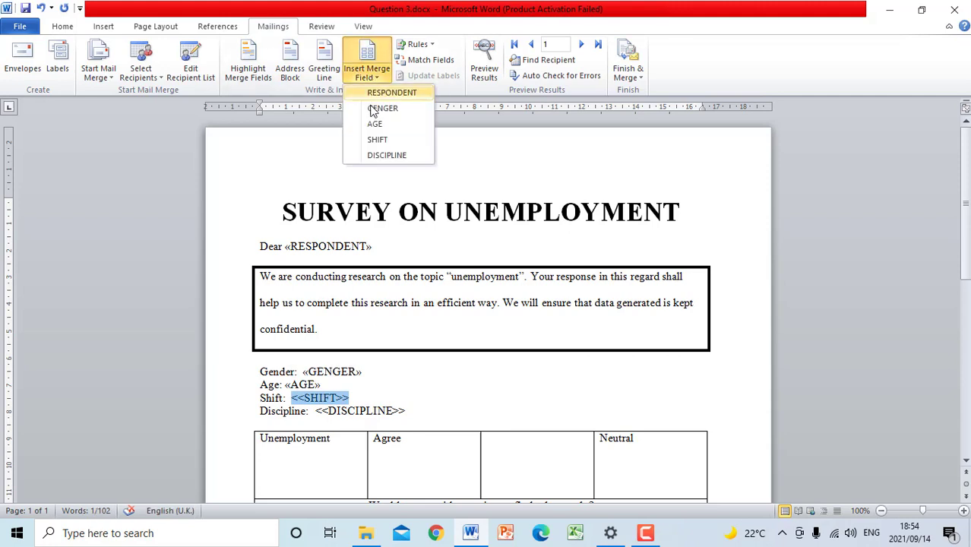
click(377, 139)
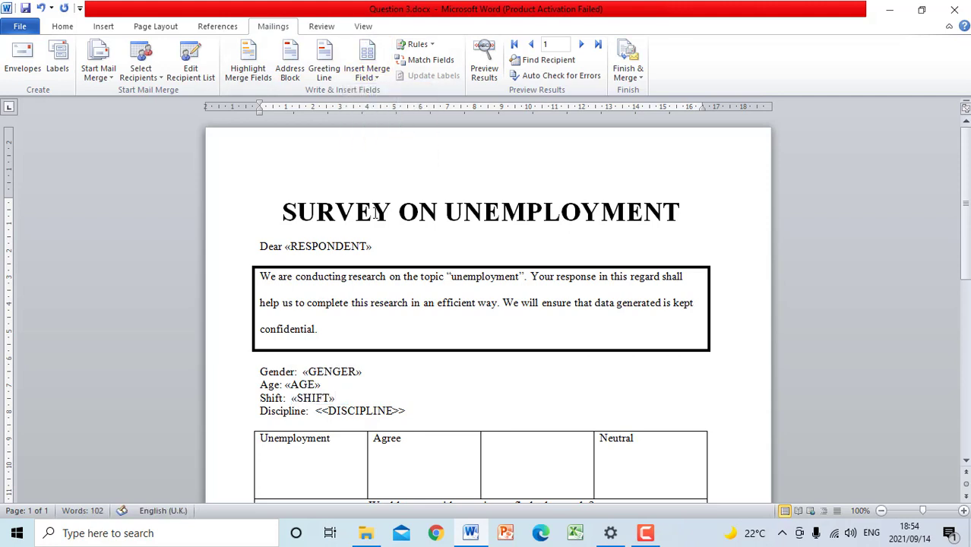
Replace the <<DISCIPLINE>> placeholder with the DISCIPLINE merge field.
click(405, 411)
drag(403, 410, 320, 412)
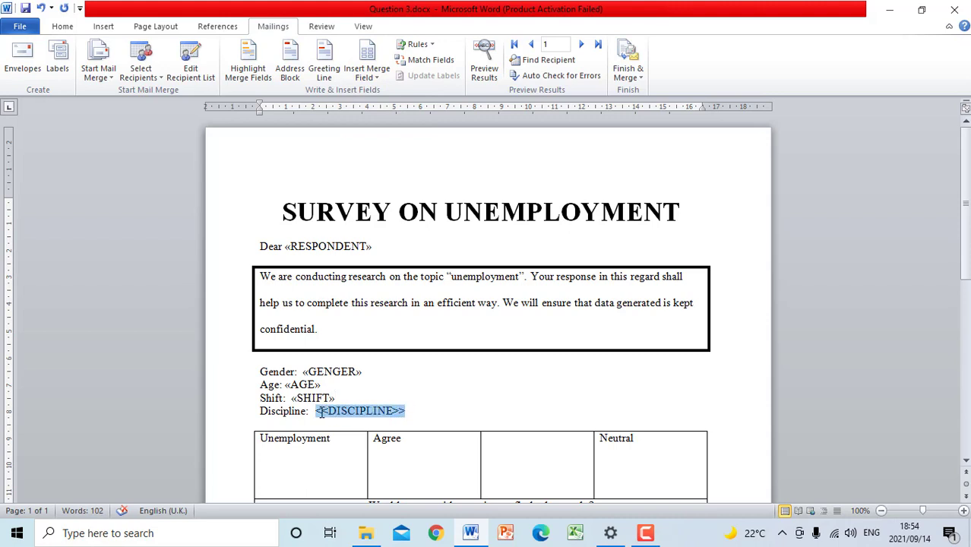
click(370, 79)
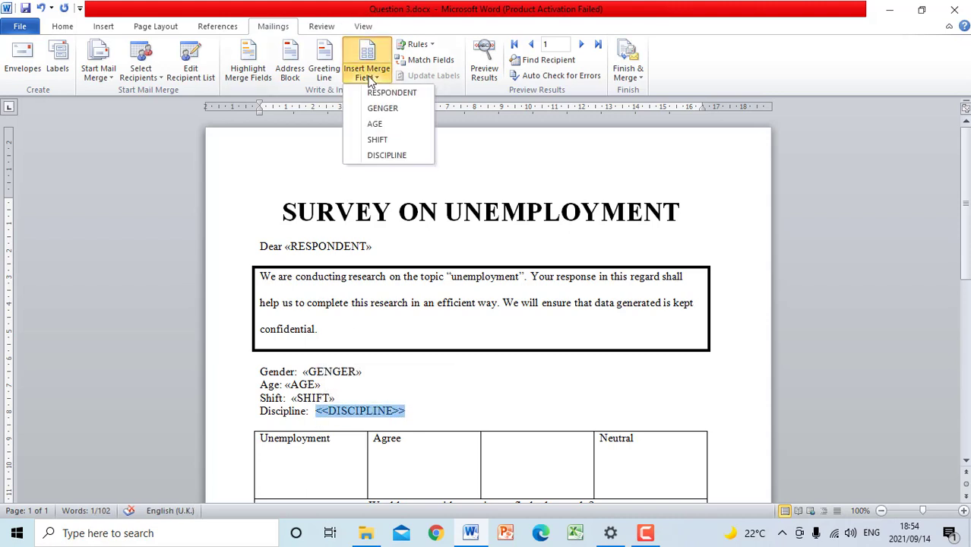
click(384, 155)
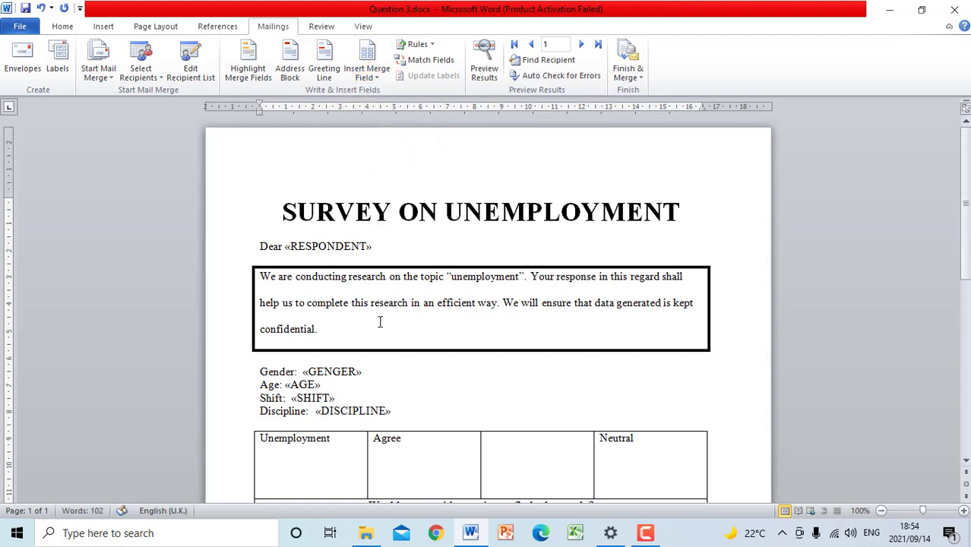
Make the text in the survey table's header row bold, from Unemployment to Neutral.
scroll(398, 349, down, 10)
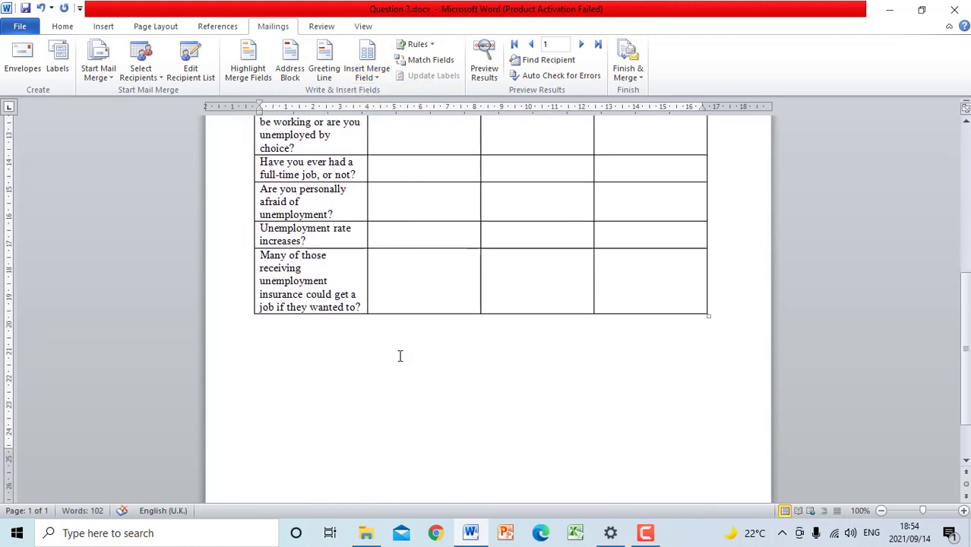
scroll(399, 356, down, 1)
scroll(398, 354, up, 10)
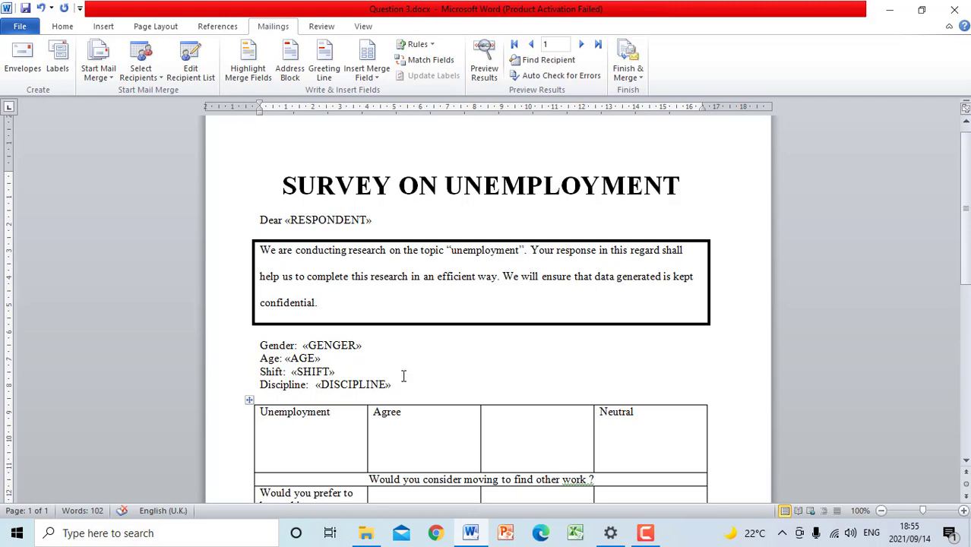
scroll(403, 376, down, 9)
scroll(403, 376, up, 9)
click(287, 255)
drag(265, 411, 632, 439)
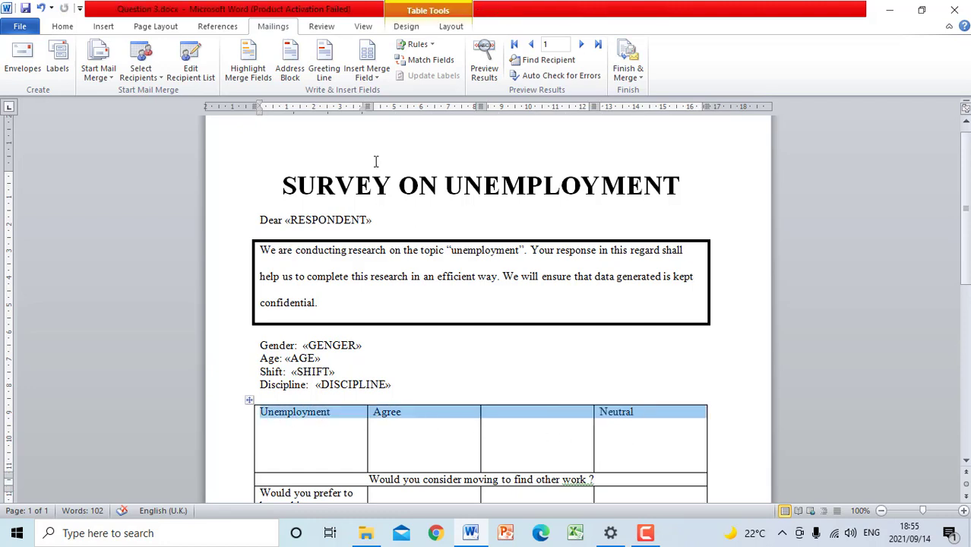
click(62, 27)
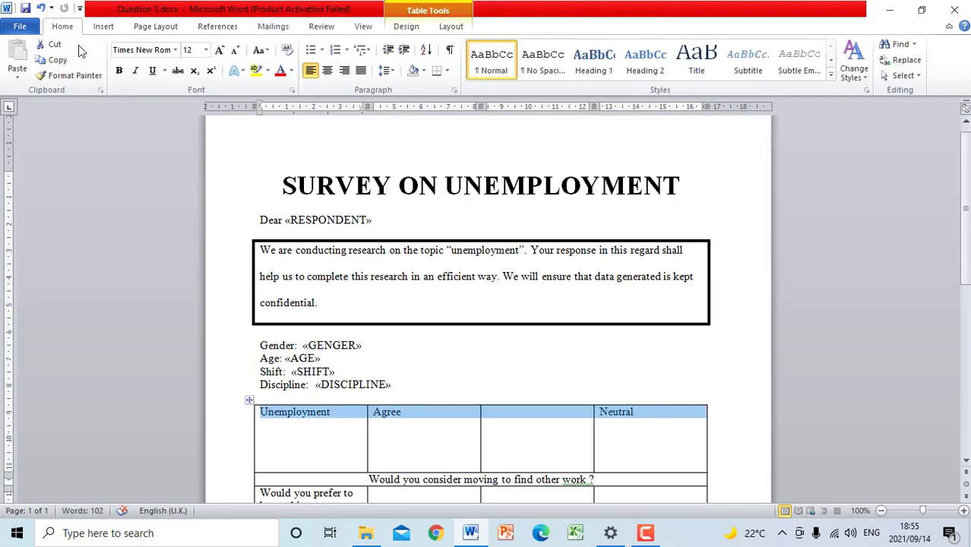
click(119, 71)
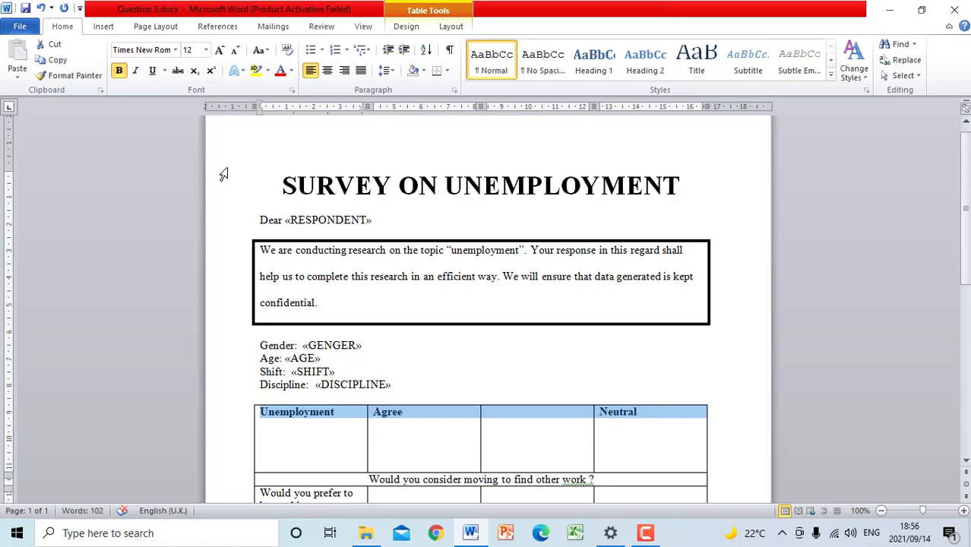
Apply an inner shadow preset with 50% transparency, 5 pt blur, 135° angle and 4 pt distance to the table's header row text.
click(292, 92)
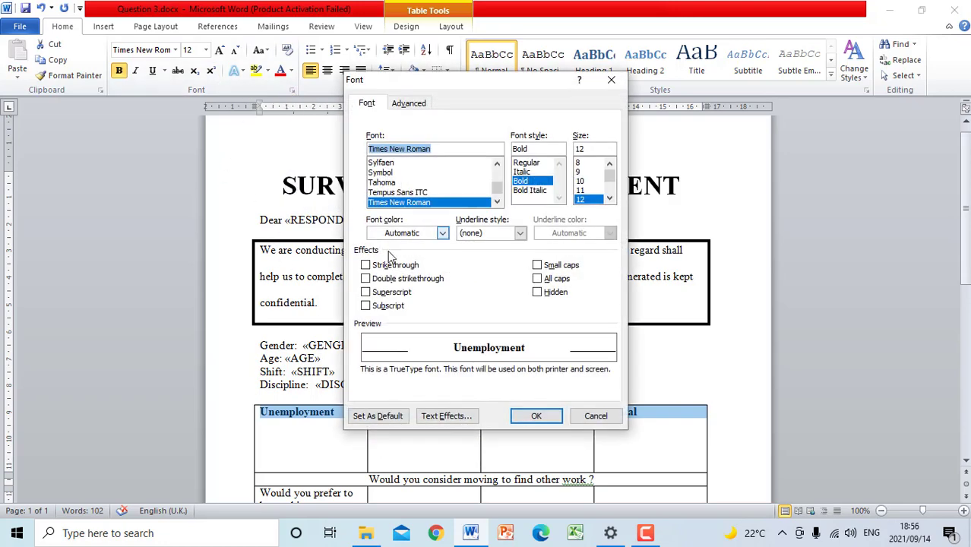
click(447, 416)
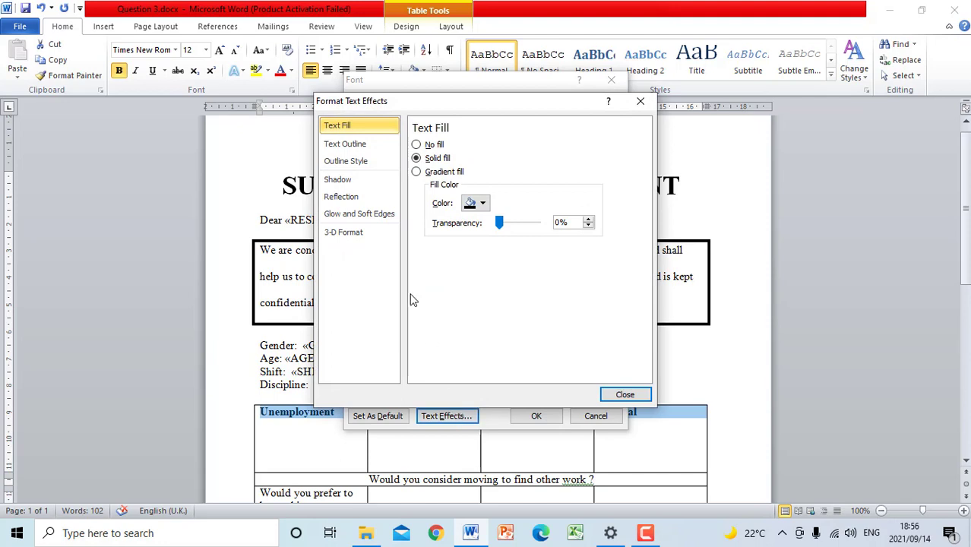
click(346, 184)
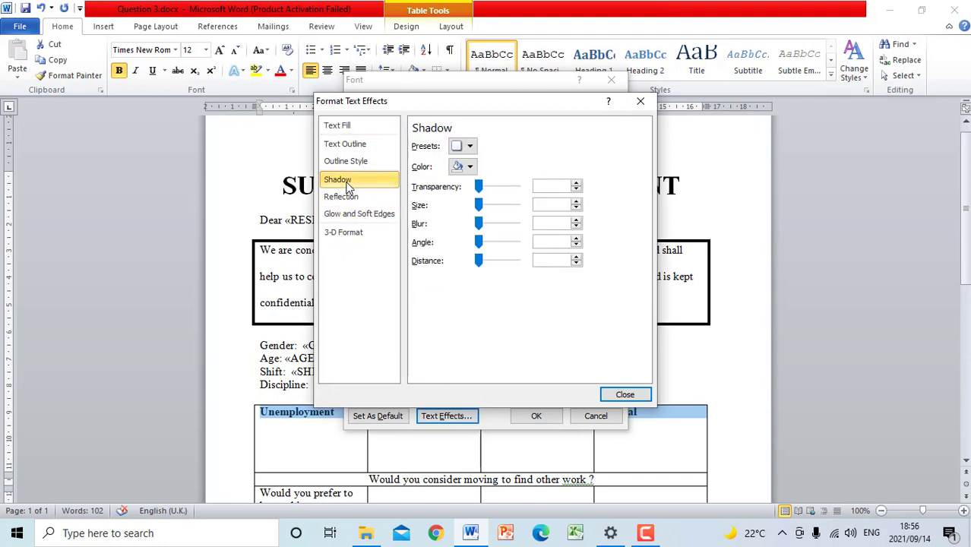
click(468, 146)
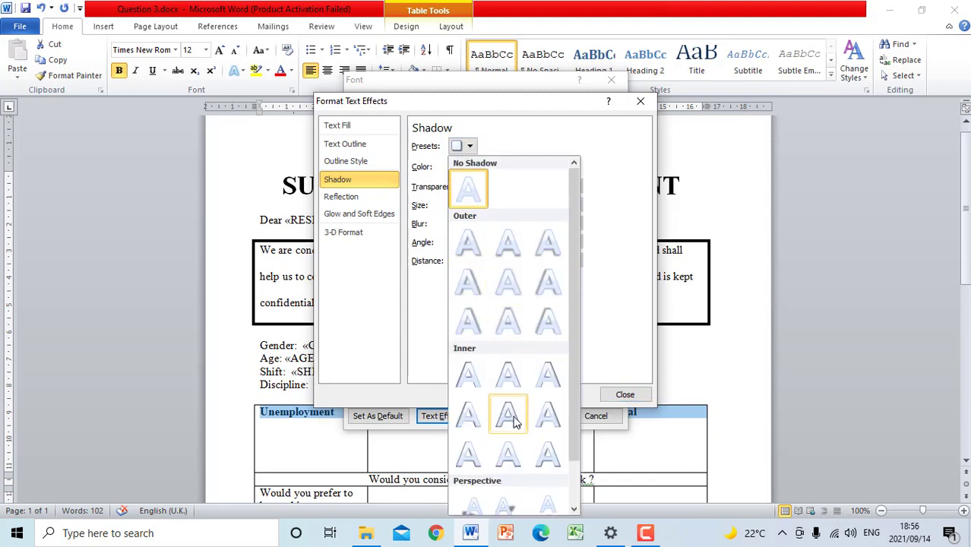
click(471, 455)
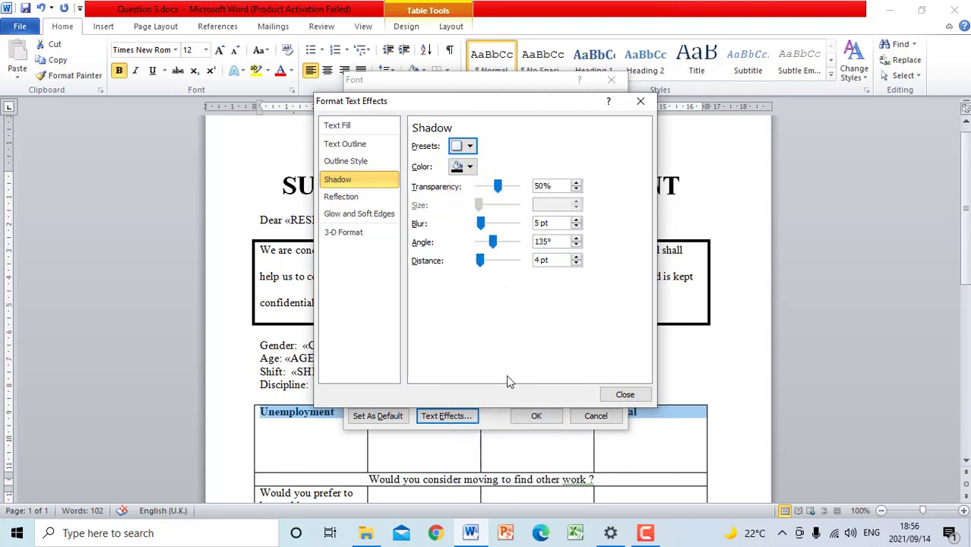
click(625, 395)
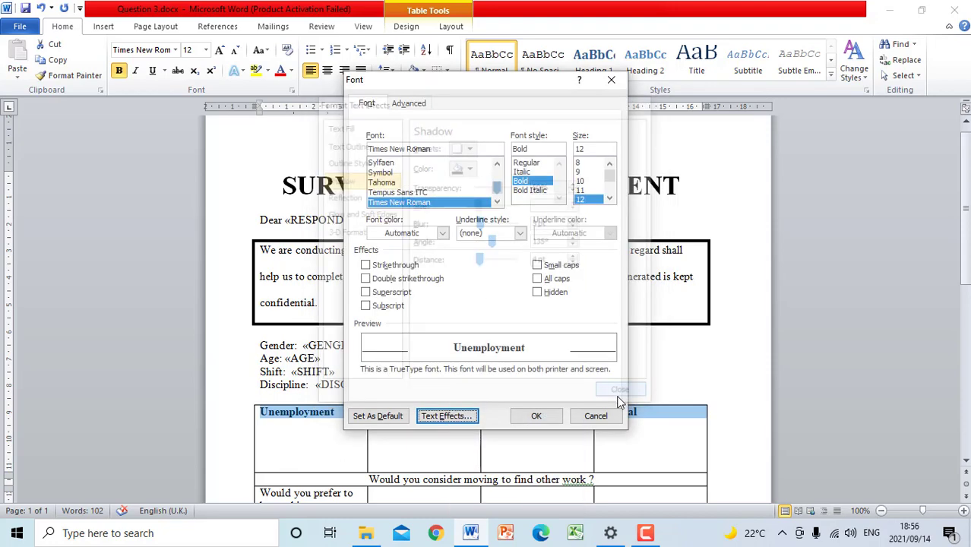
click(536, 417)
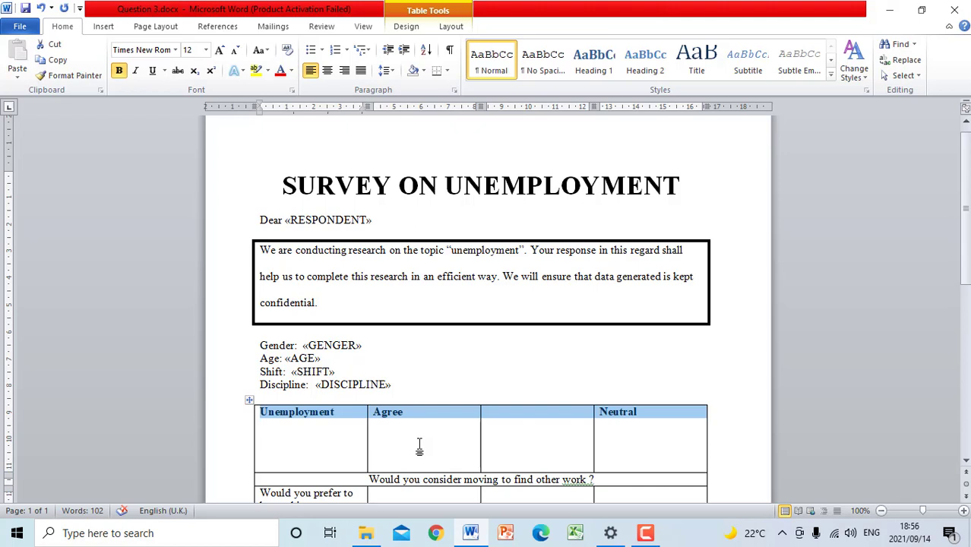
scroll(419, 445, down, 4)
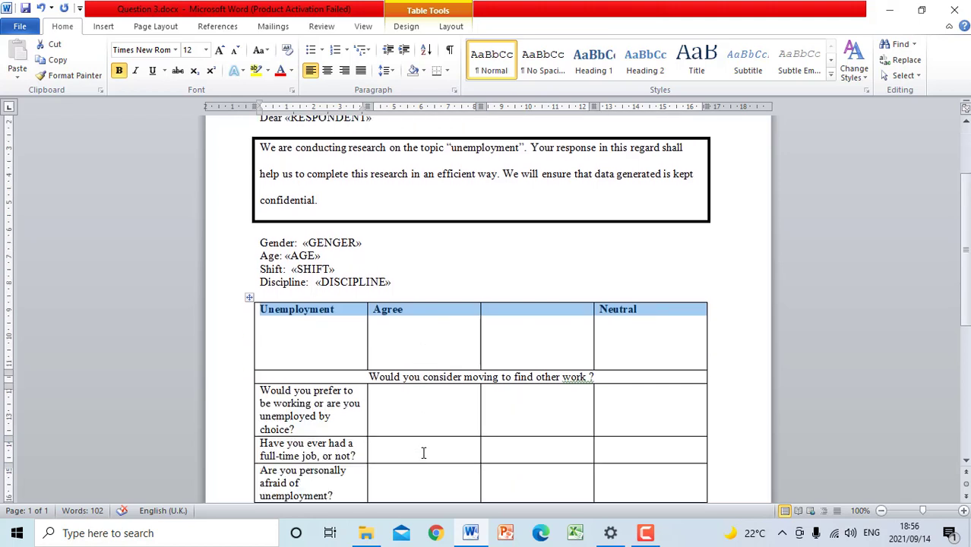
click(310, 290)
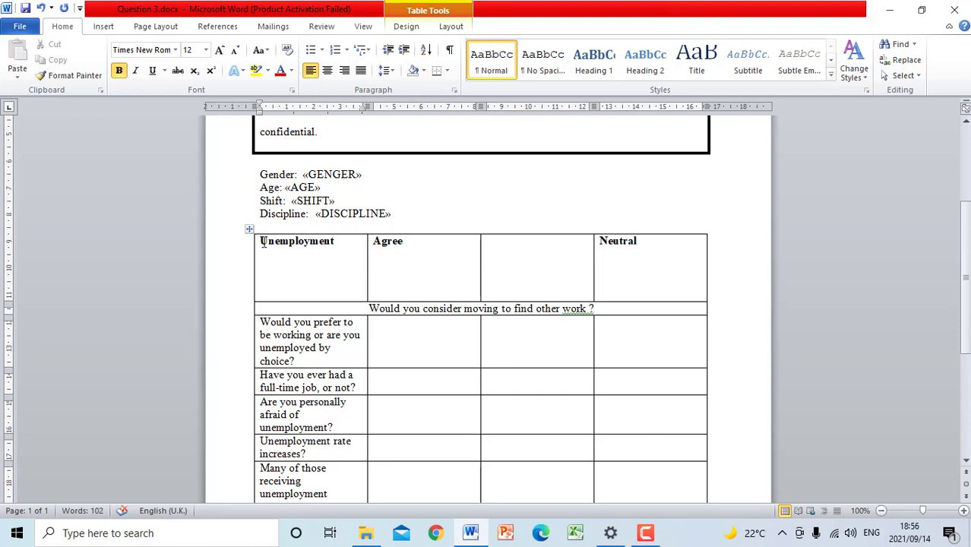
drag(262, 242, 625, 249)
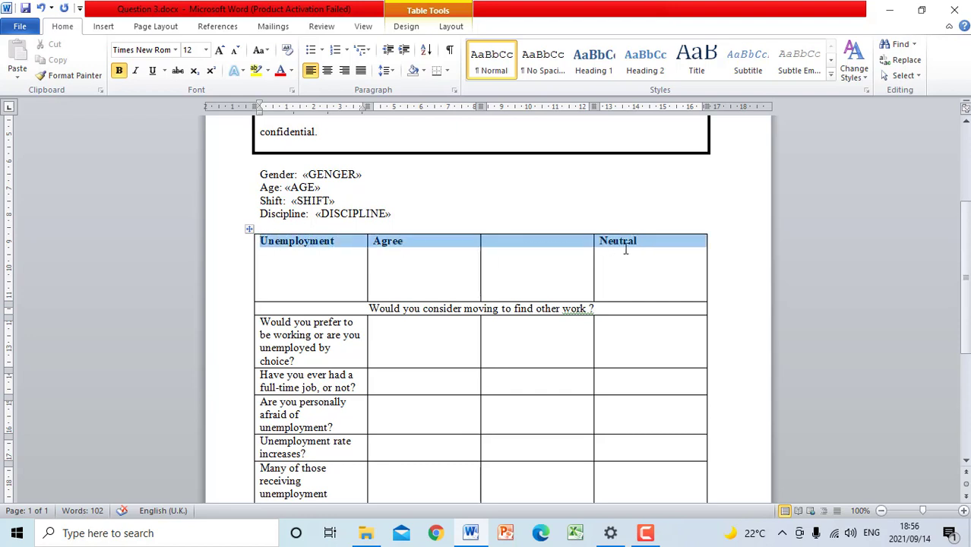
drag(625, 249, 625, 247)
click(425, 72)
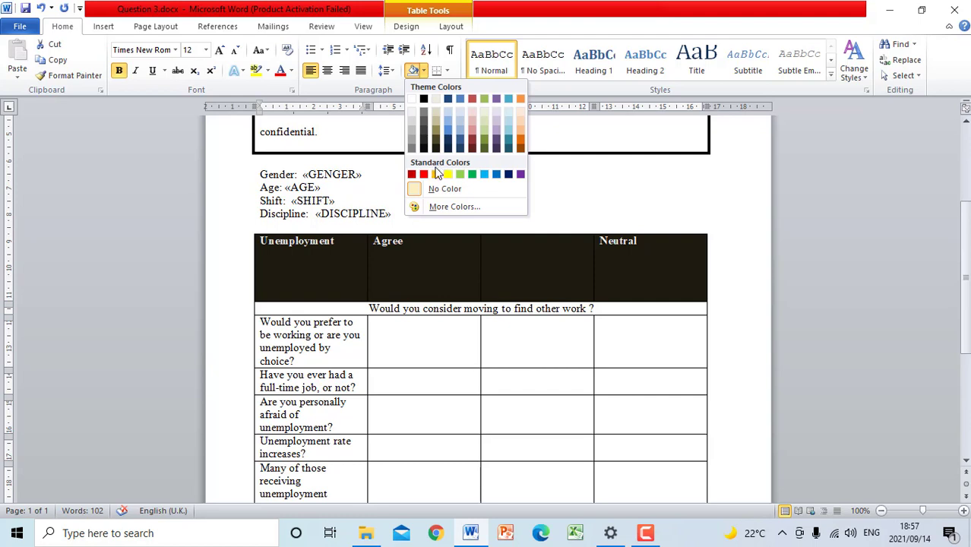
click(266, 257)
Shade the survey table's header row, from Unemployment to Neutral, with the darkest near-black shade of the black theme color.
click(260, 239)
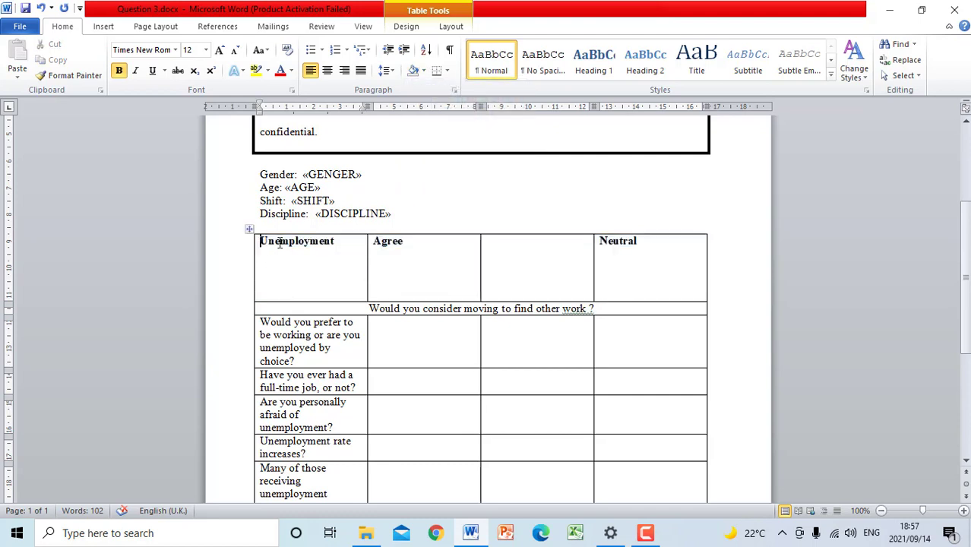
drag(260, 239, 618, 262)
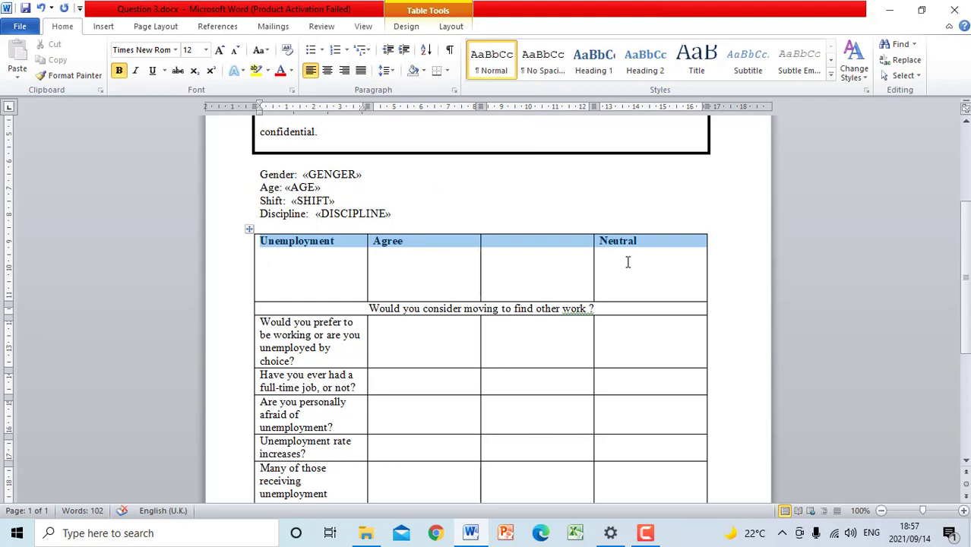
drag(628, 262, 628, 262)
click(425, 71)
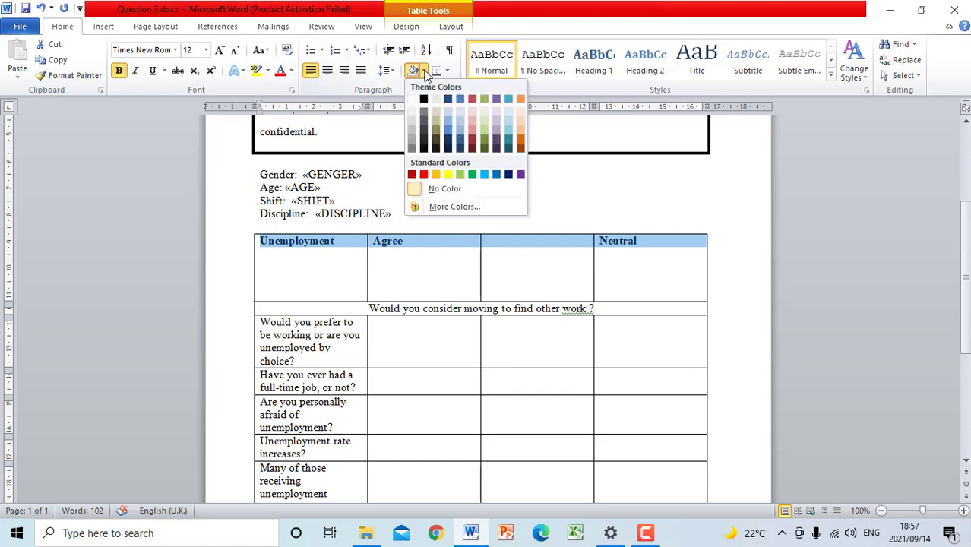
click(423, 149)
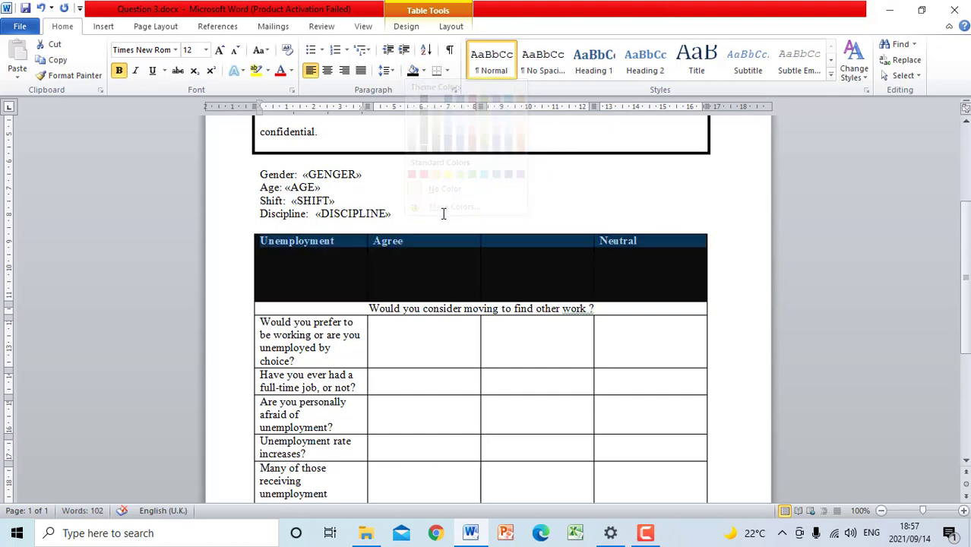
click(416, 219)
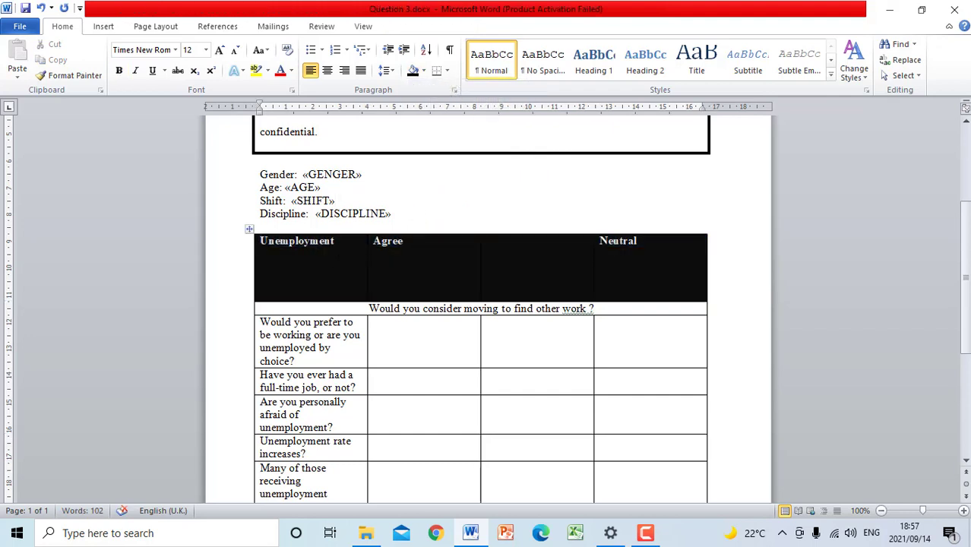
click(368, 202)
Remove the outer left and right borders from the whole survey table, keeping the other borders.
scroll(370, 218, down, 3)
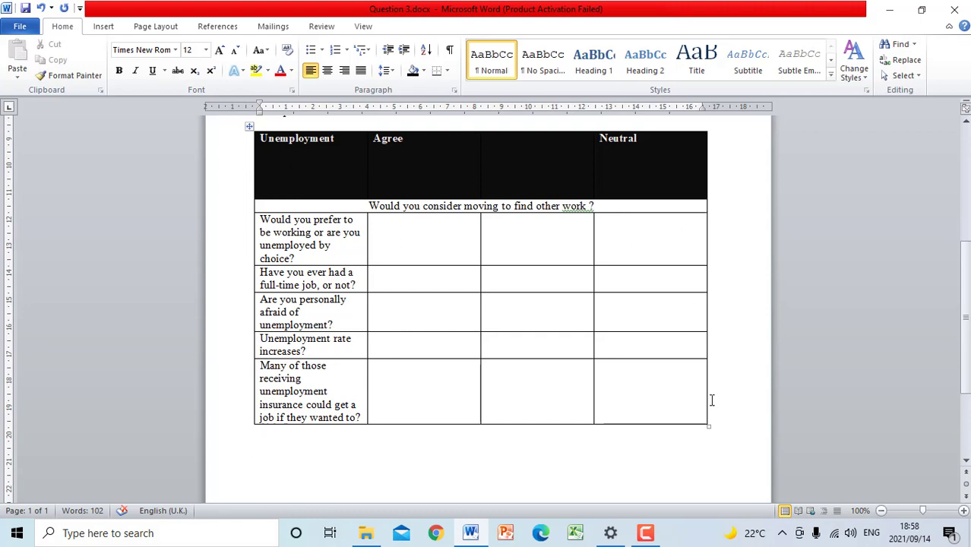
click(249, 126)
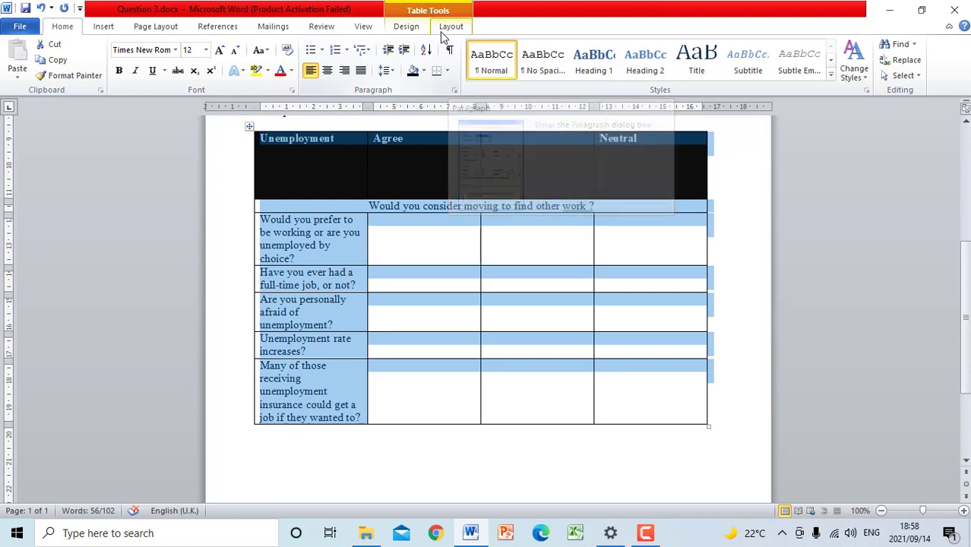
click(407, 27)
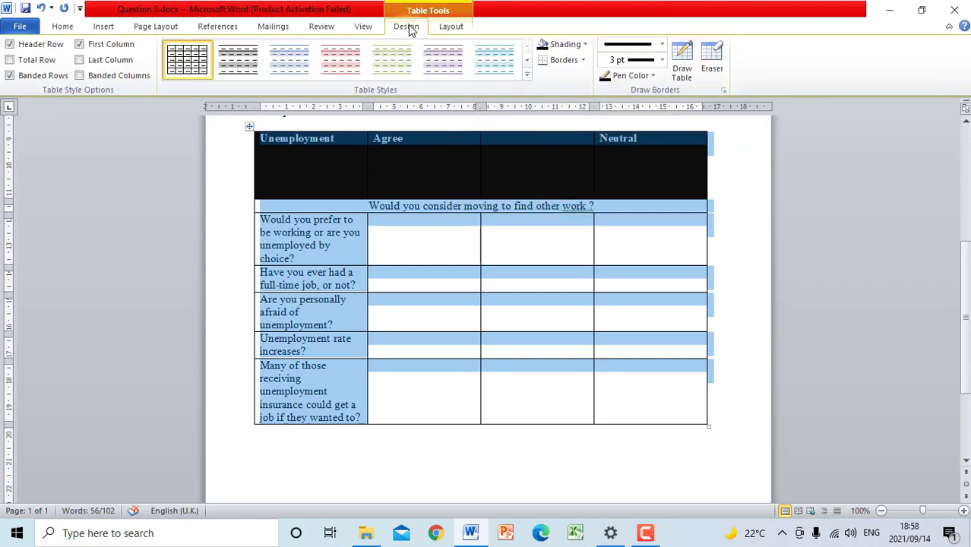
click(584, 61)
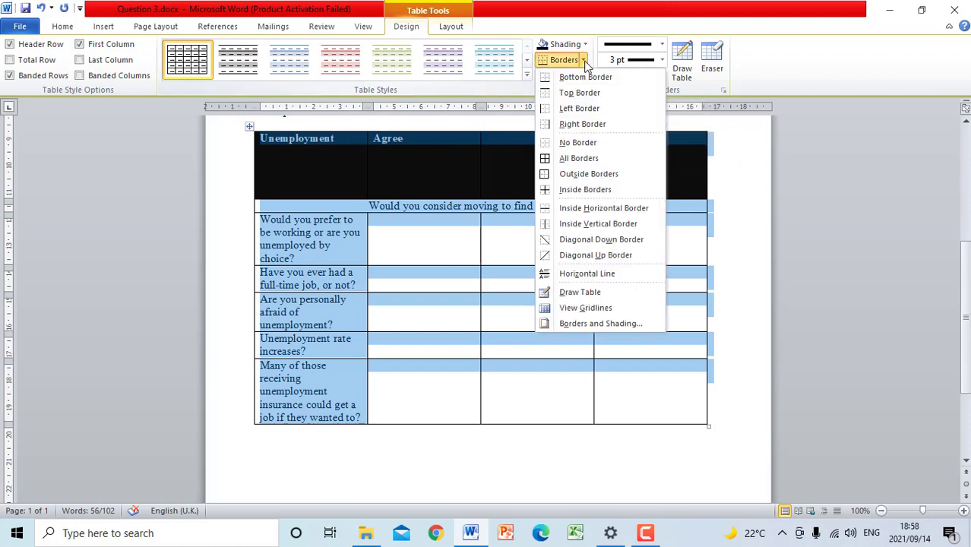
click(589, 323)
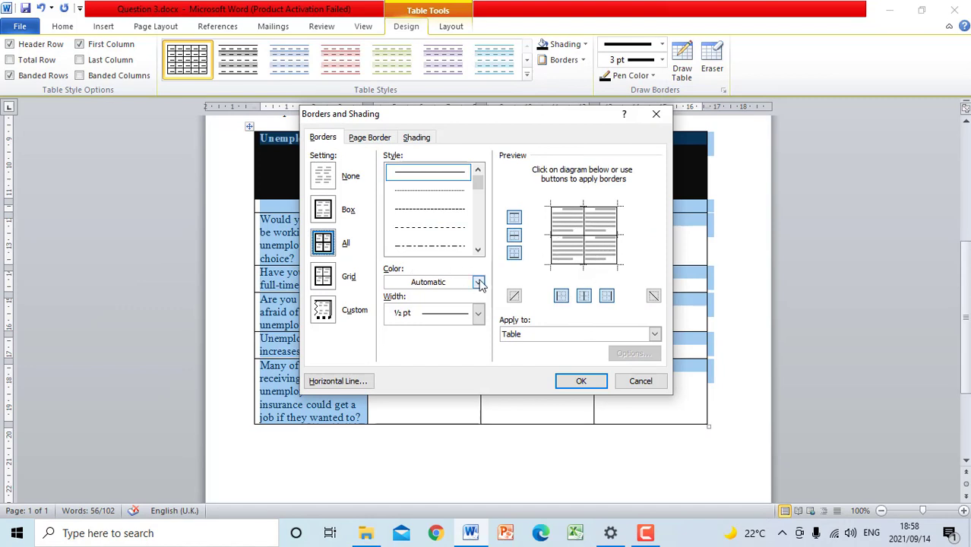
click(552, 230)
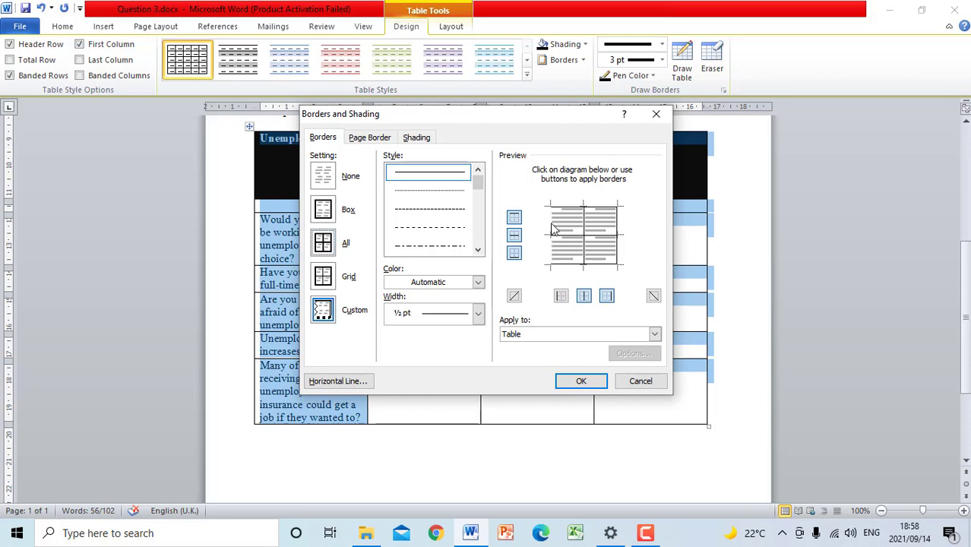
click(616, 257)
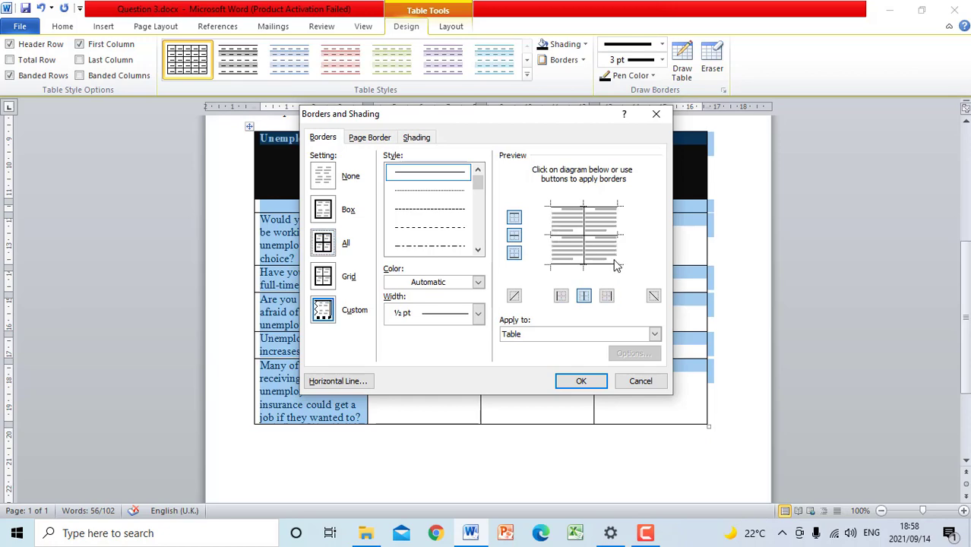
click(581, 380)
click(513, 454)
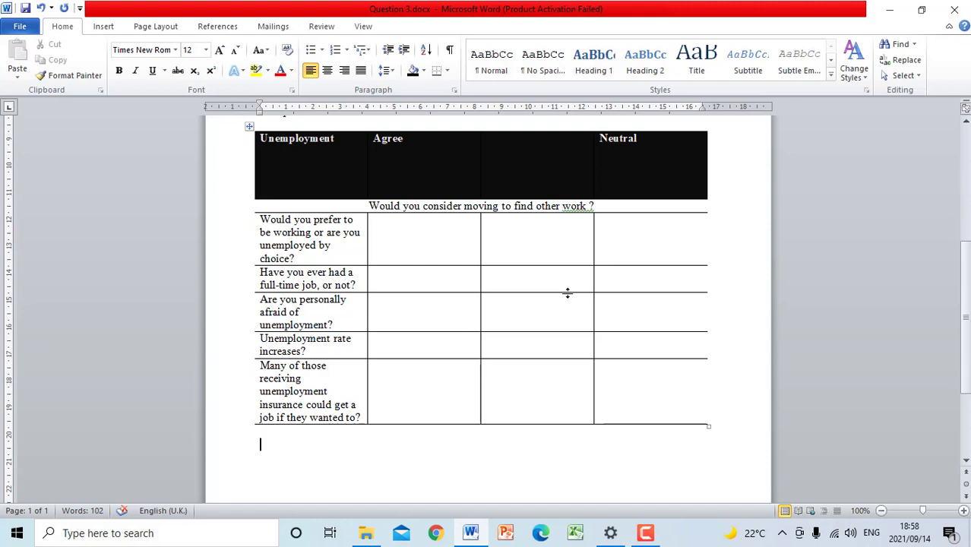
scroll(577, 281, up, 6)
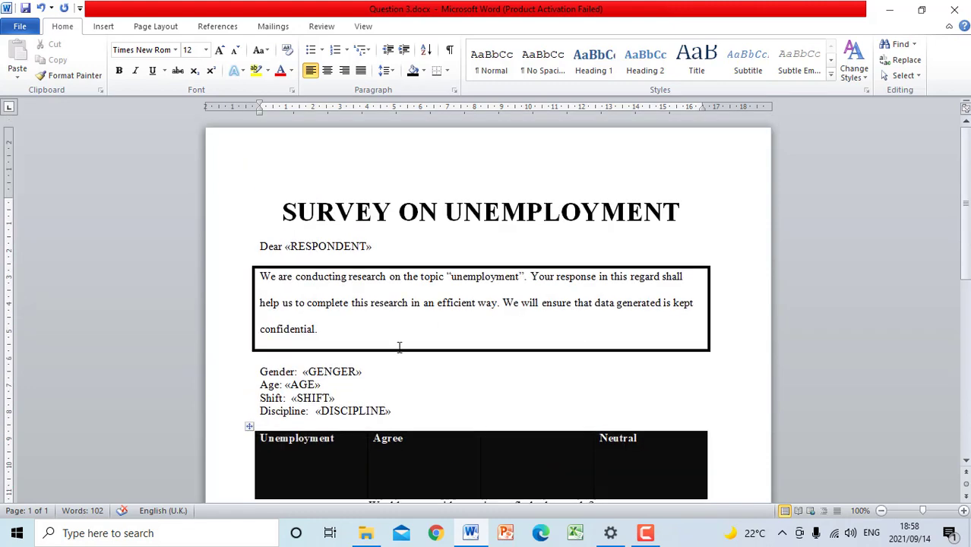
click(316, 372)
mouse_move(306, 385)
mouse_down()
mouse_move(331, 395)
mouse_move(333, 415)
mouse_up()
click(337, 413)
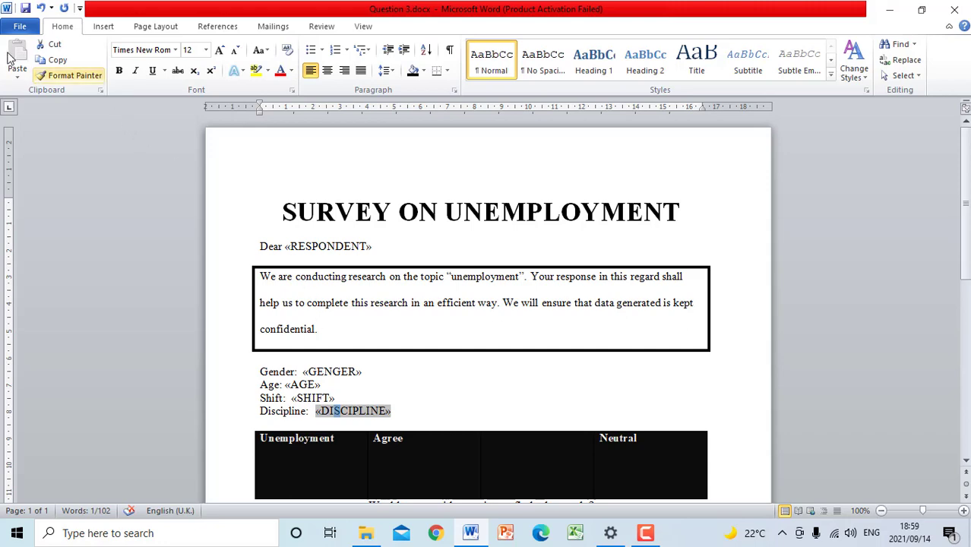
Save the merge letter as a new Word document named Question 3B in the ODP Level 3 folder.
click(20, 26)
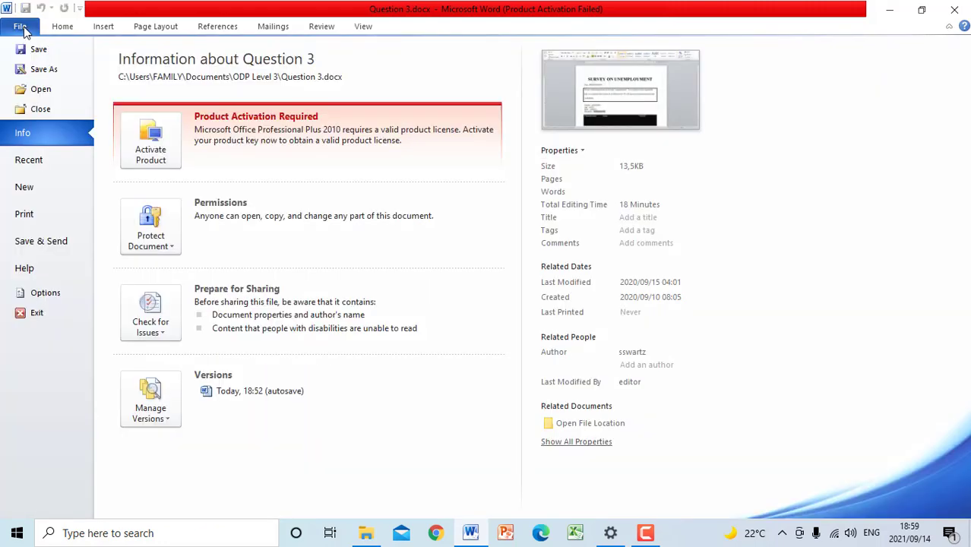
click(56, 69)
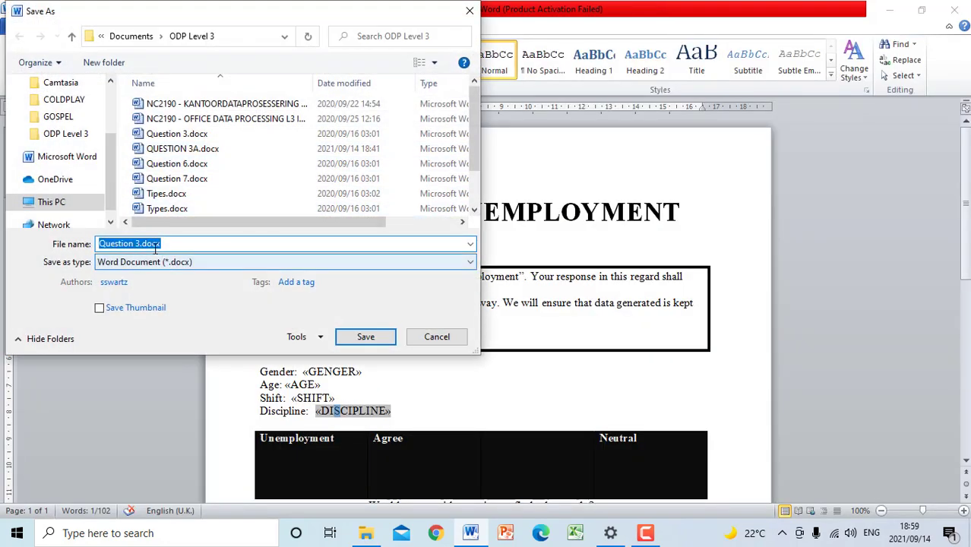
key(Right)
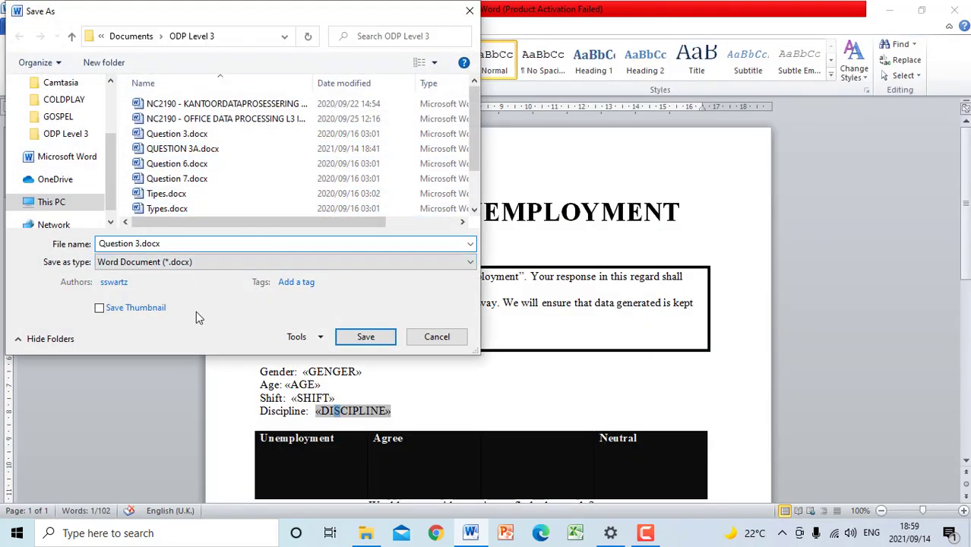
text(b)
key(BackSpace)
text(B)
click(366, 337)
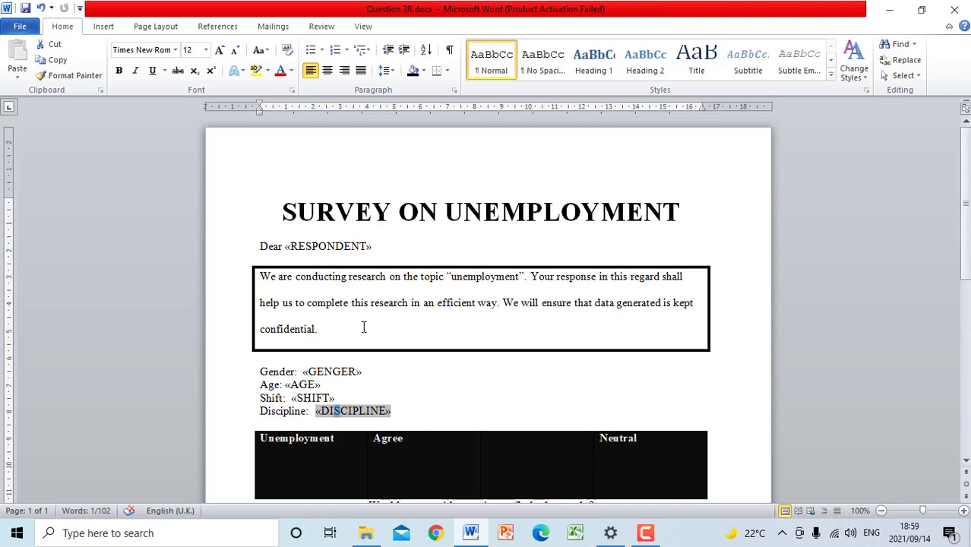
Finish the mail merge by merging all records into a new document of individual letters.
click(386, 367)
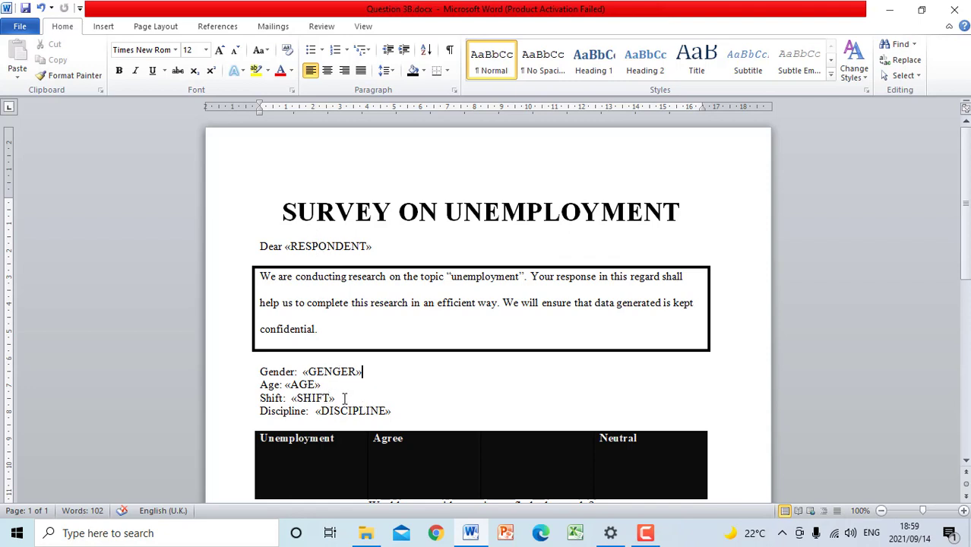
click(266, 29)
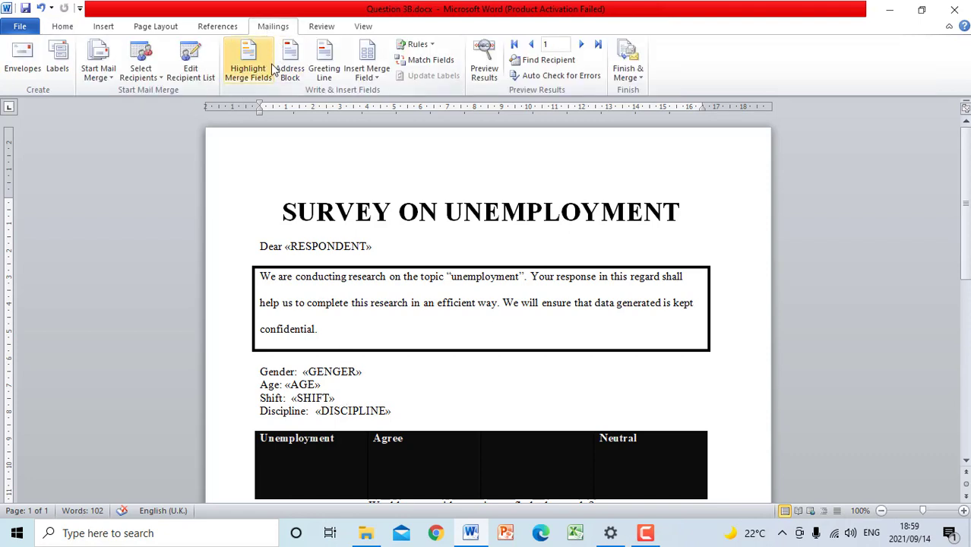
click(627, 70)
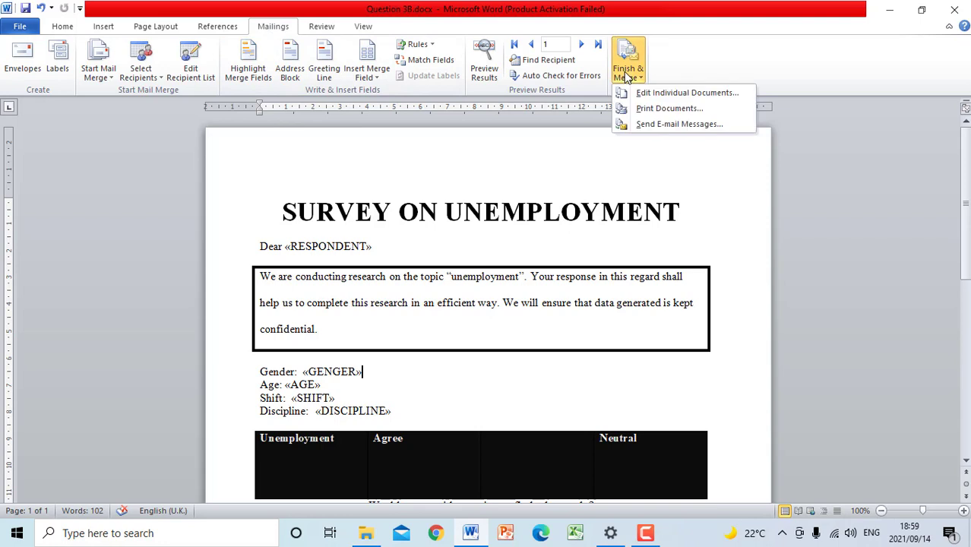
click(631, 93)
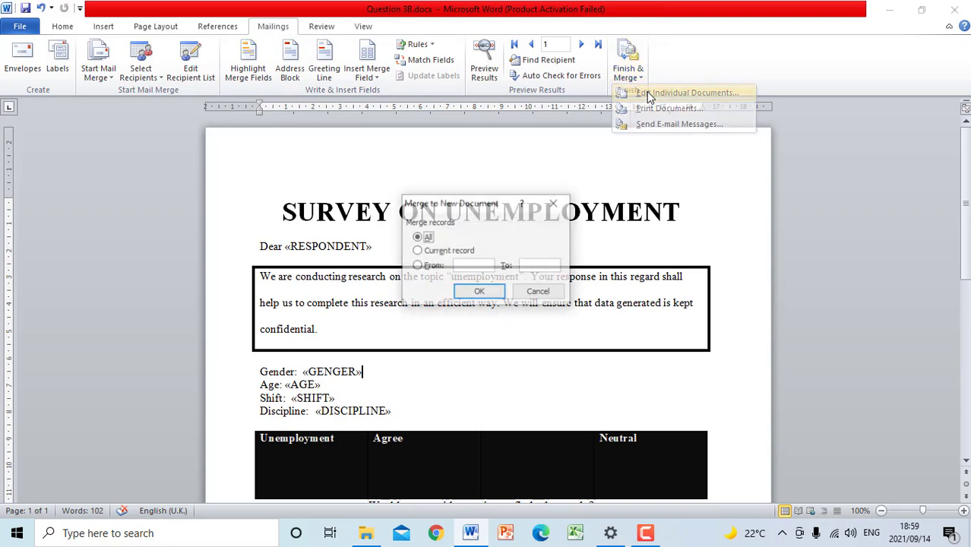
click(479, 292)
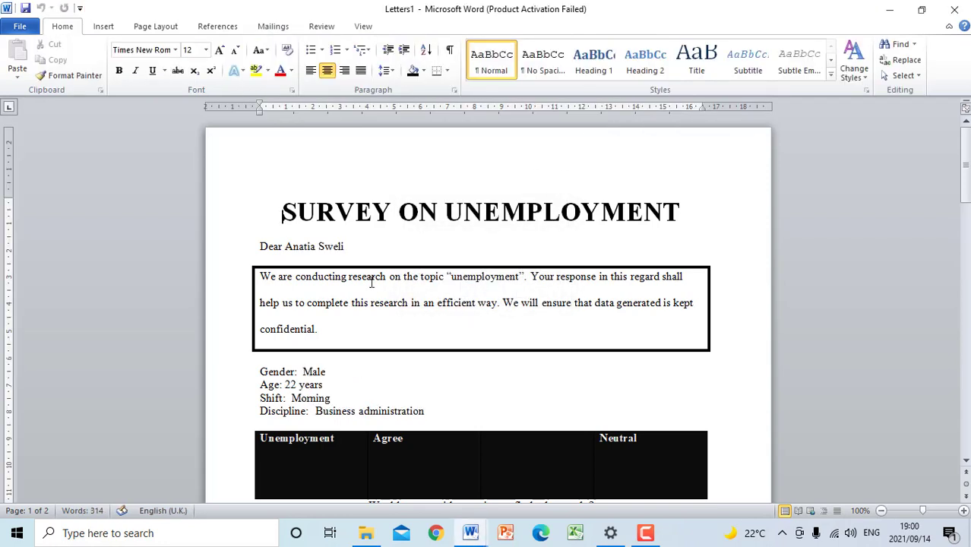
Check the respondent name, gender, age, shift and discipline details in each merged letter, through to the end of the document.
drag(293, 246, 346, 247)
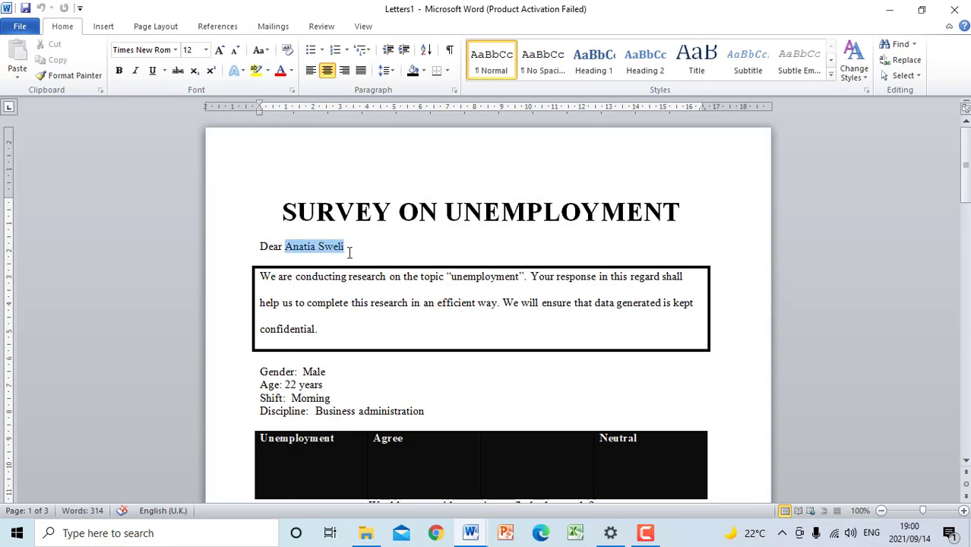
drag(303, 372, 311, 399)
scroll(346, 389, down, 2)
scroll(345, 389, down, 18)
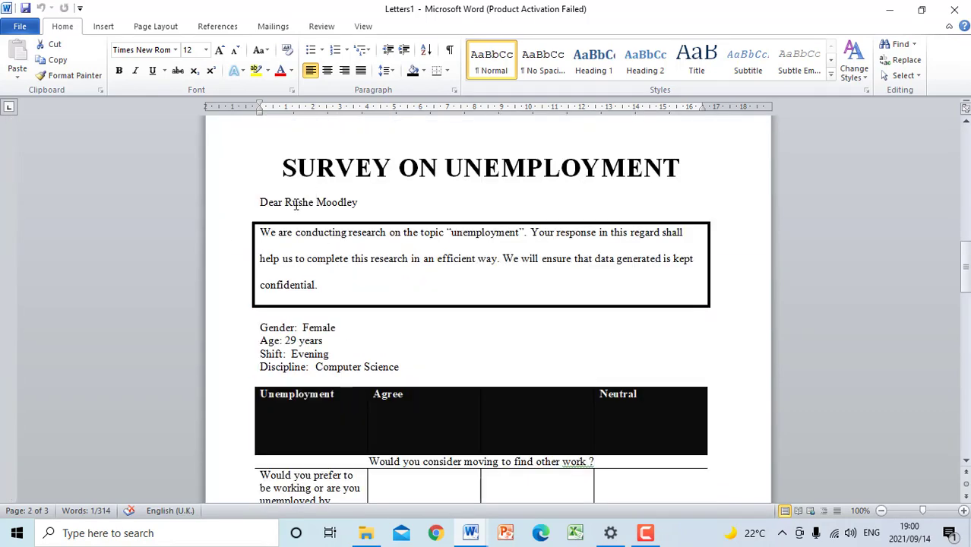
drag(285, 202, 357, 203)
drag(308, 329, 310, 341)
scroll(370, 314, down, 18)
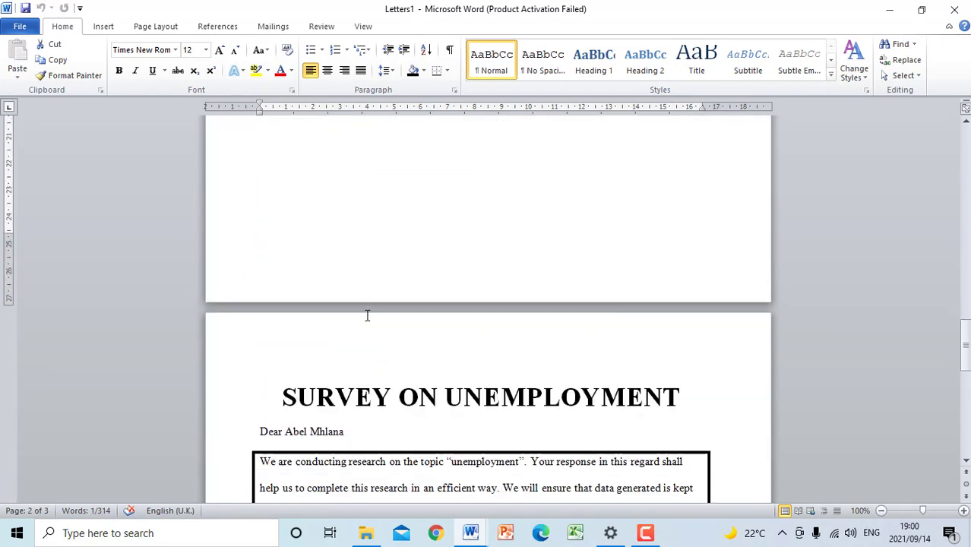
drag(293, 261, 322, 298)
scroll(318, 287, down, 3)
scroll(325, 311, down, 10)
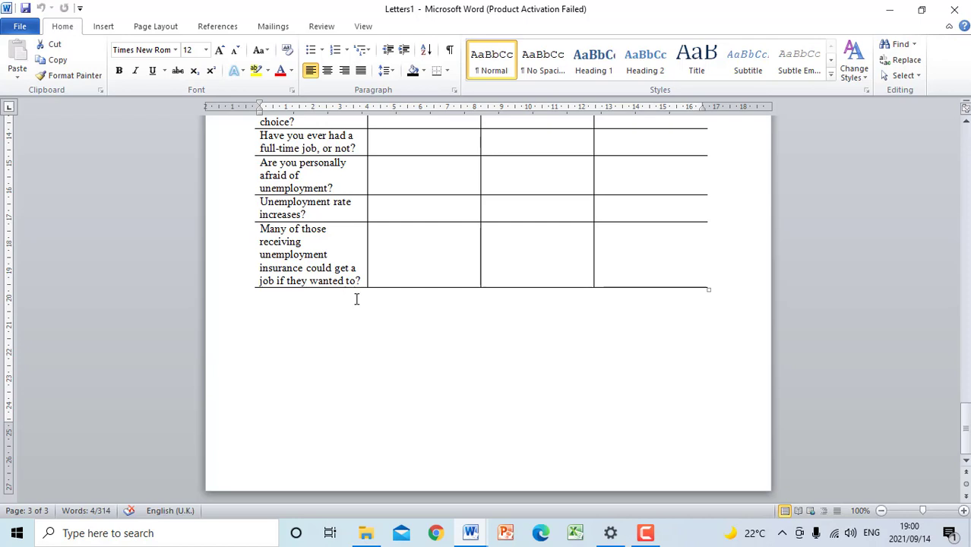
Save the merged letters as a Word document named QUESTION 3C in the ODP Level 3 folder.
click(20, 27)
click(49, 73)
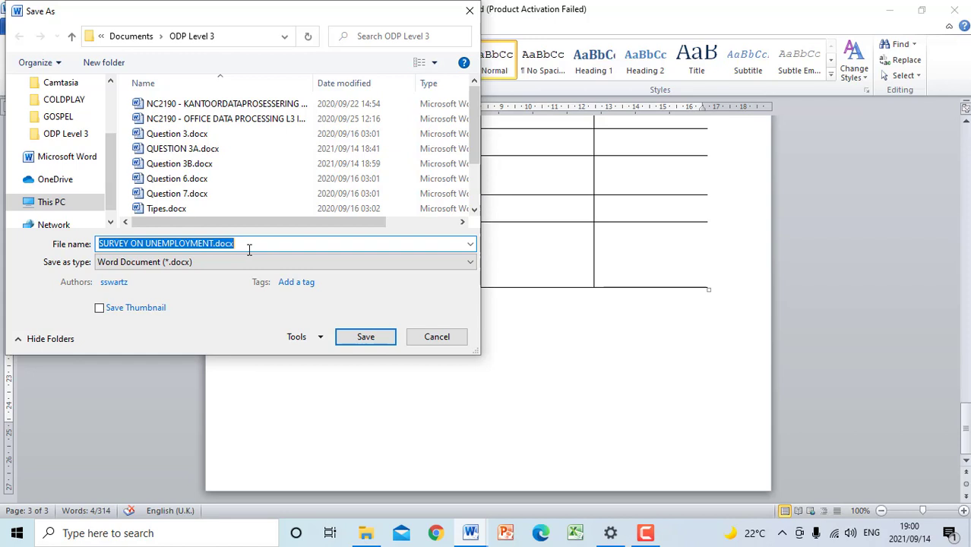
text(QUES)
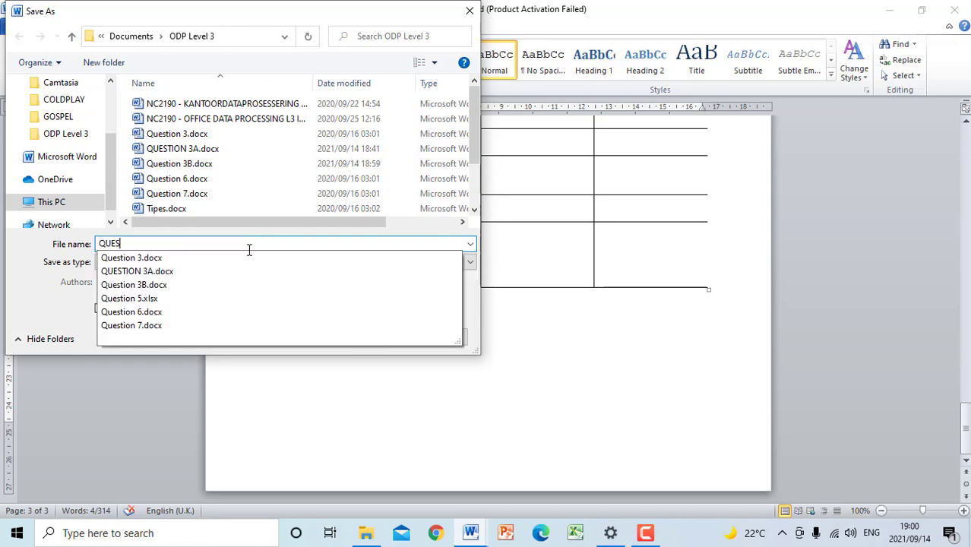
text(TION 3C)
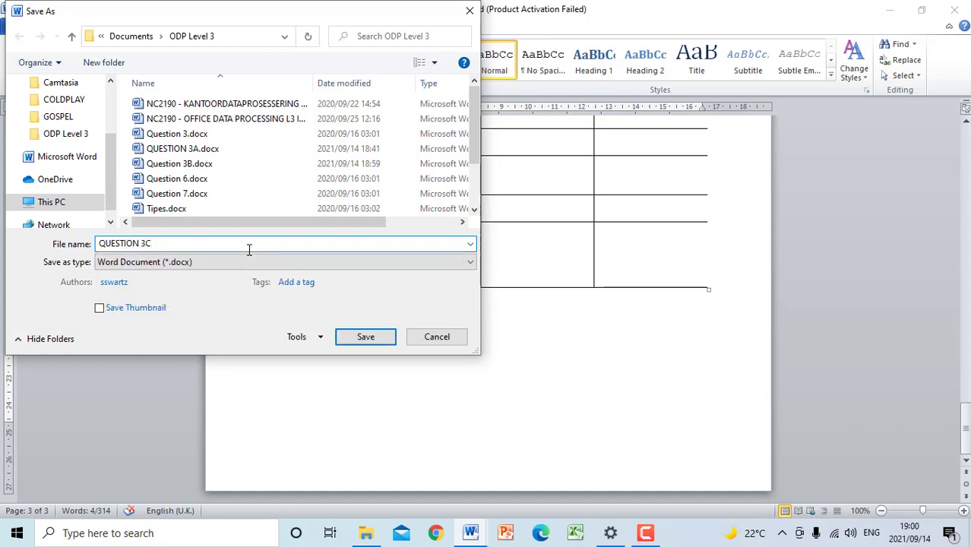
click(360, 336)
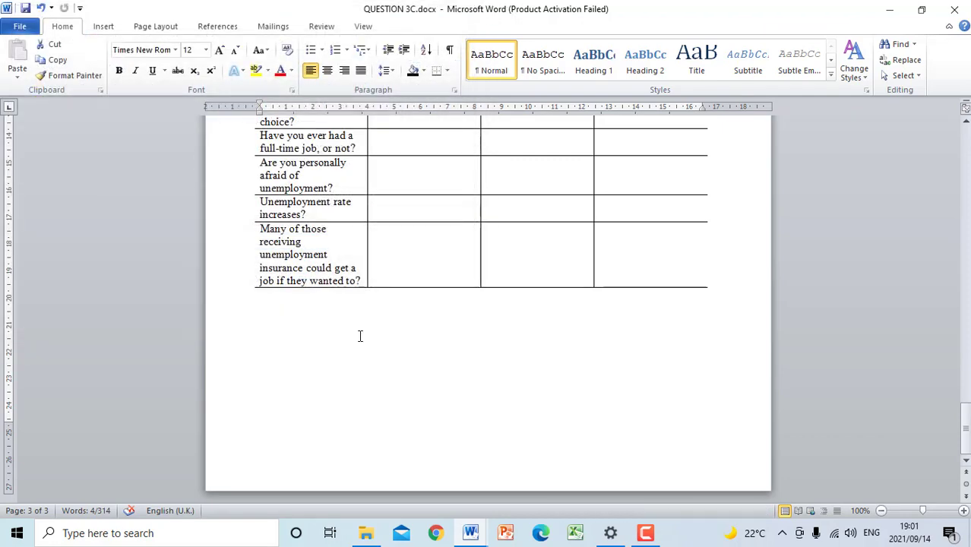
Close the QUESTION 3C and Question 3B documents, saving the changes to Question 3B.
click(954, 10)
click(954, 9)
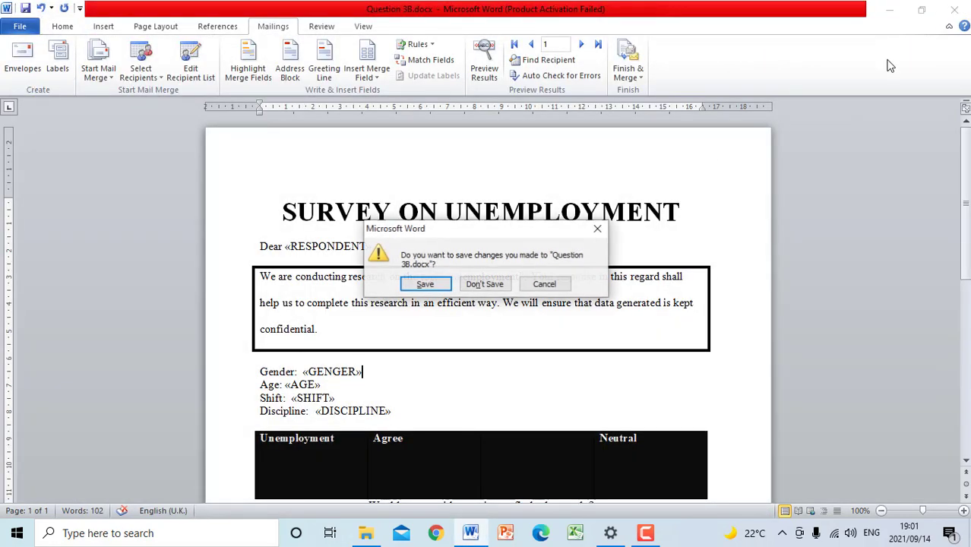
click(440, 284)
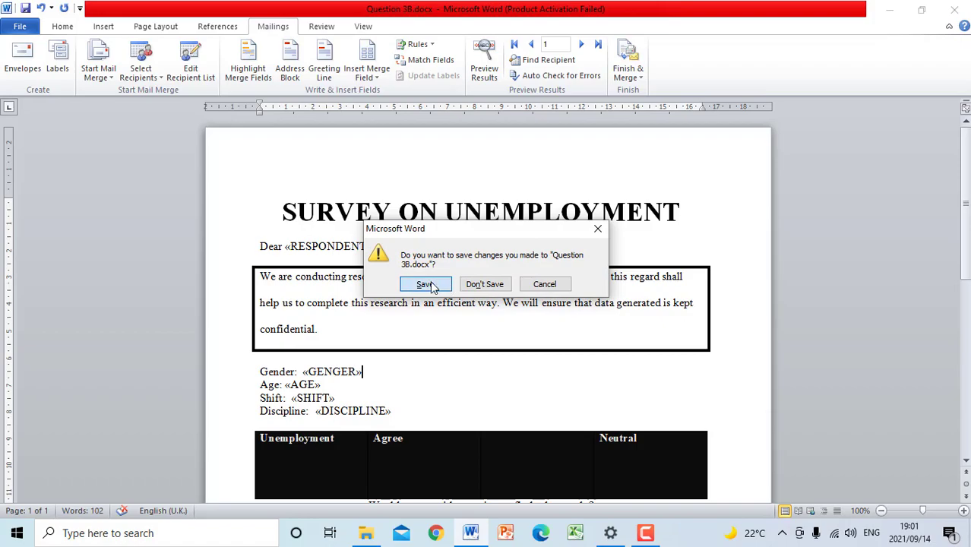
click(954, 8)
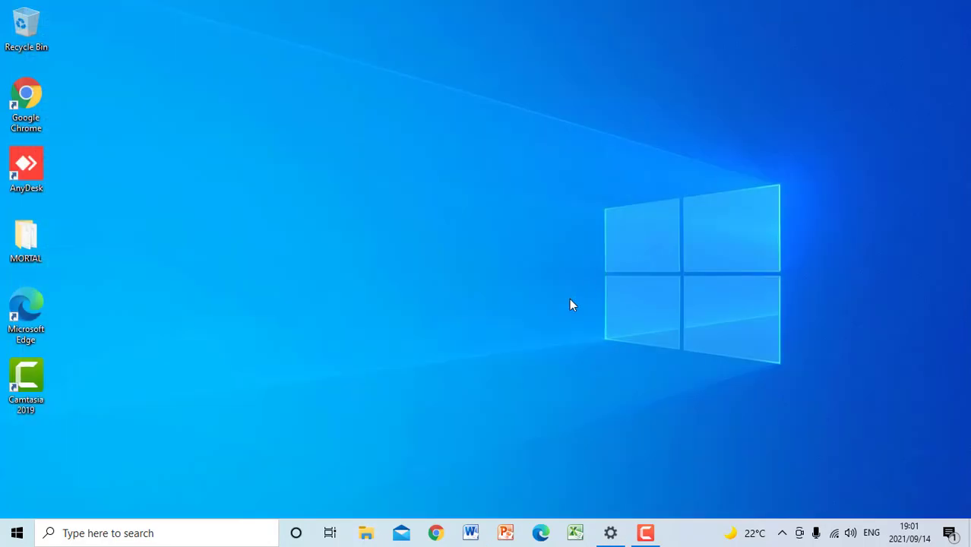
Start a labels mail merge in a new blank Word document and choose A-ONE as the label vendor.
click(470, 532)
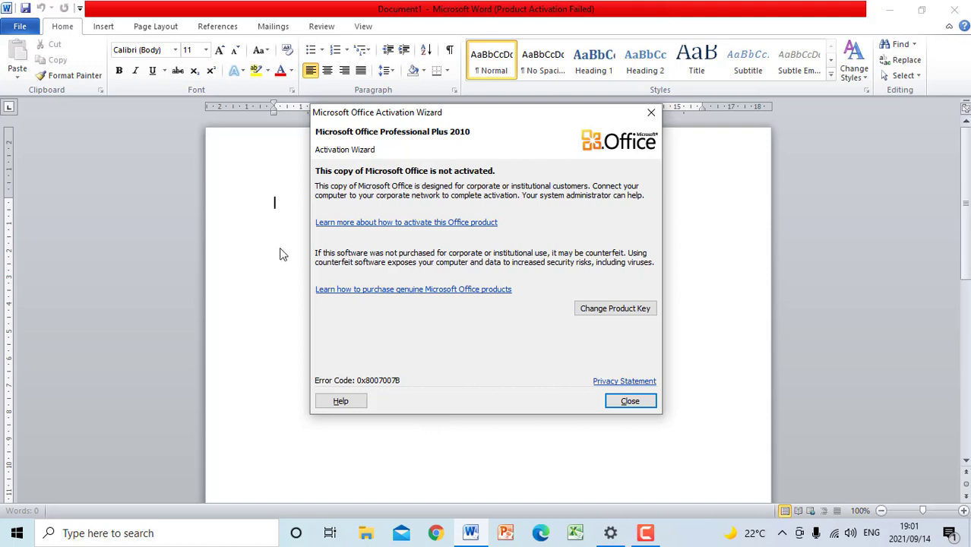
click(632, 403)
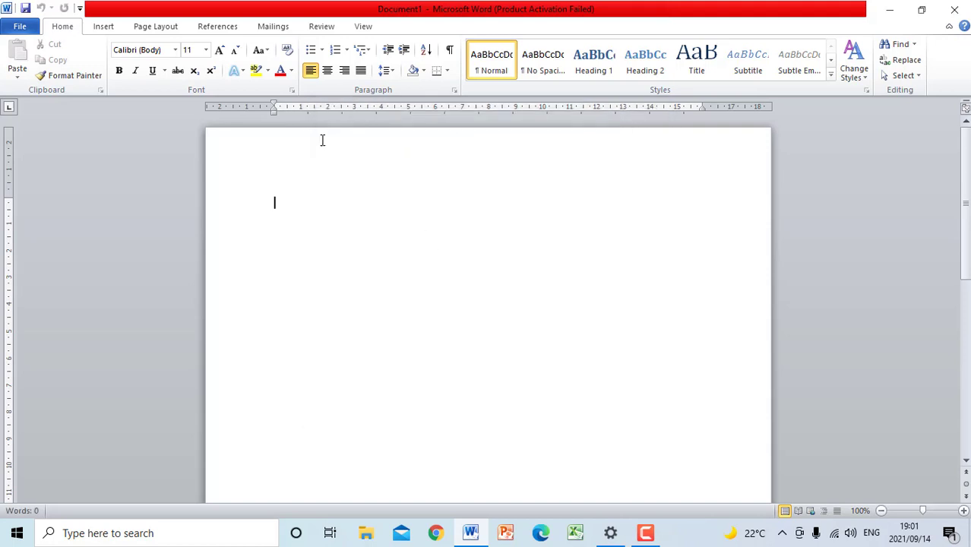
click(270, 29)
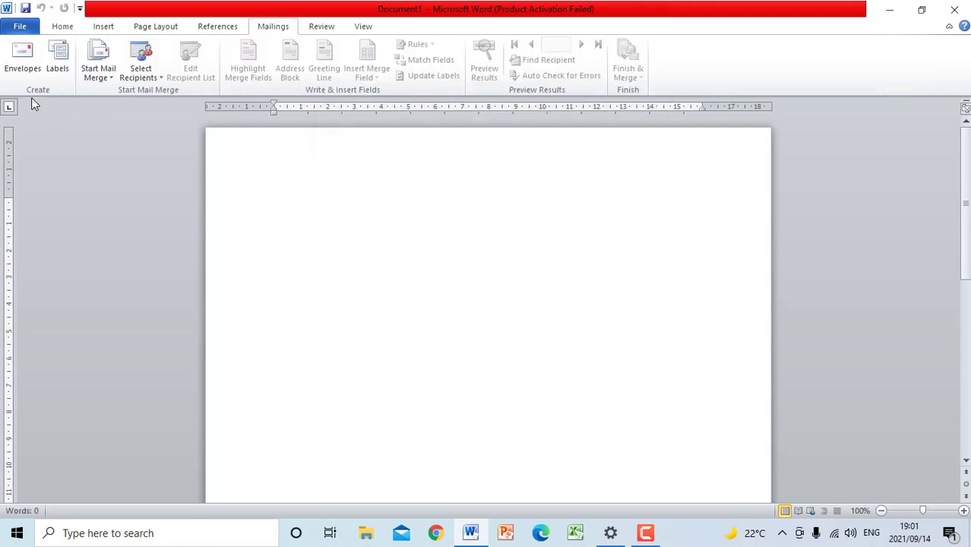
click(98, 72)
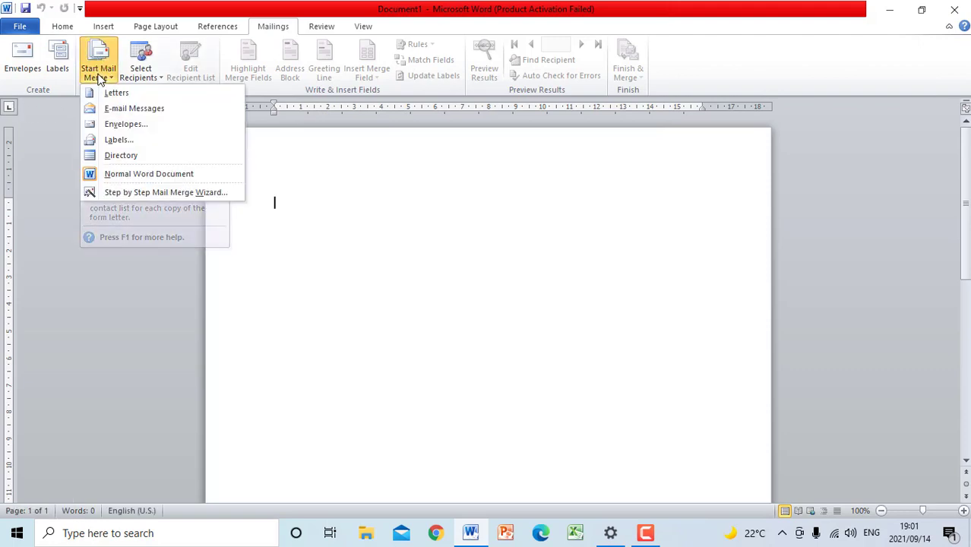
click(115, 141)
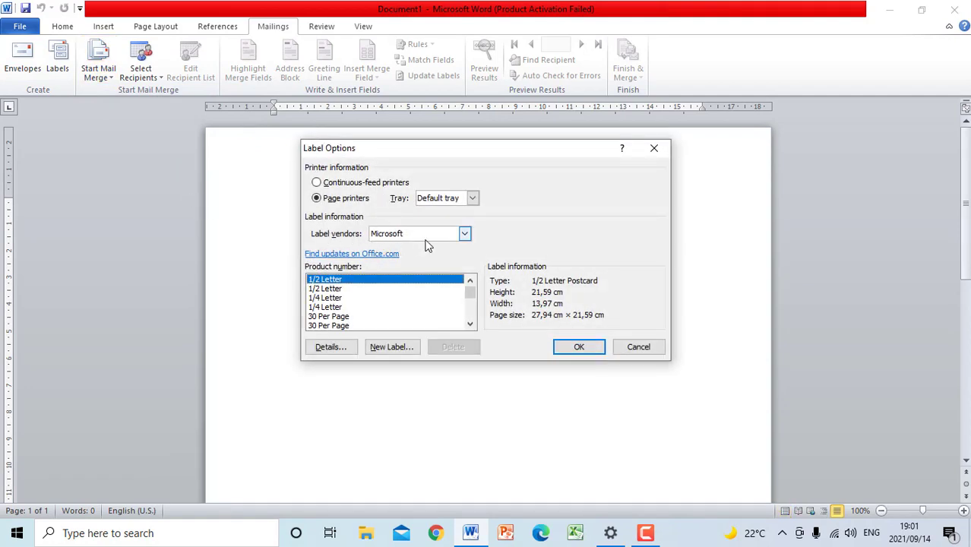
click(464, 234)
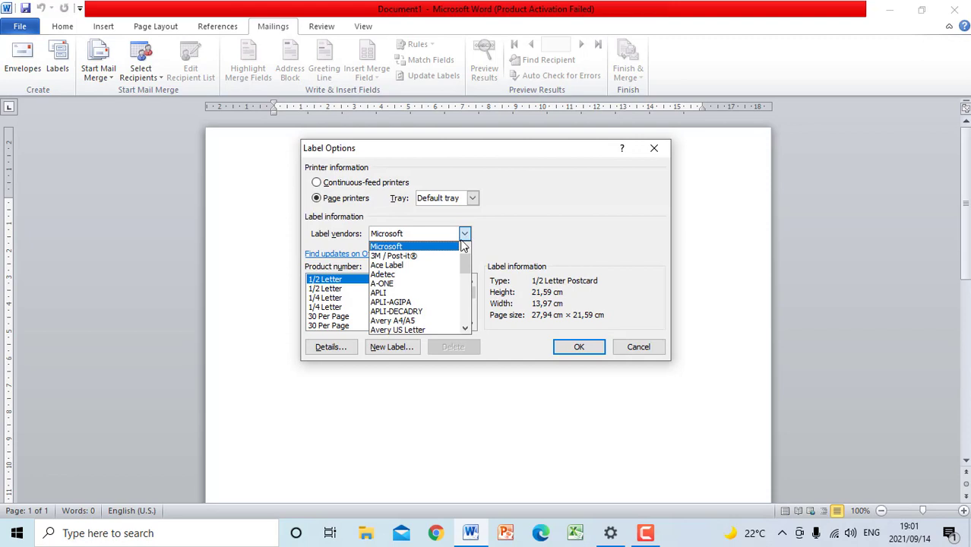
click(422, 282)
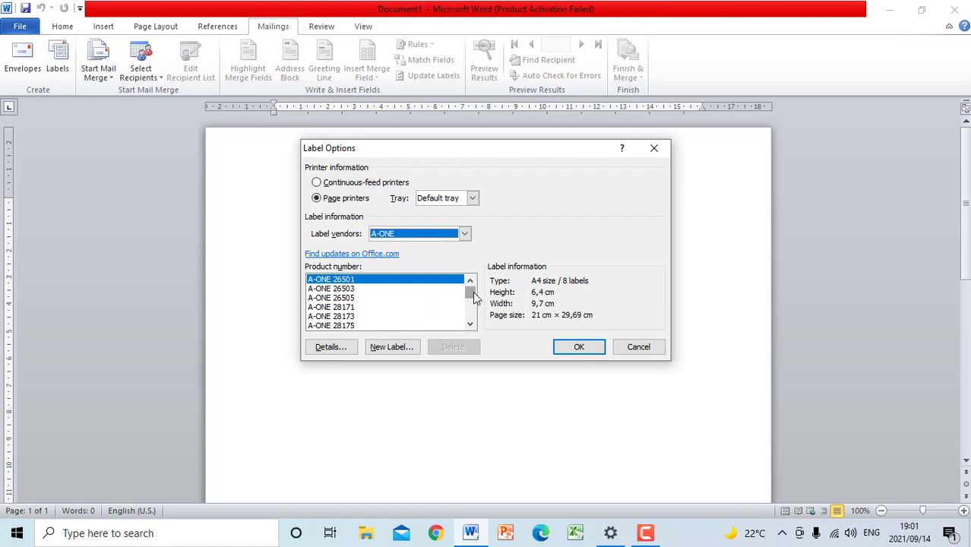
Choose the A-ONE product with a single column of labels 14.8 cm wide and 2 cm high, and create the label sheet.
drag(473, 298, 470, 306)
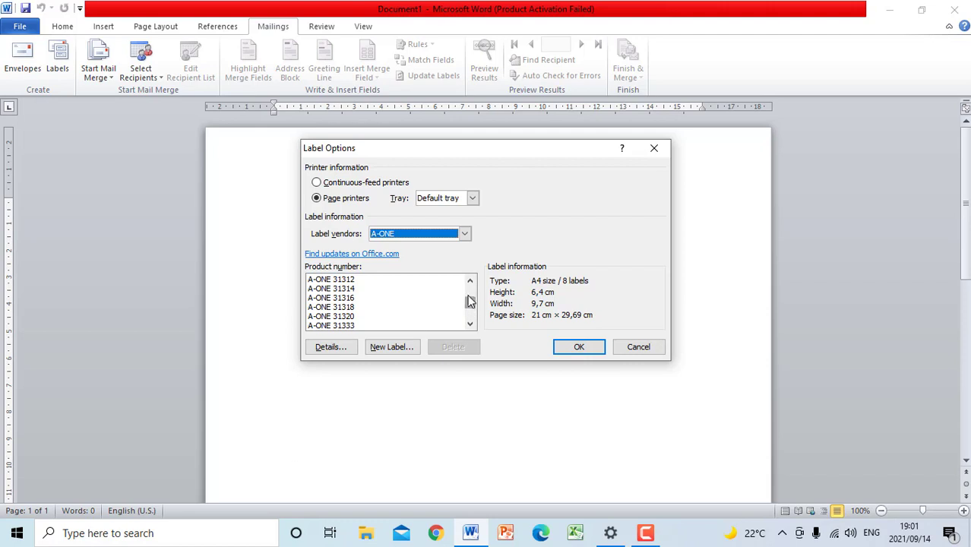
click(470, 282)
click(470, 282)
click(470, 283)
click(470, 283)
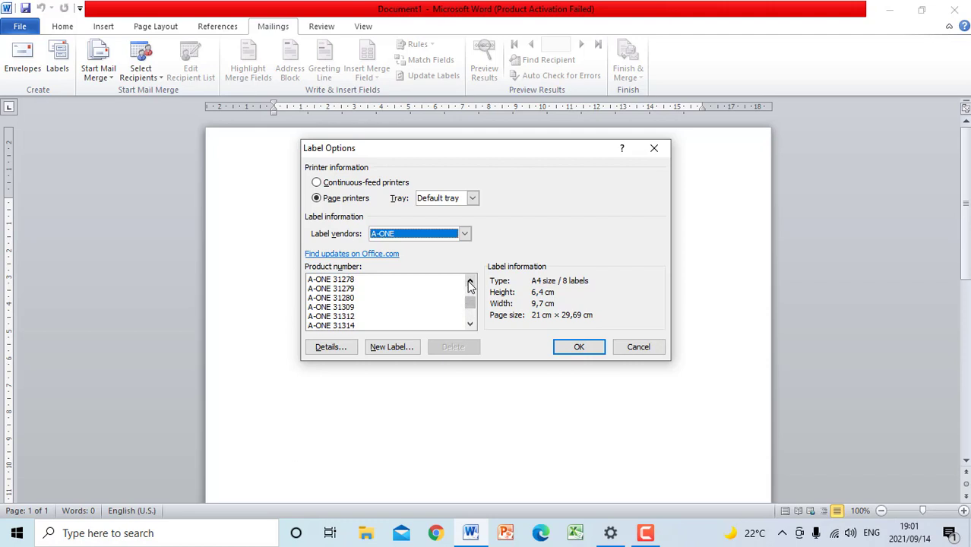
click(471, 282)
click(470, 282)
click(470, 282)
click(470, 283)
click(470, 282)
click(358, 279)
click(571, 350)
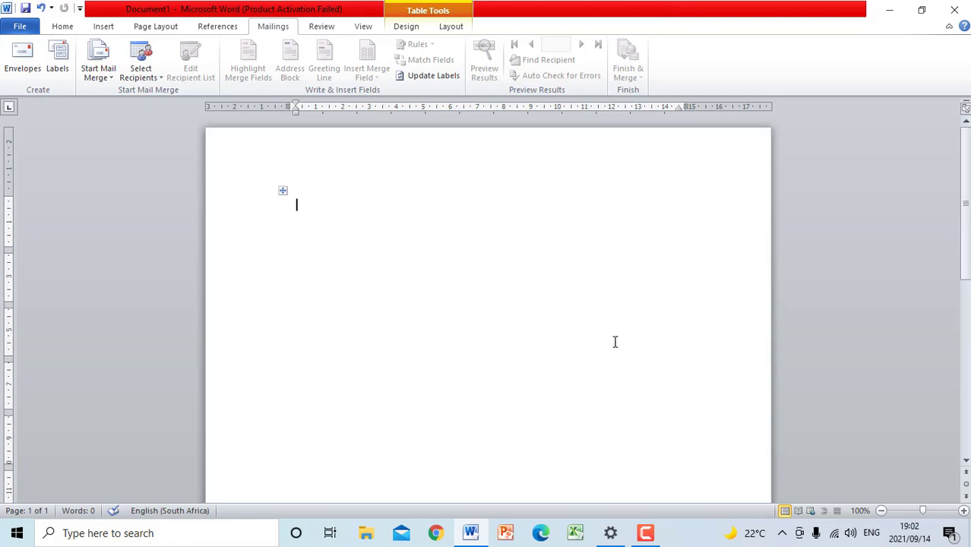
Apply all borders to the entire label table.
click(282, 191)
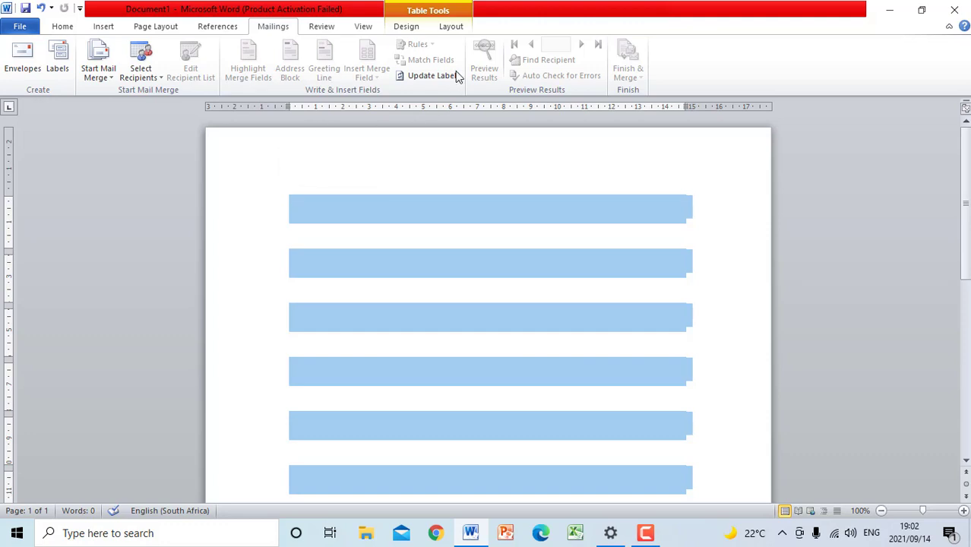
click(441, 27)
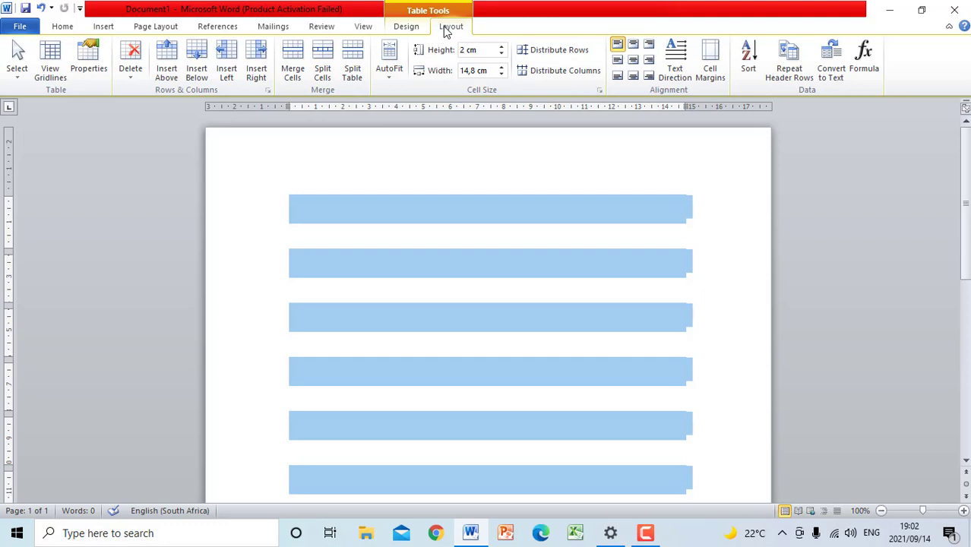
click(403, 30)
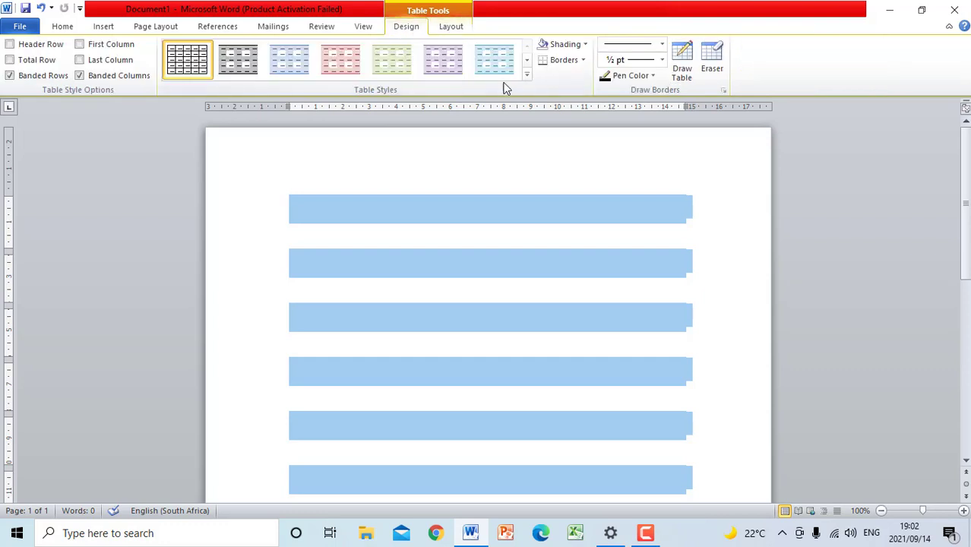
click(584, 61)
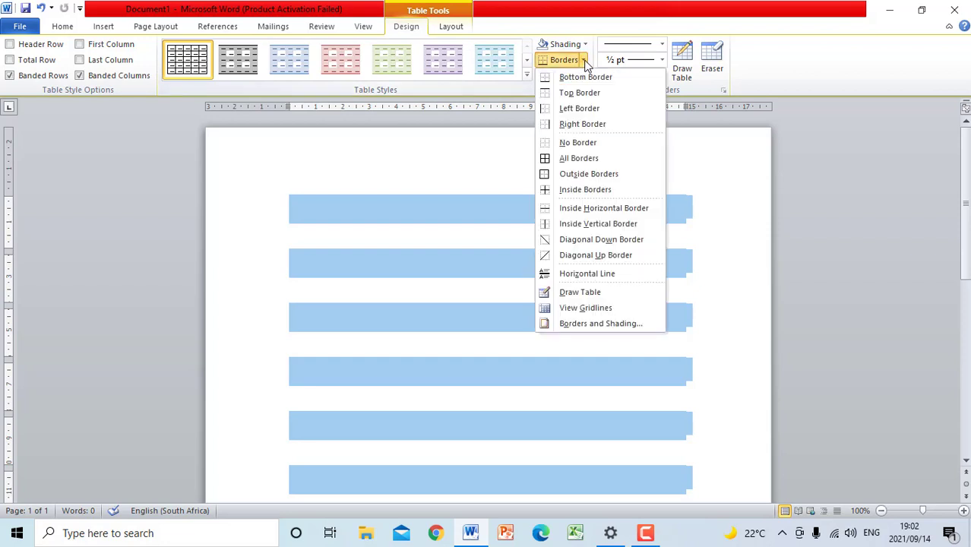
click(578, 158)
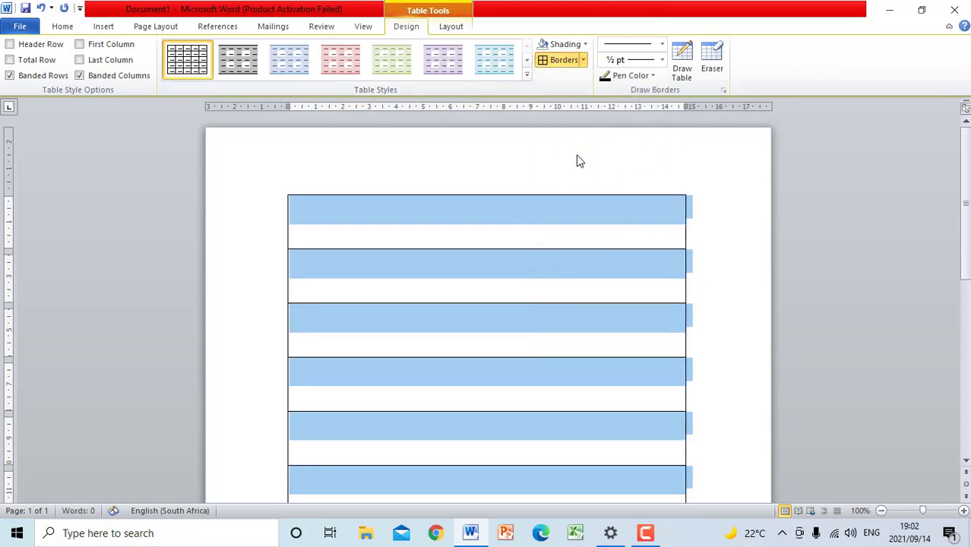
click(562, 266)
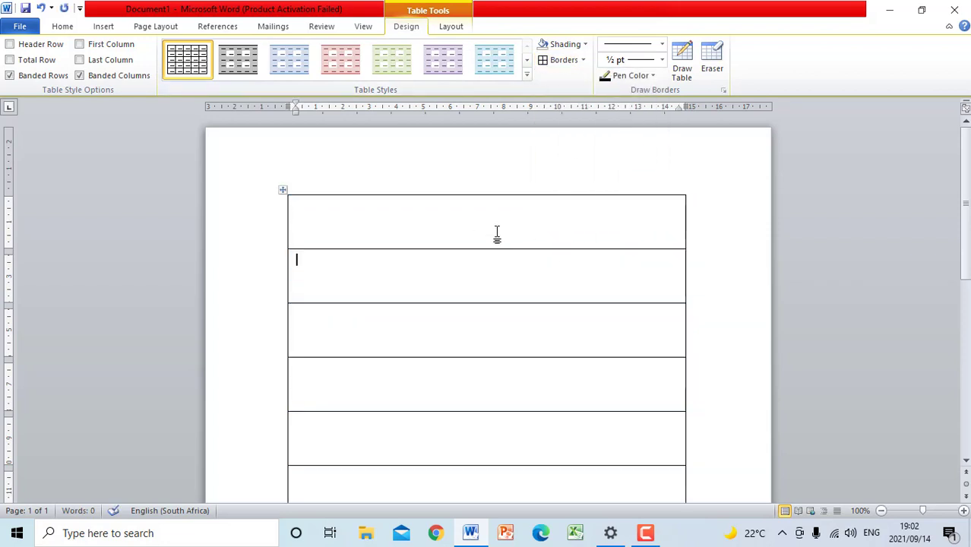
Attach QUESTION 3A.docx from the ODP Level 3 folder in Documents as the existing recipient list for the labels.
click(424, 223)
click(309, 204)
click(273, 27)
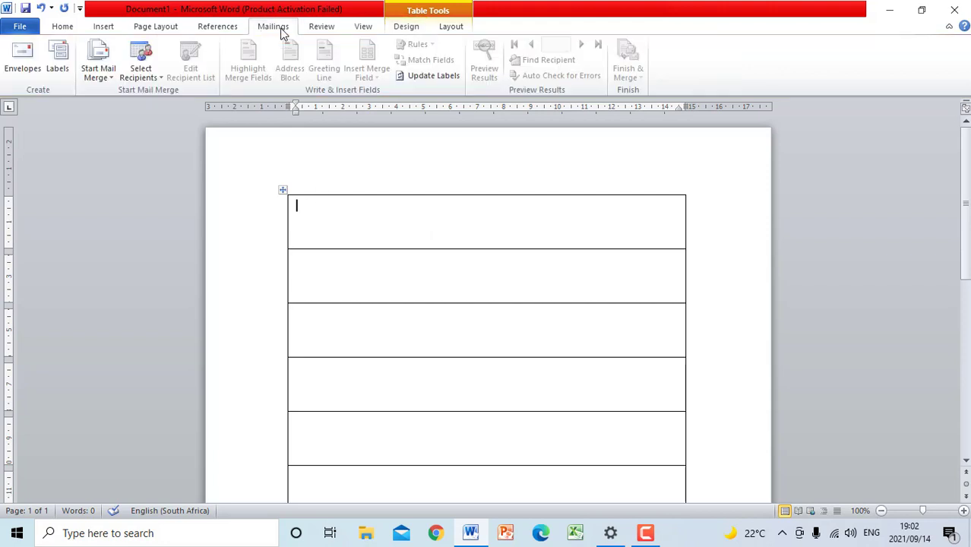
click(144, 72)
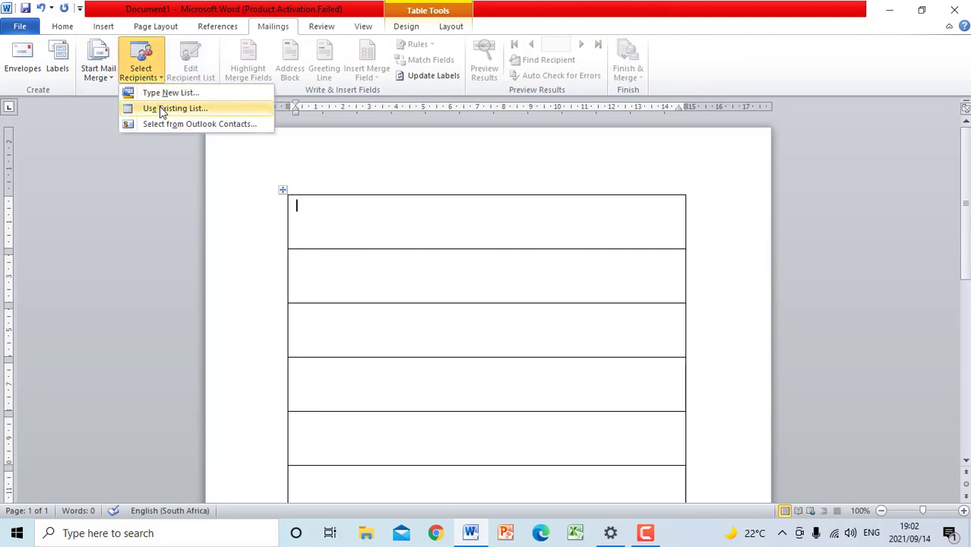
click(160, 108)
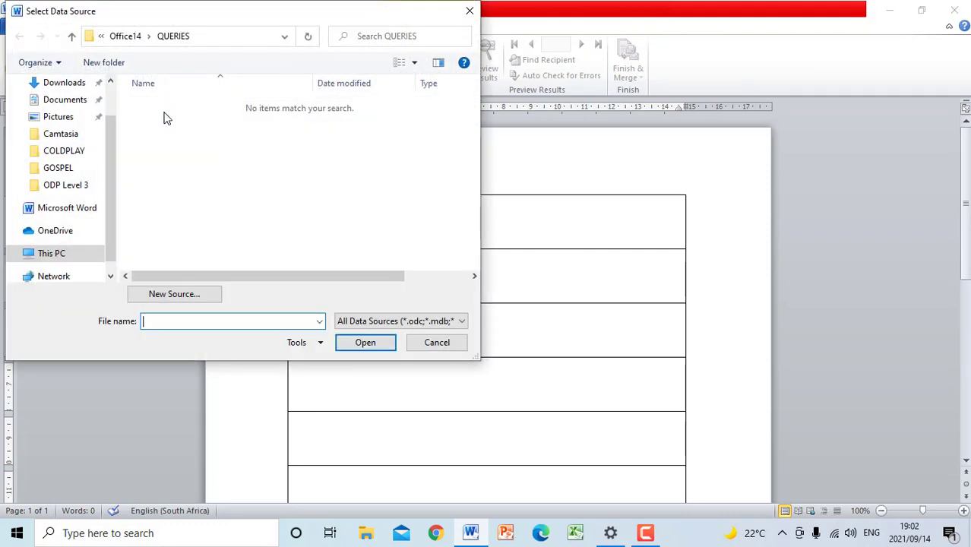
click(68, 103)
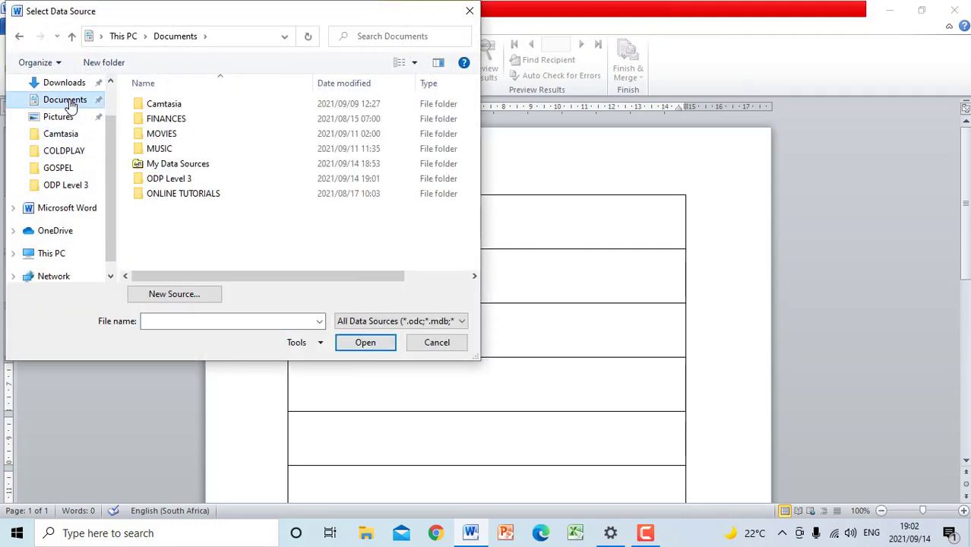
click(169, 183)
double_click(168, 184)
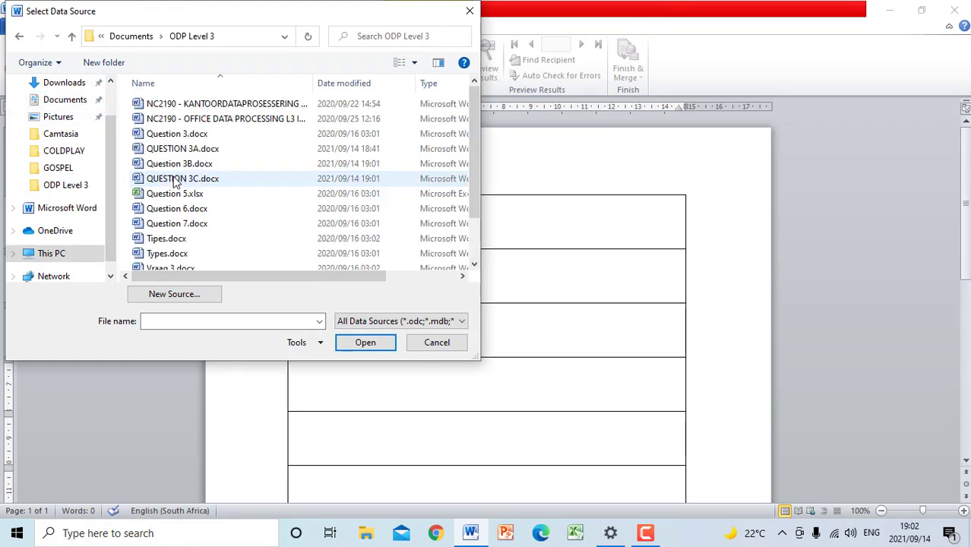
click(186, 148)
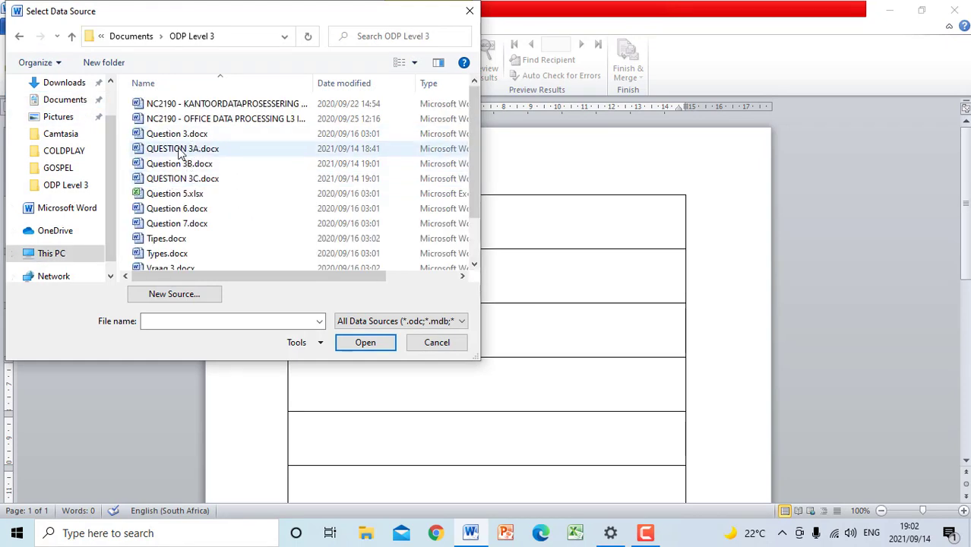
click(365, 341)
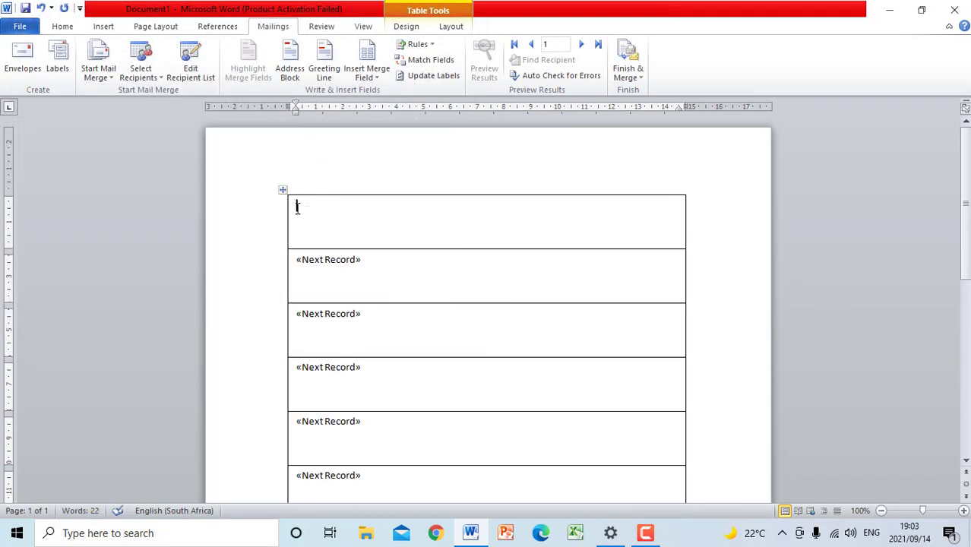
Insert the RESPONDENT, SHIFT and DISCIPLINE merge fields on separate lines in the first label.
click(368, 74)
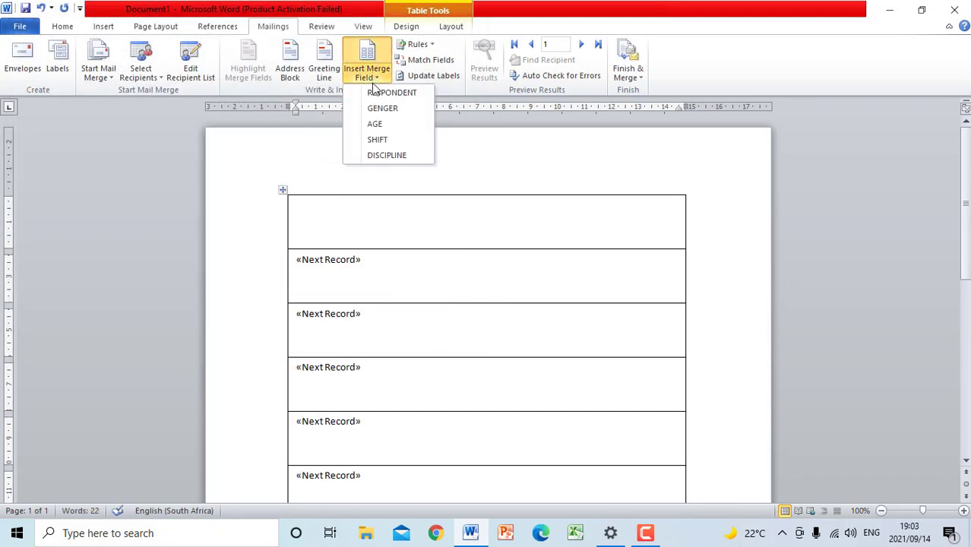
click(377, 94)
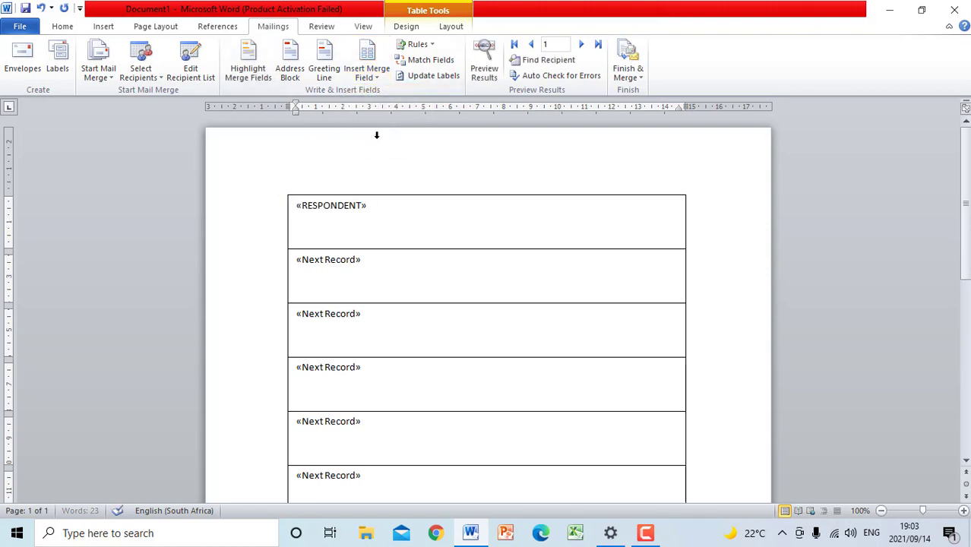
key(Return)
click(368, 74)
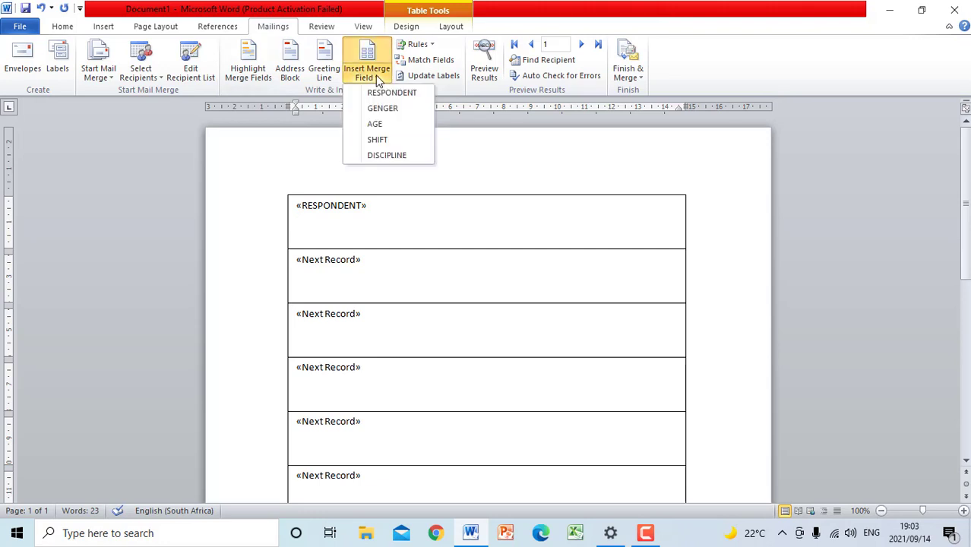
click(378, 140)
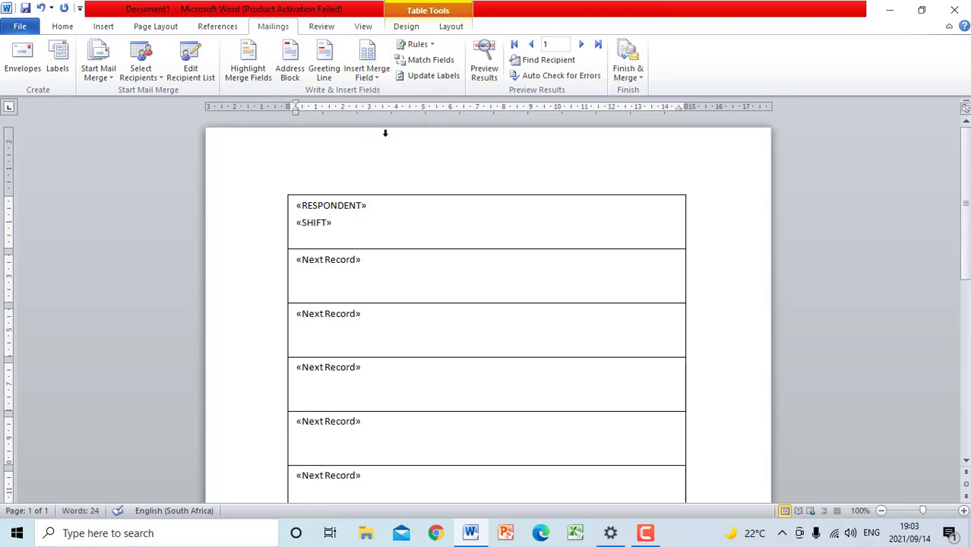
key(Return)
click(369, 76)
click(387, 155)
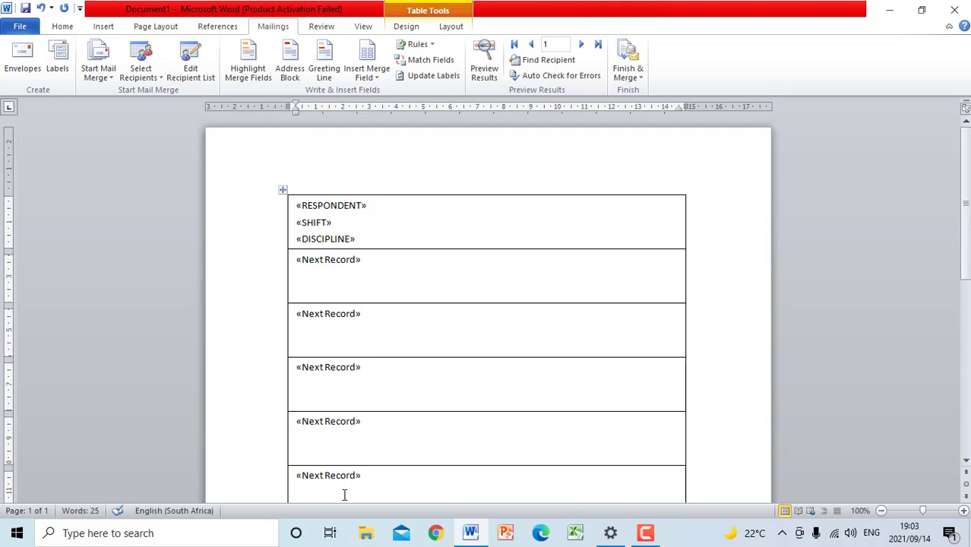
drag(373, 238, 306, 205)
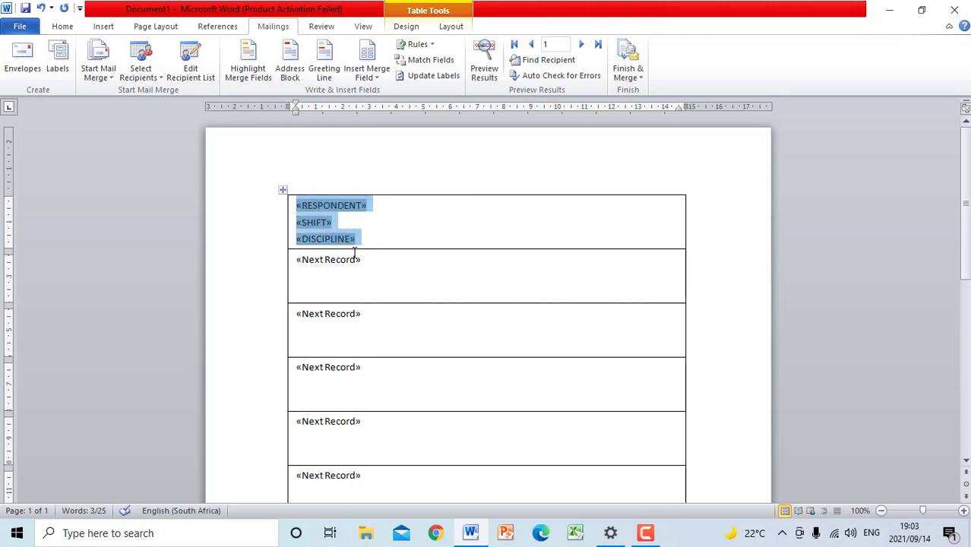
click(373, 241)
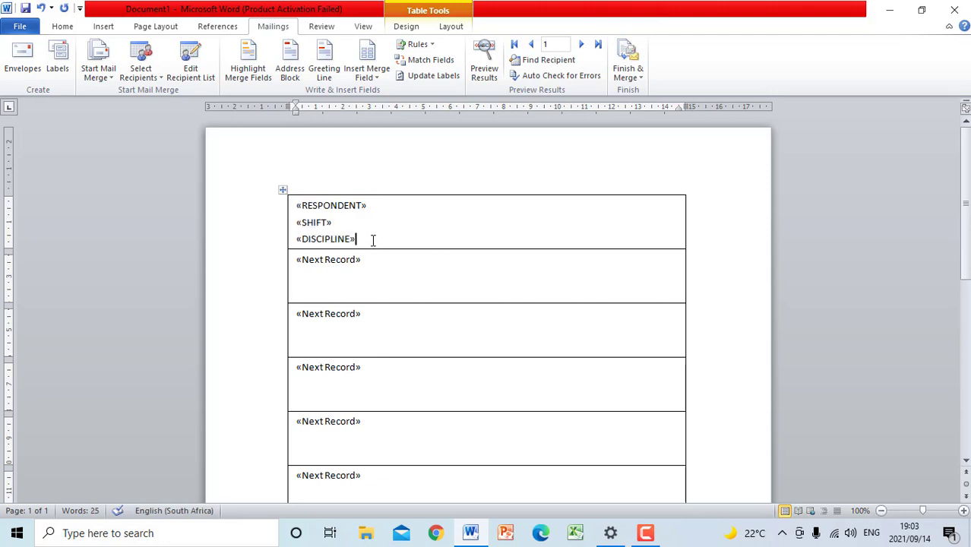
drag(357, 240, 307, 207)
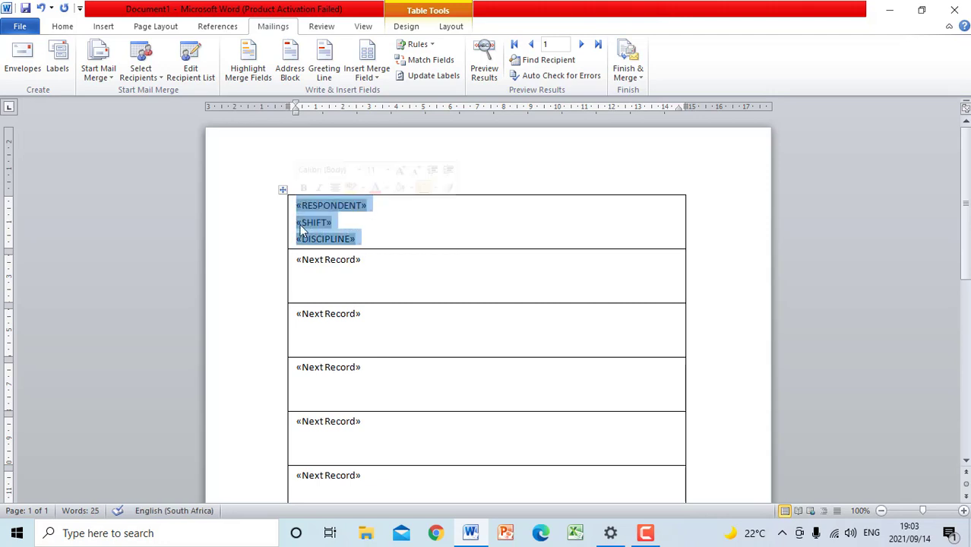
click(368, 241)
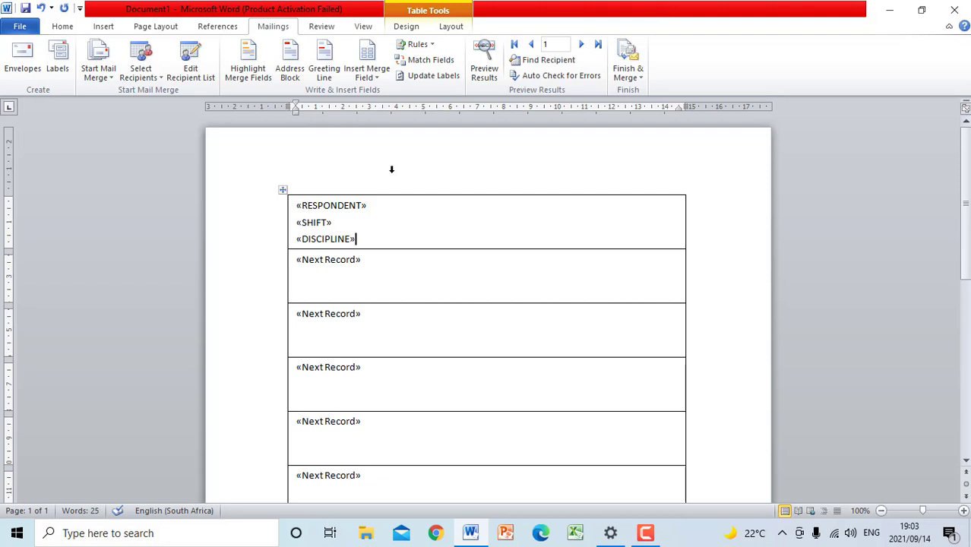
Copy the first label's merge fields to all the other labels and apply 3 pt borders to every cell of the label table.
click(424, 79)
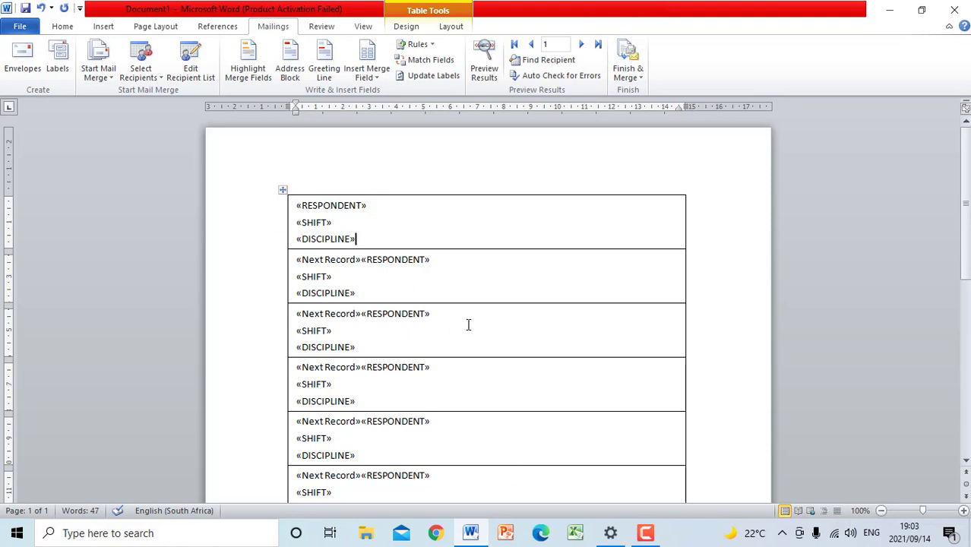
click(282, 191)
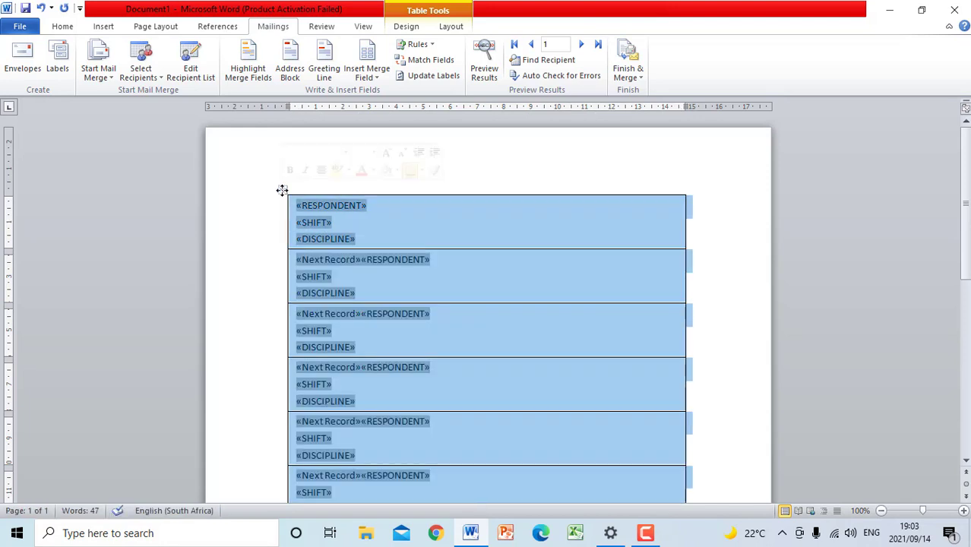
click(406, 26)
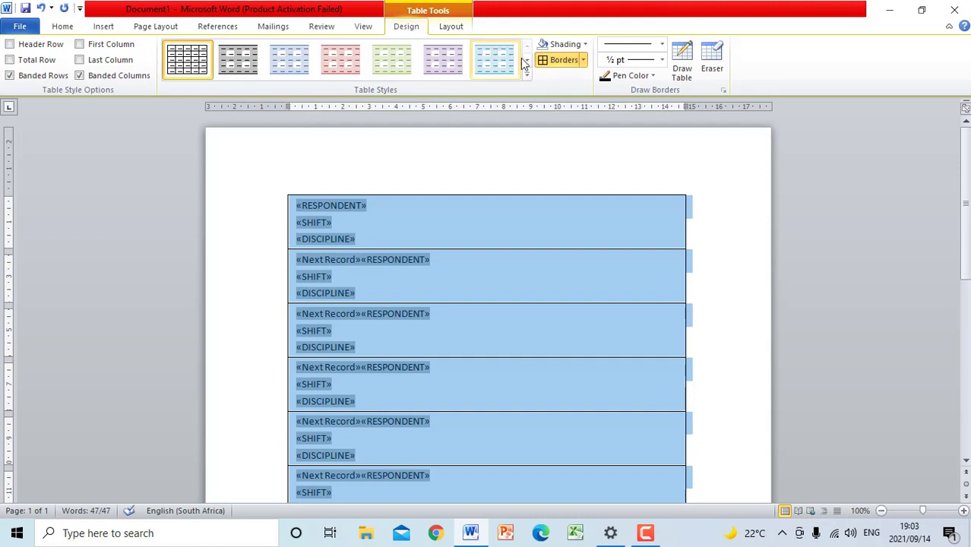
click(660, 61)
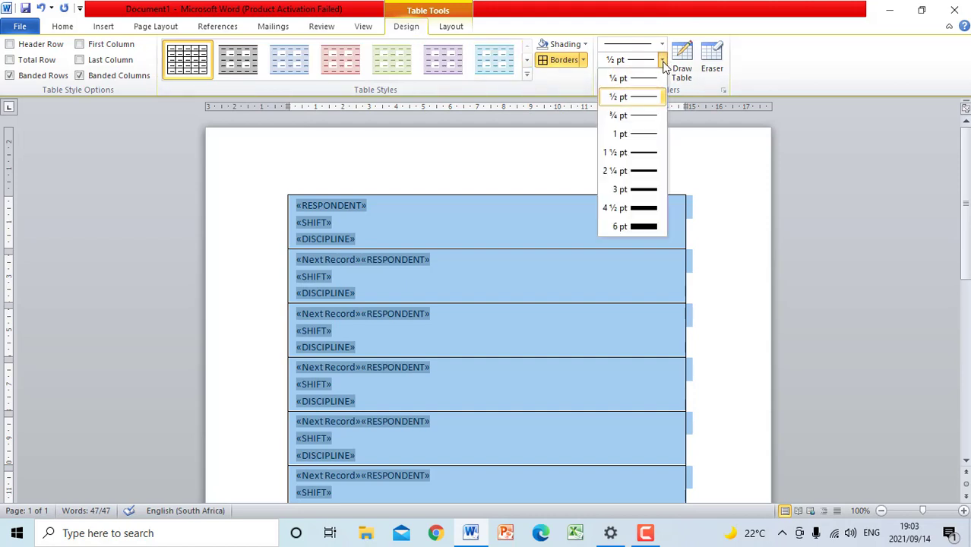
click(635, 190)
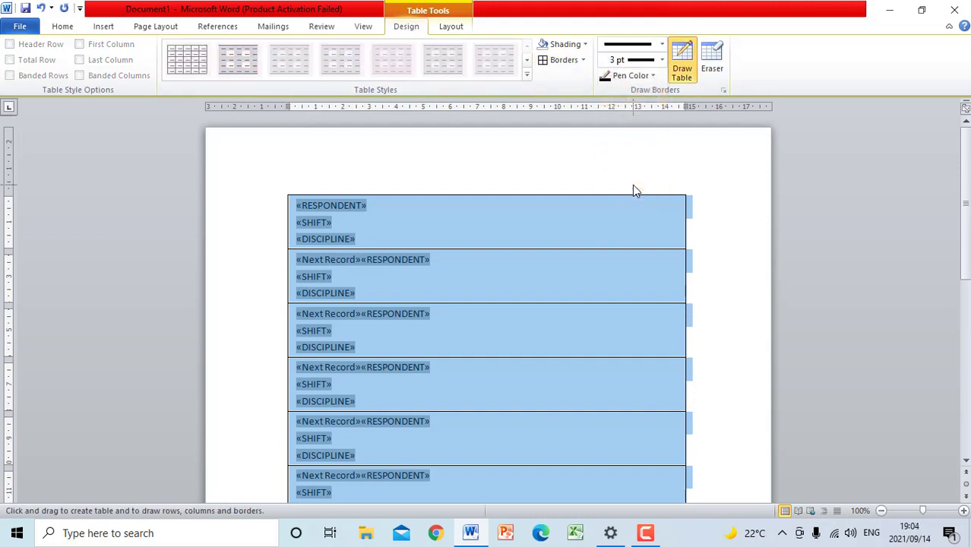
click(583, 60)
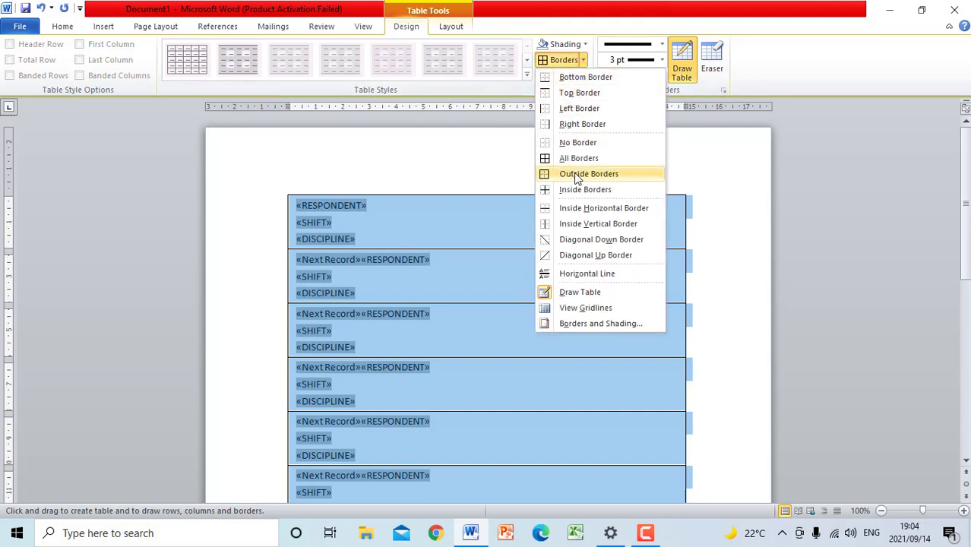
click(576, 158)
click(513, 228)
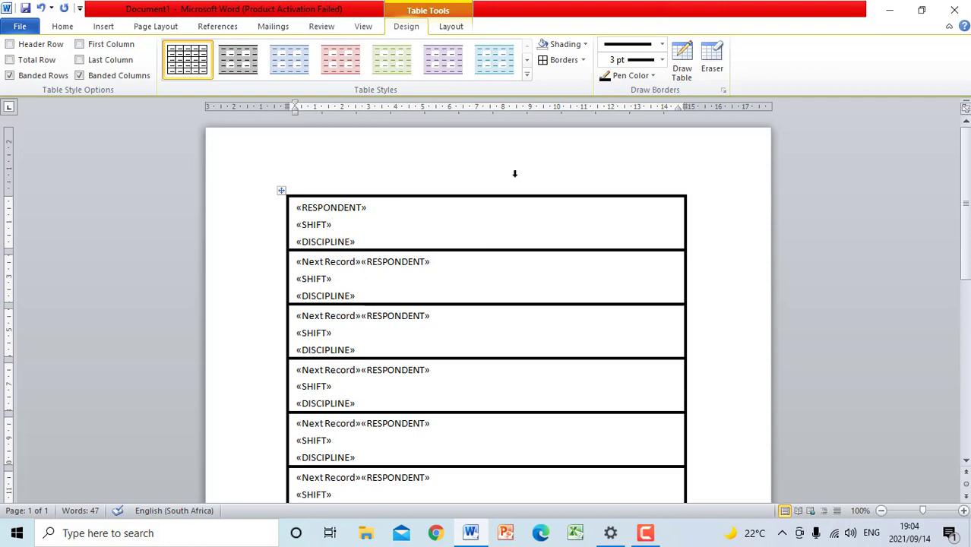
Preview the merged labels with the respondents' actual data.
click(274, 27)
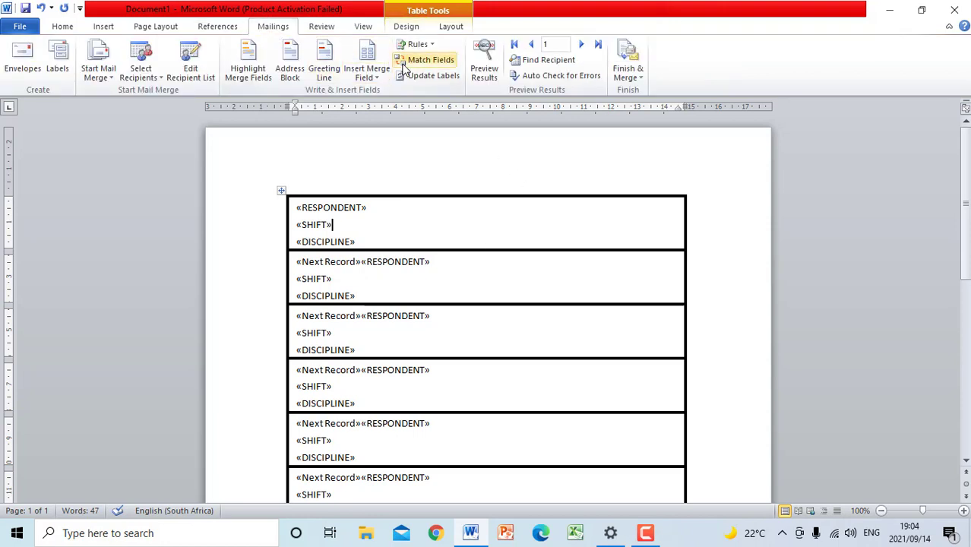
click(484, 67)
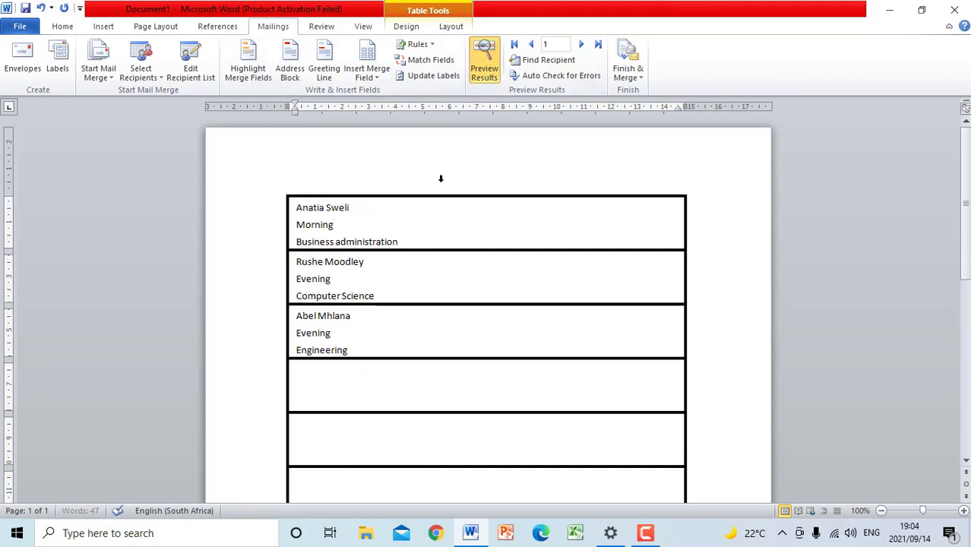